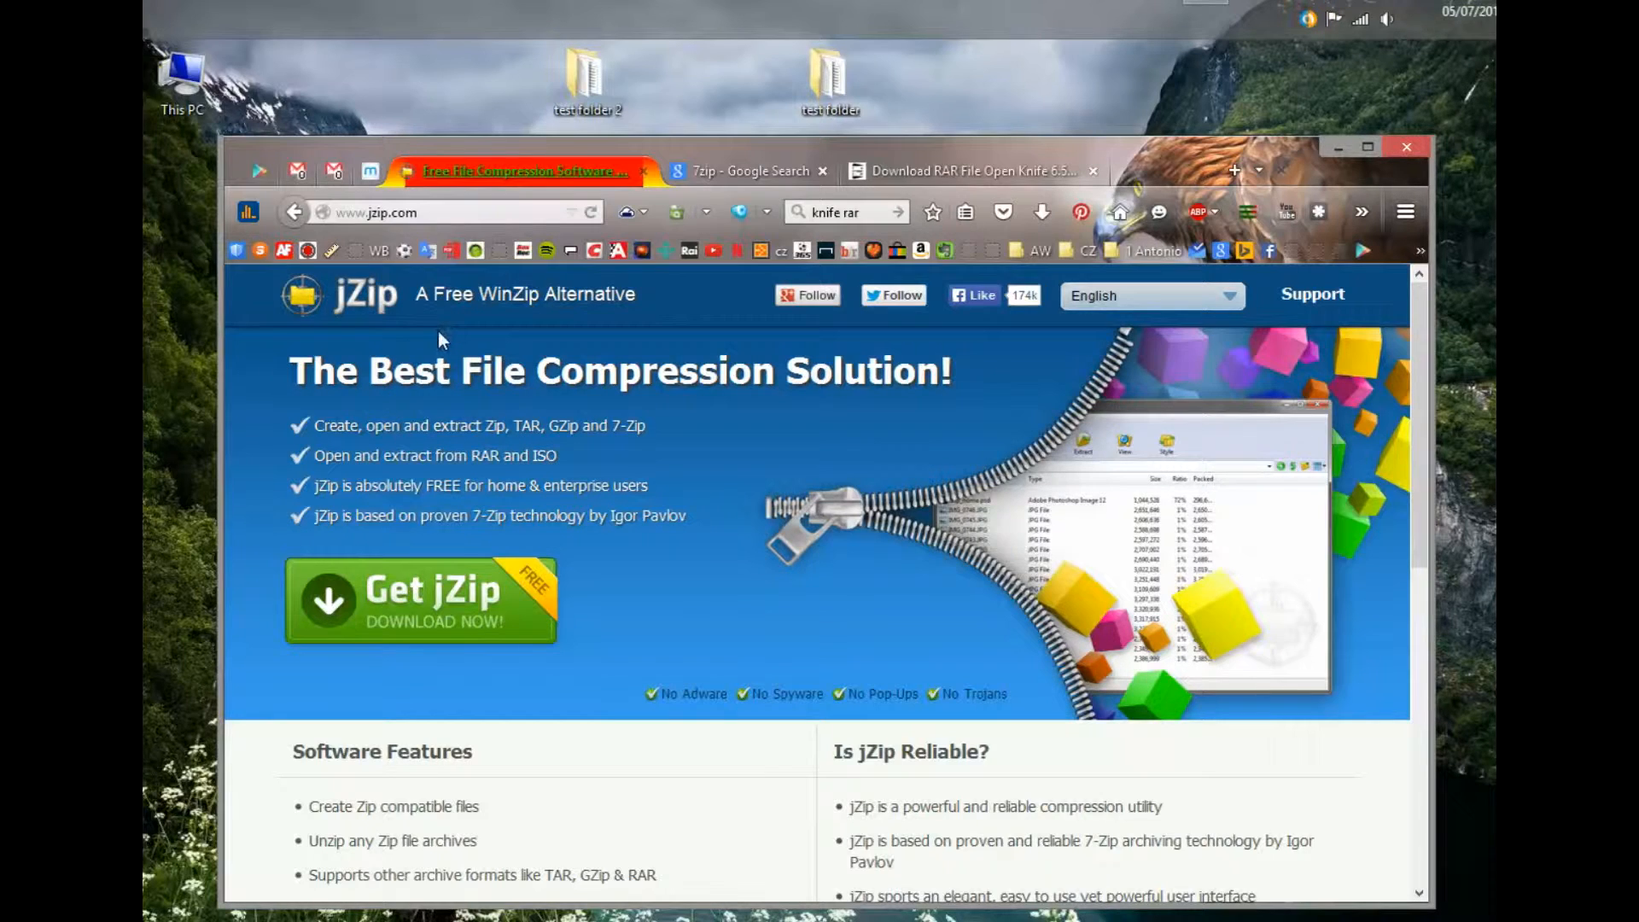
# - Download the jZip installer jZipSetup-r20-n-bf.exe from the jZip website in Firefox
pyautogui.scroll(-3, 513, 565)
pyautogui.scroll(-2, 512, 565)
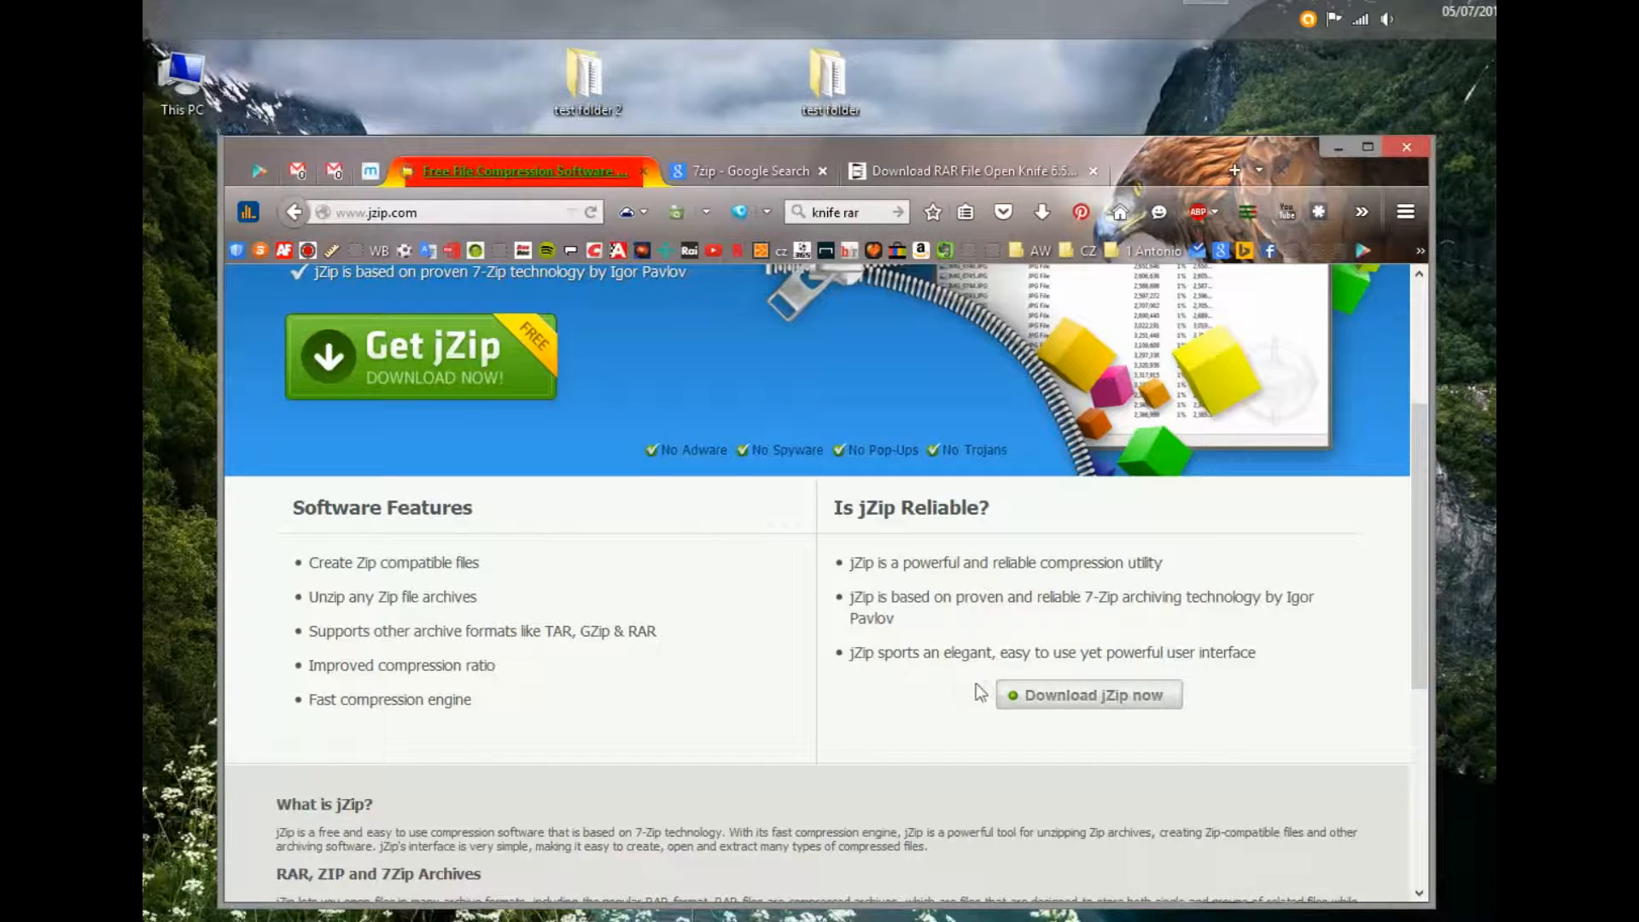
pyautogui.click(1041, 715)
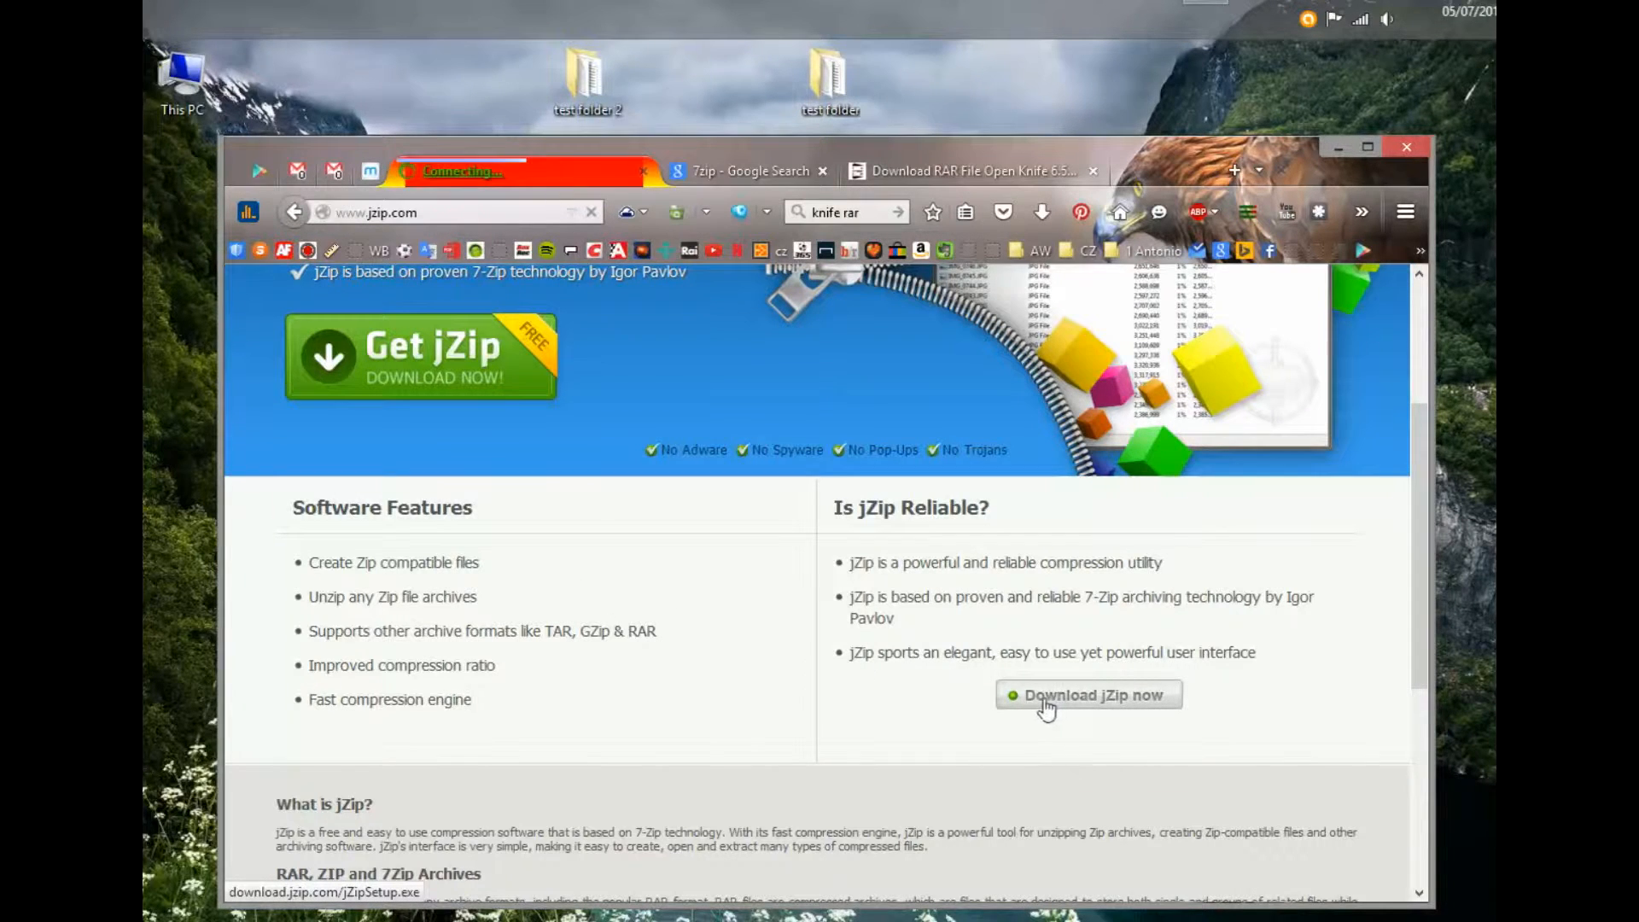
pyautogui.click(922, 665)
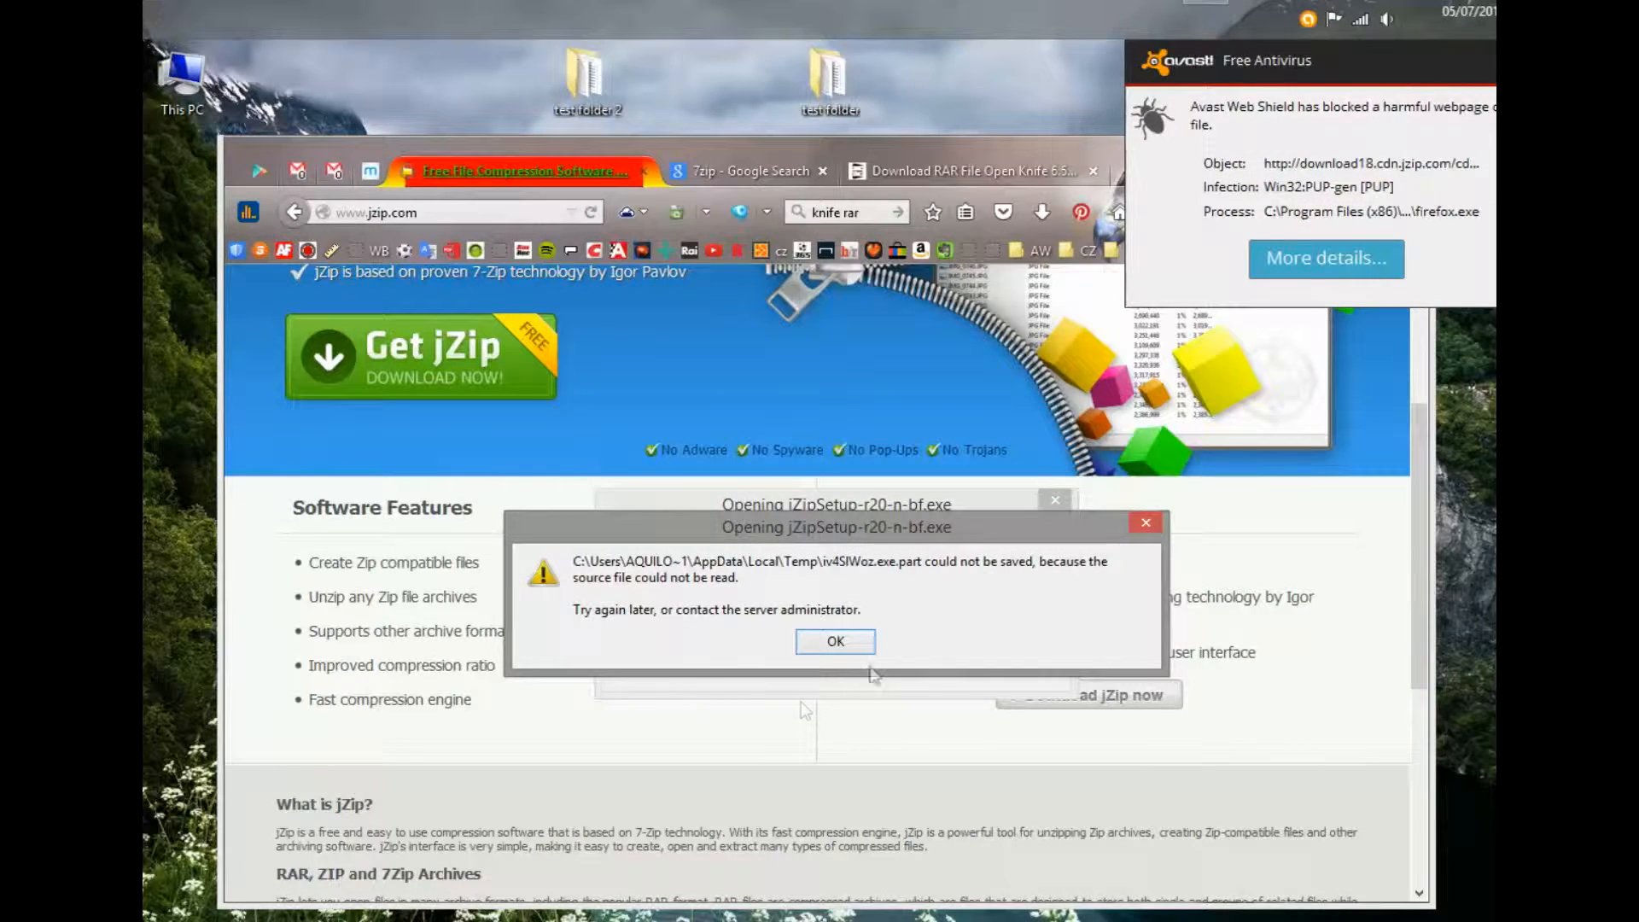
# - Dismiss the failed-download error and switch to the '7zip - Google Search' results
pyautogui.click(1145, 523)
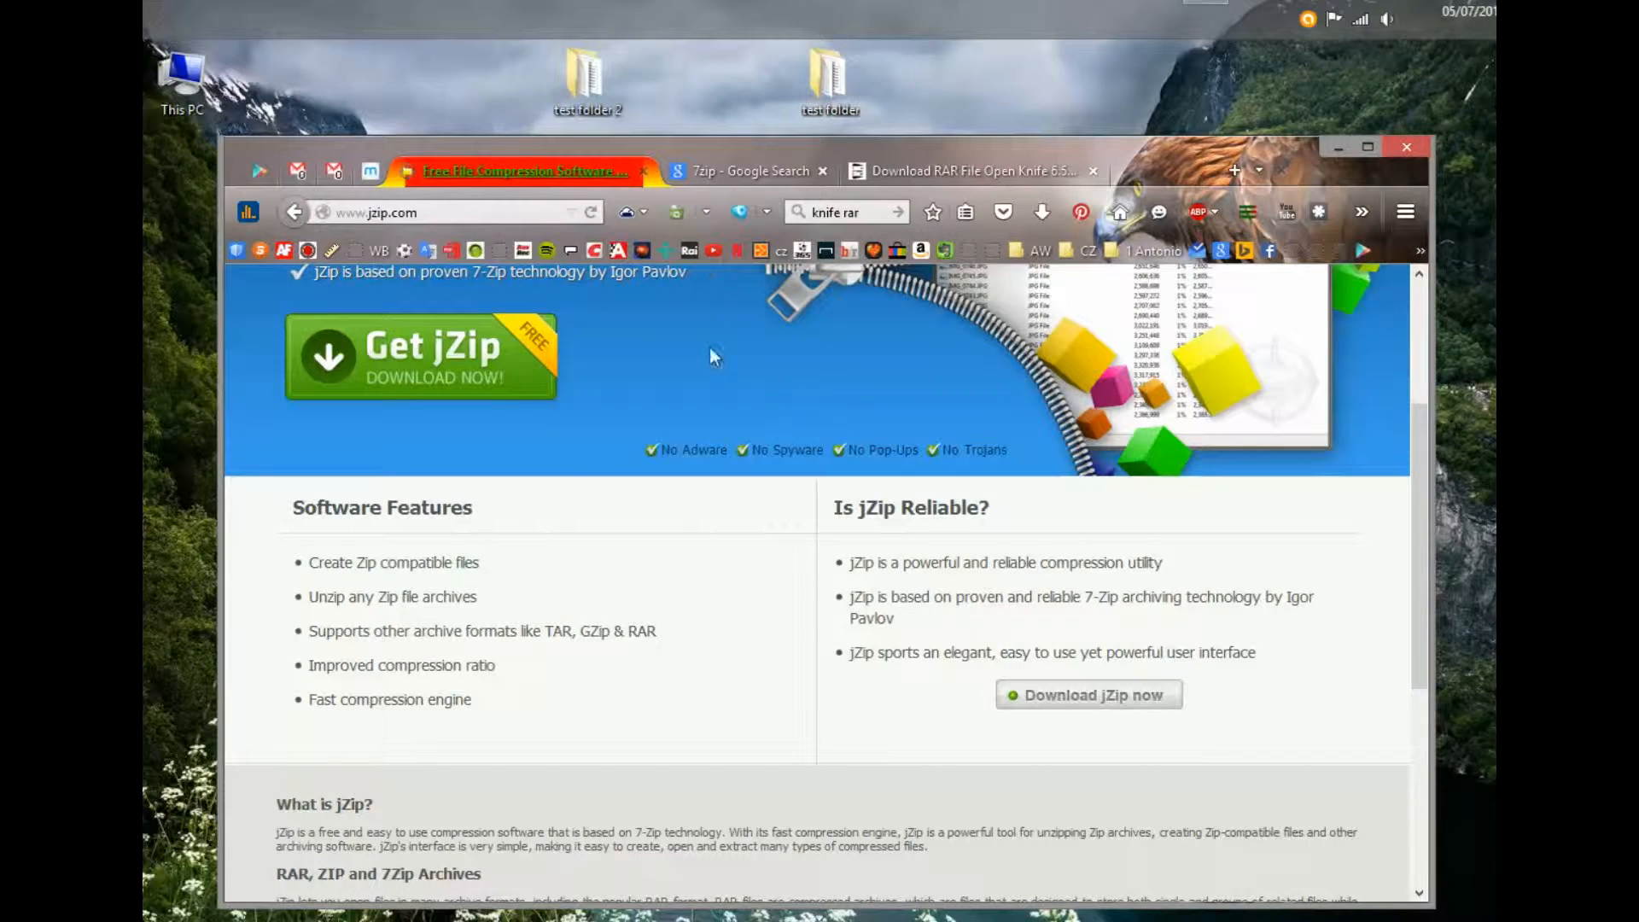
pyautogui.click(721, 167)
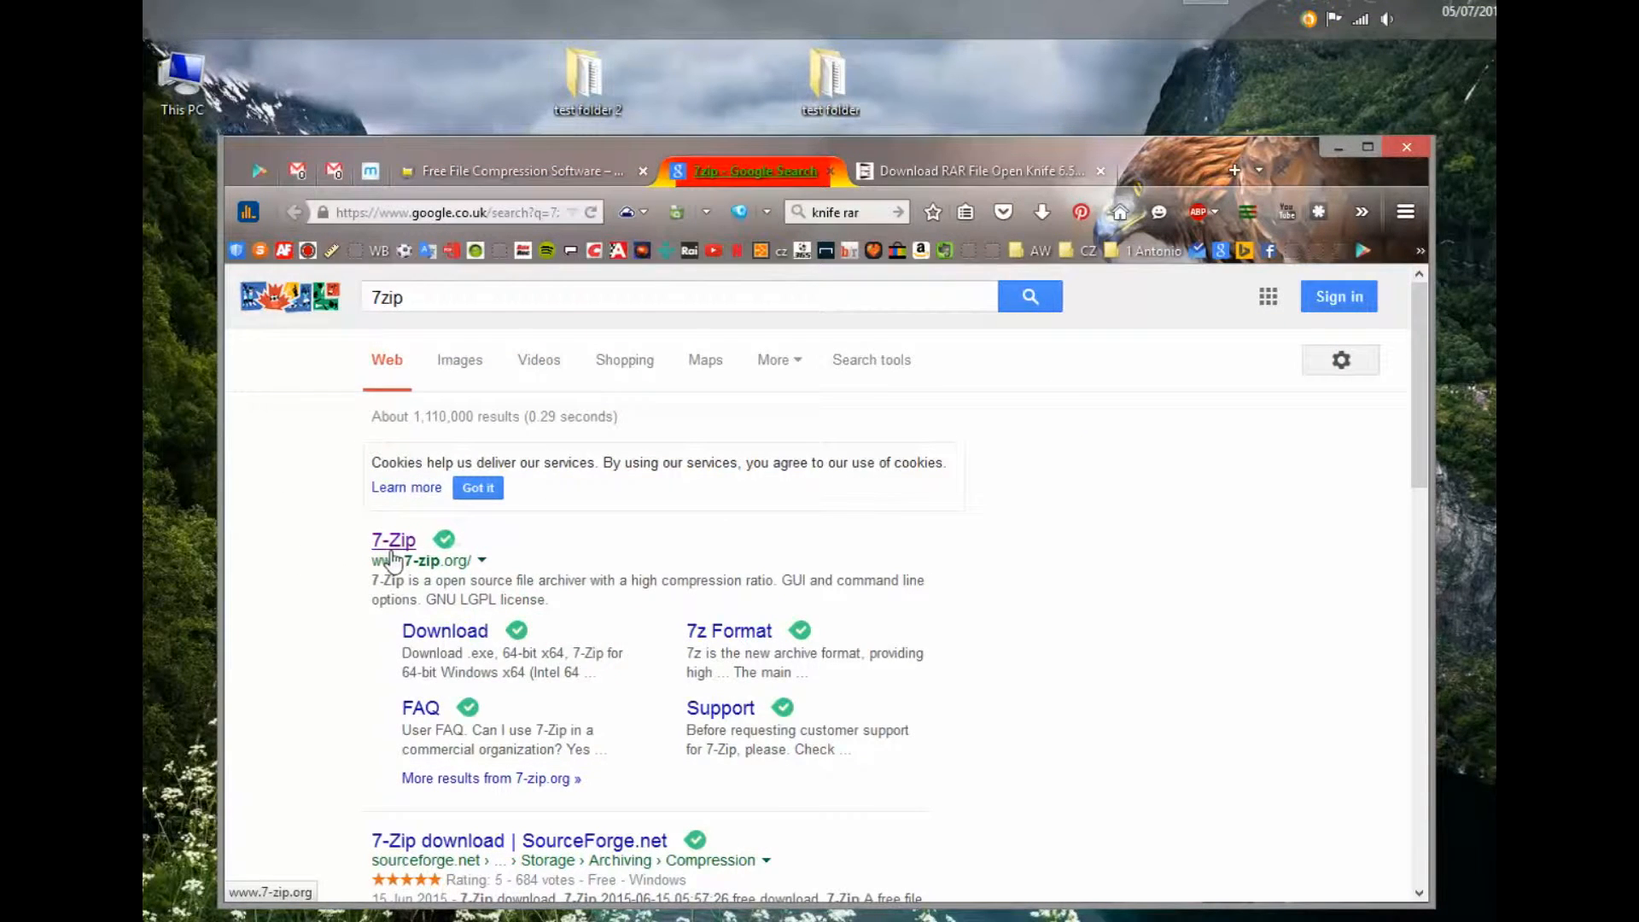
pyautogui.click(923, 169)
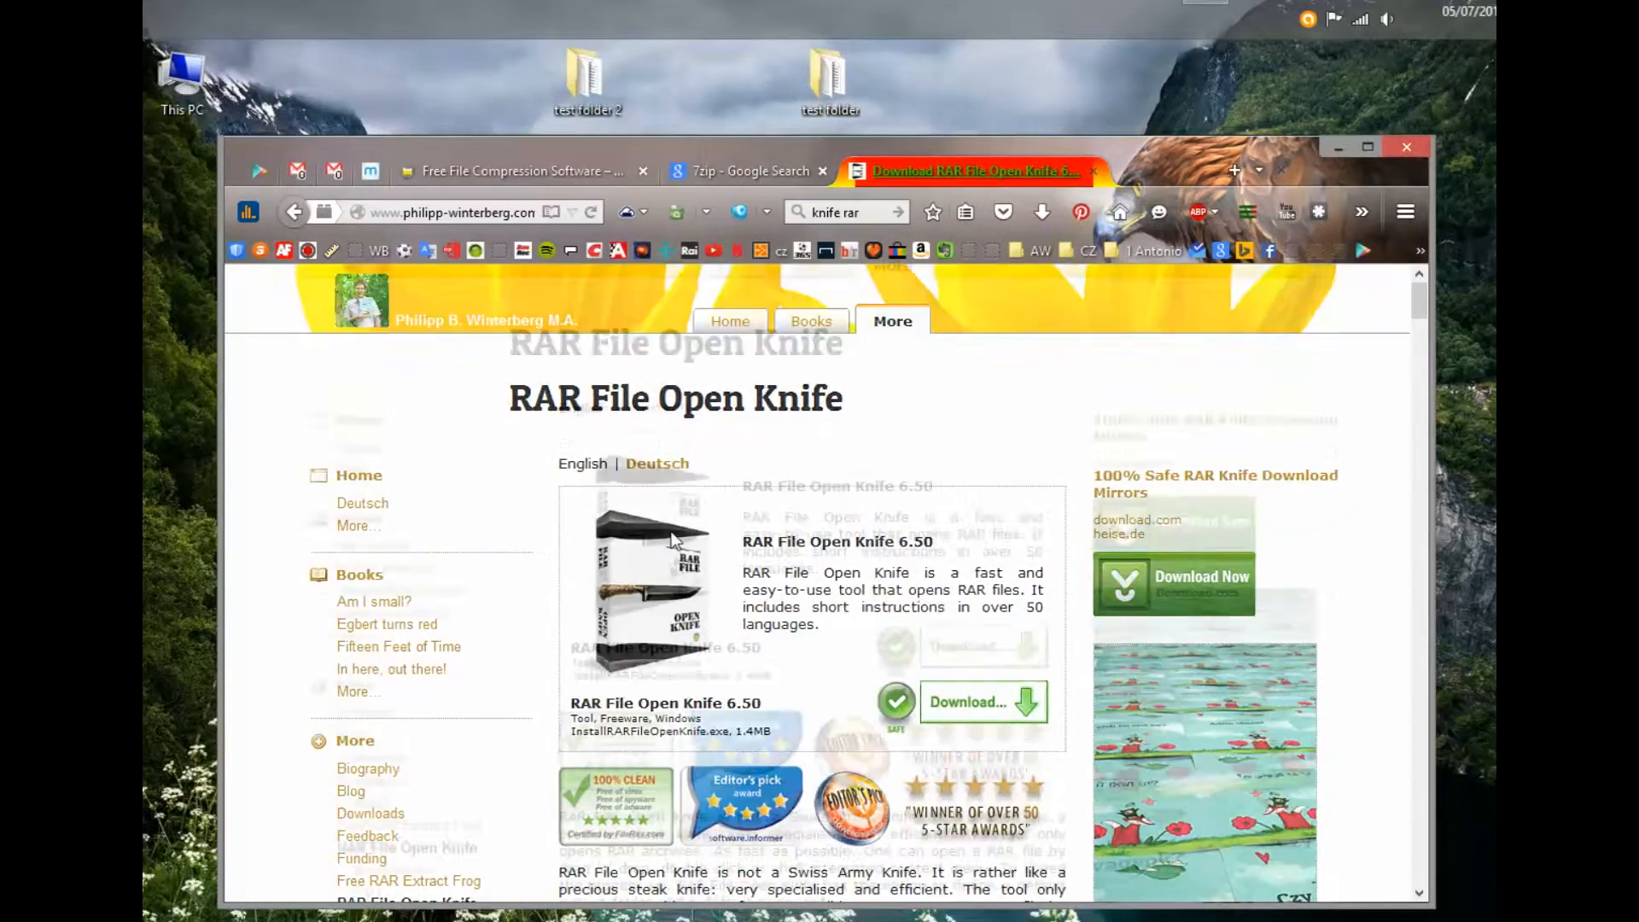
pyautogui.scroll(3, 597, 512)
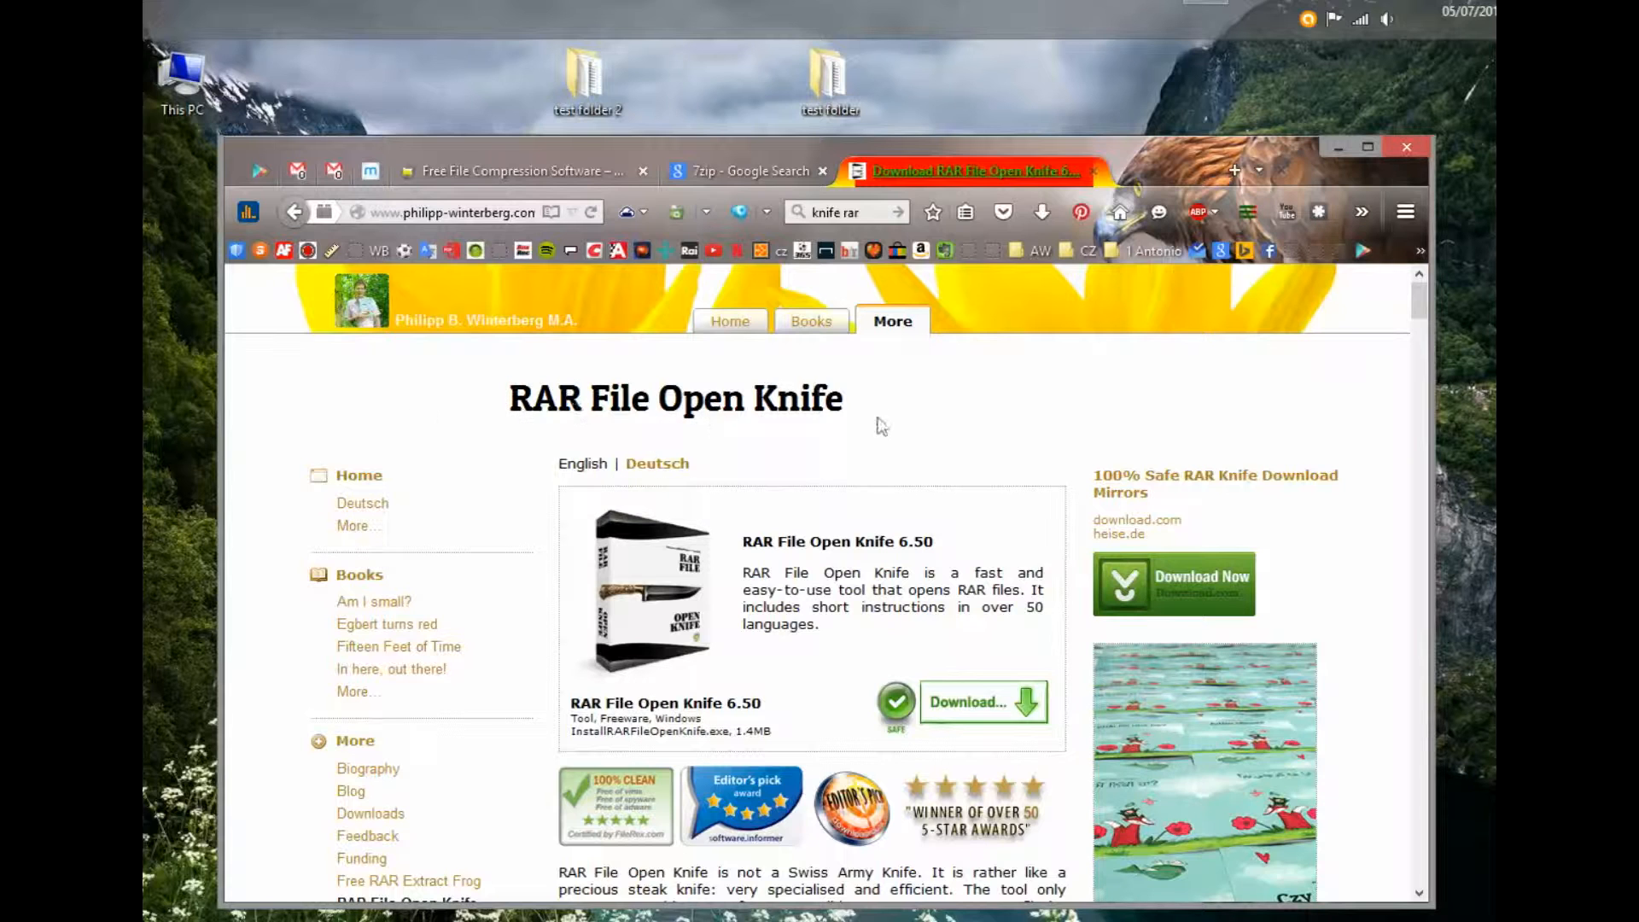
pyautogui.scroll(-3, 718, 679)
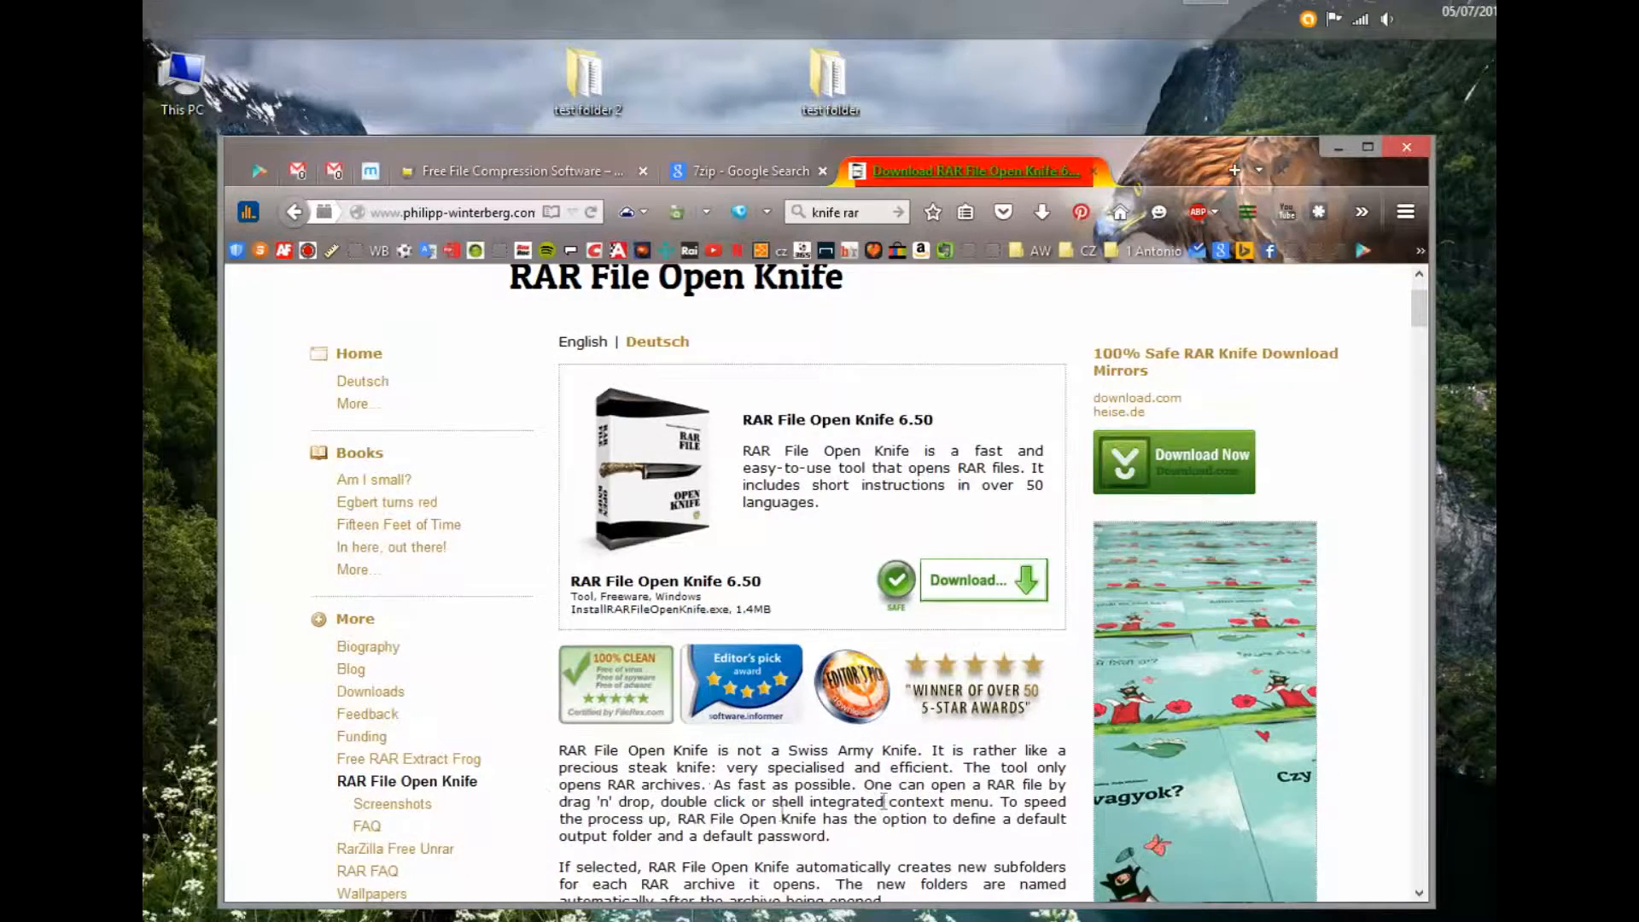
pyautogui.click(729, 169)
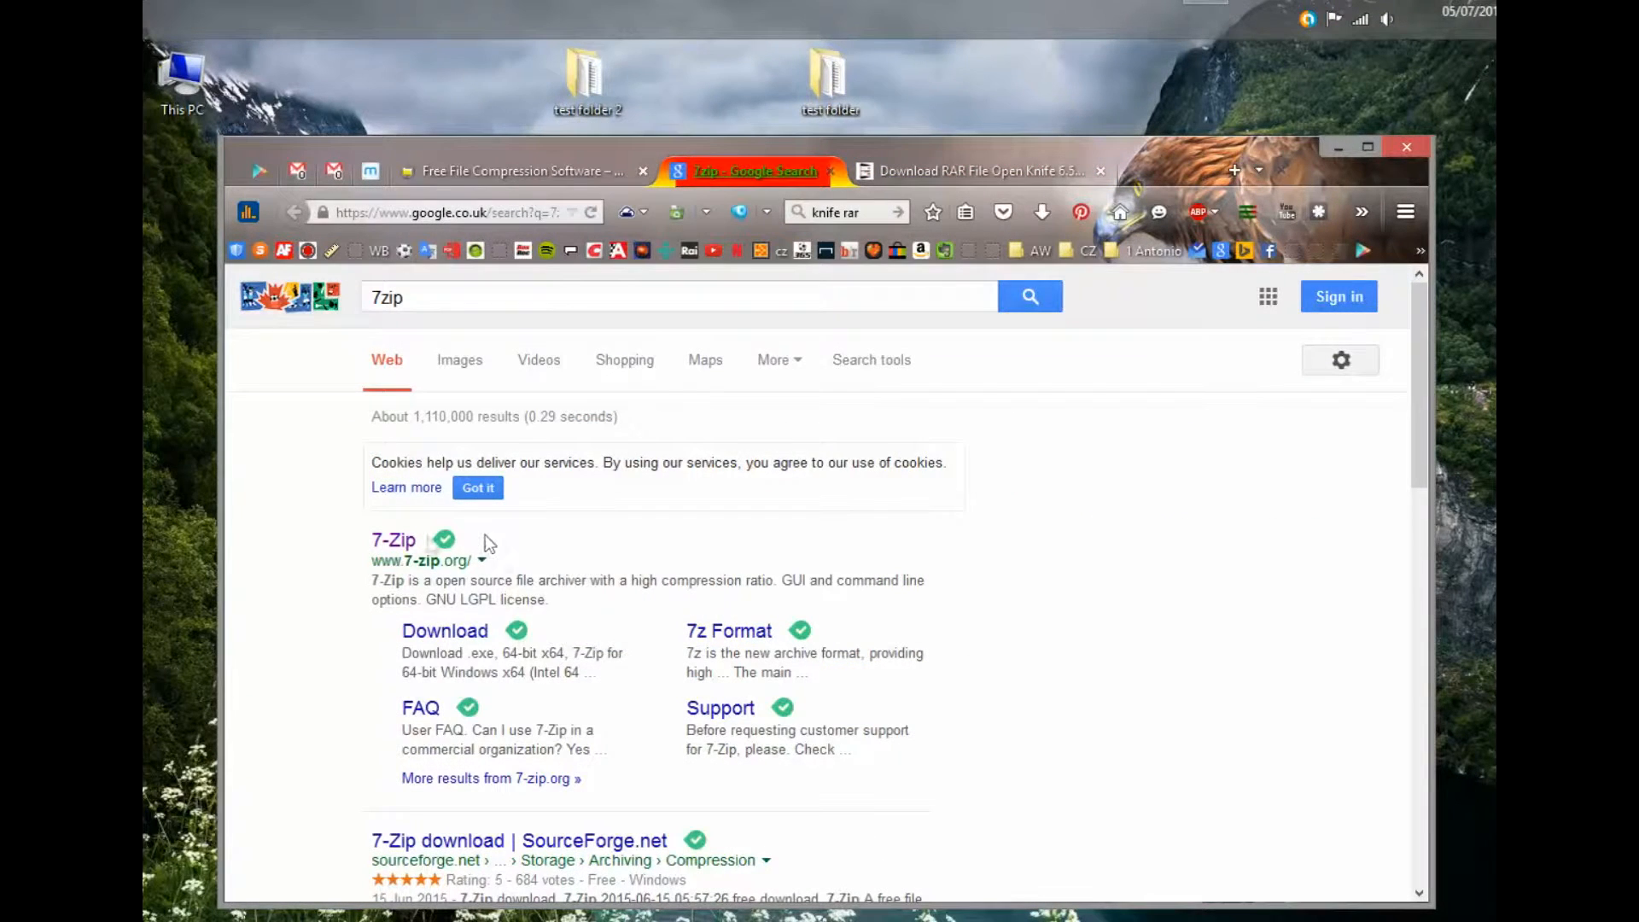
pyautogui.click(394, 542)
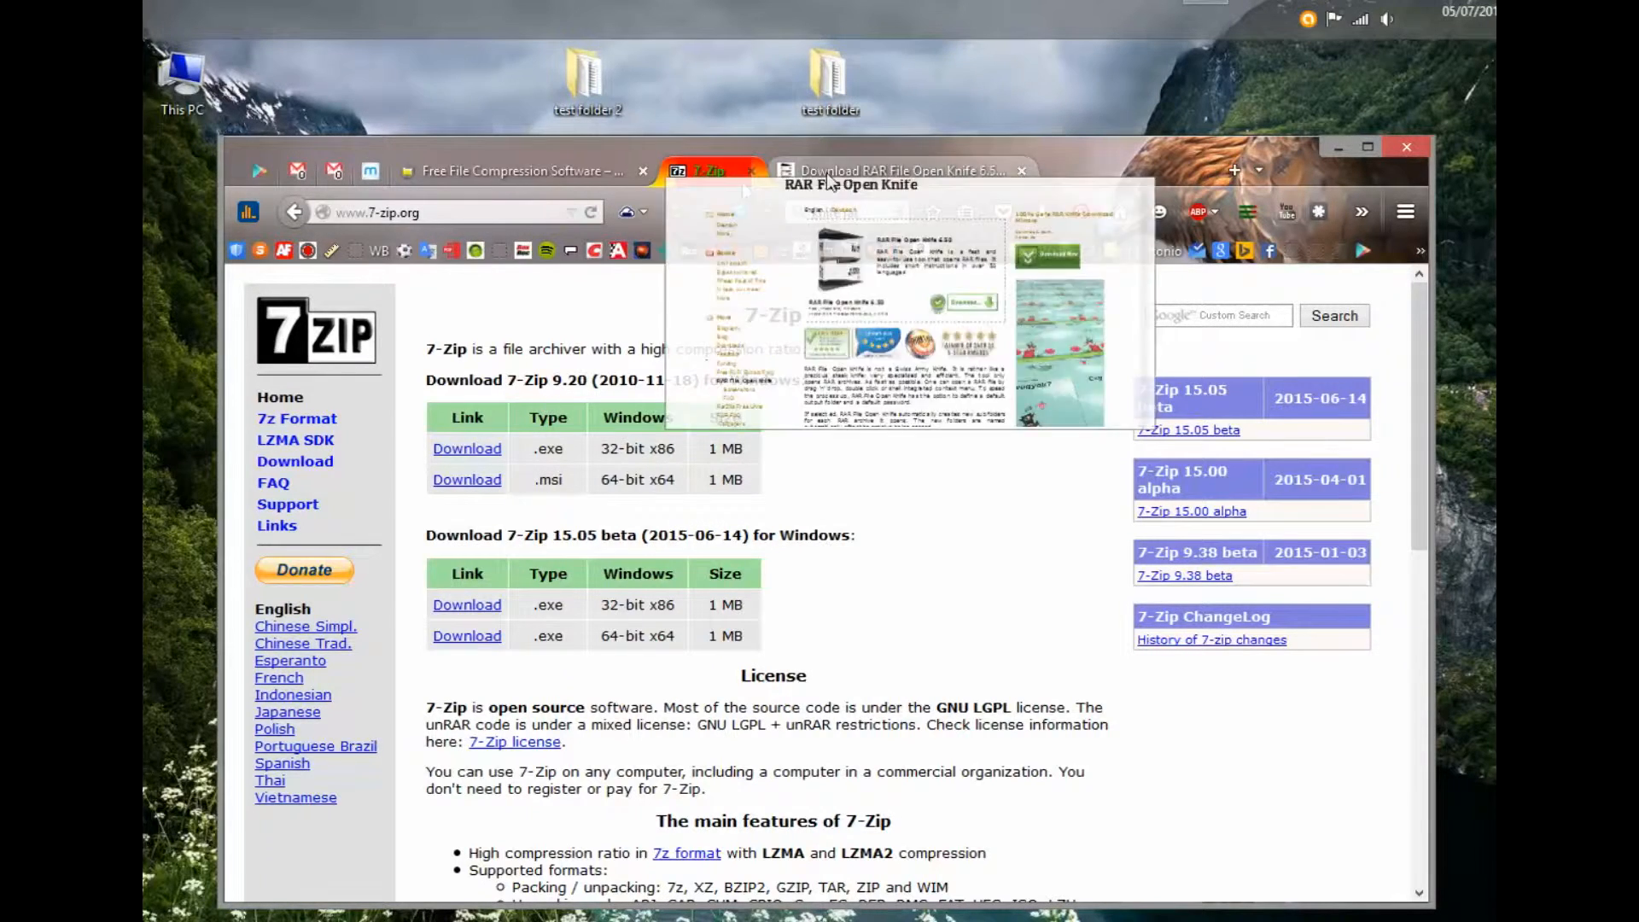
pyautogui.moveTo(539, 183)
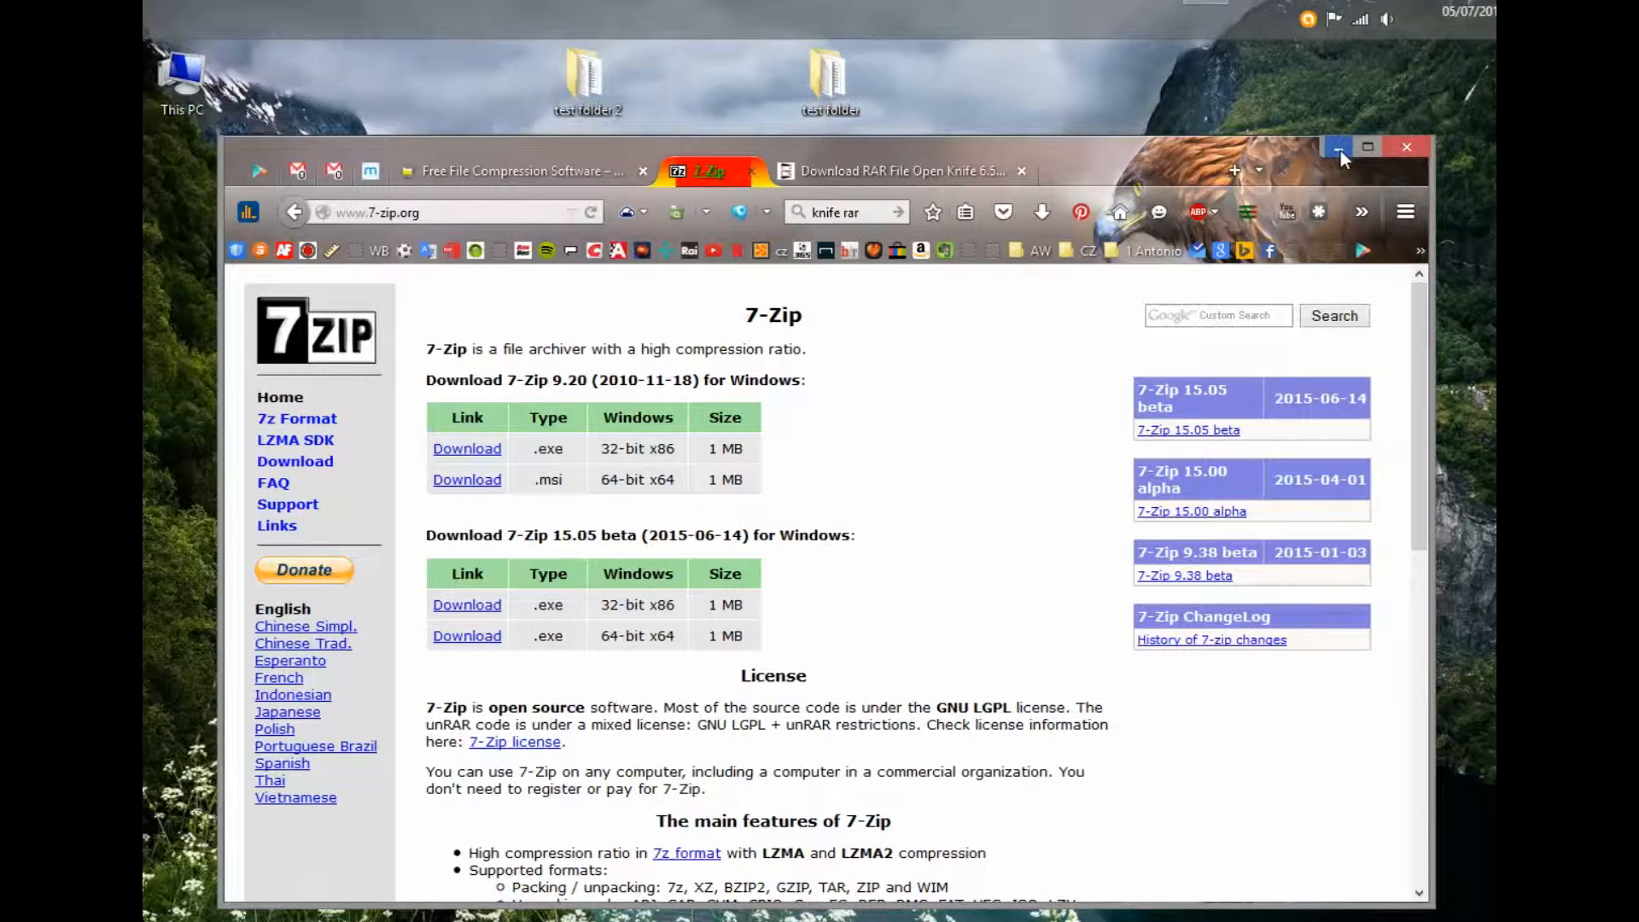
pyautogui.click(501, 174)
# - Minimize Firefox to show the desktop with test folder and test folder 2
pyautogui.scroll(5, 589, 589)
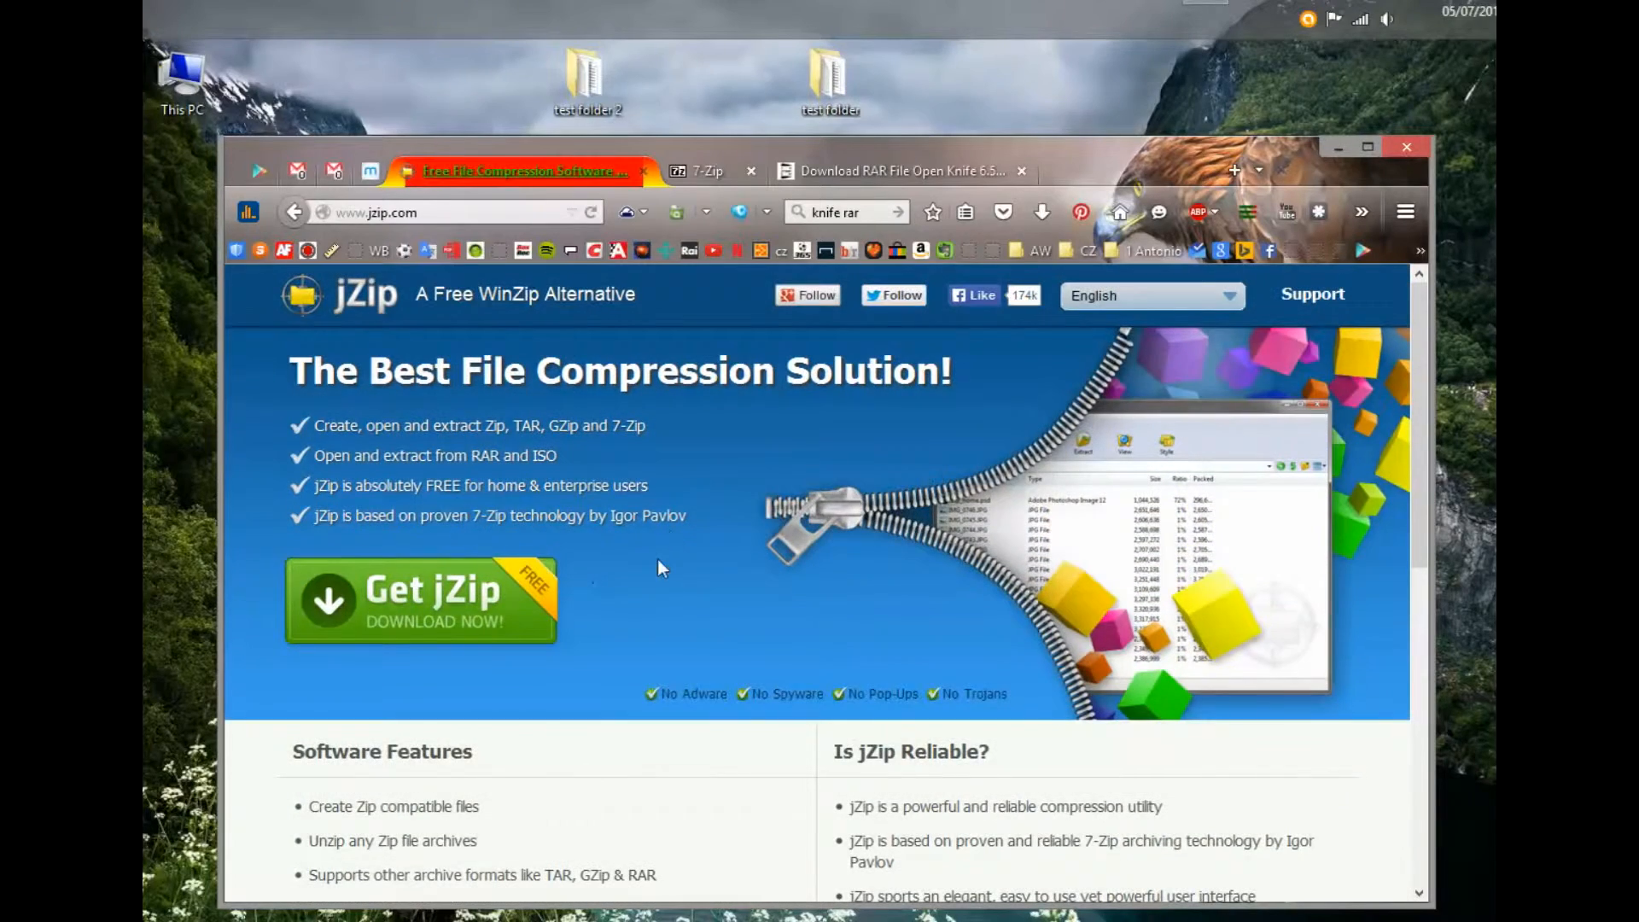
pyautogui.scroll(-3, 649, 563)
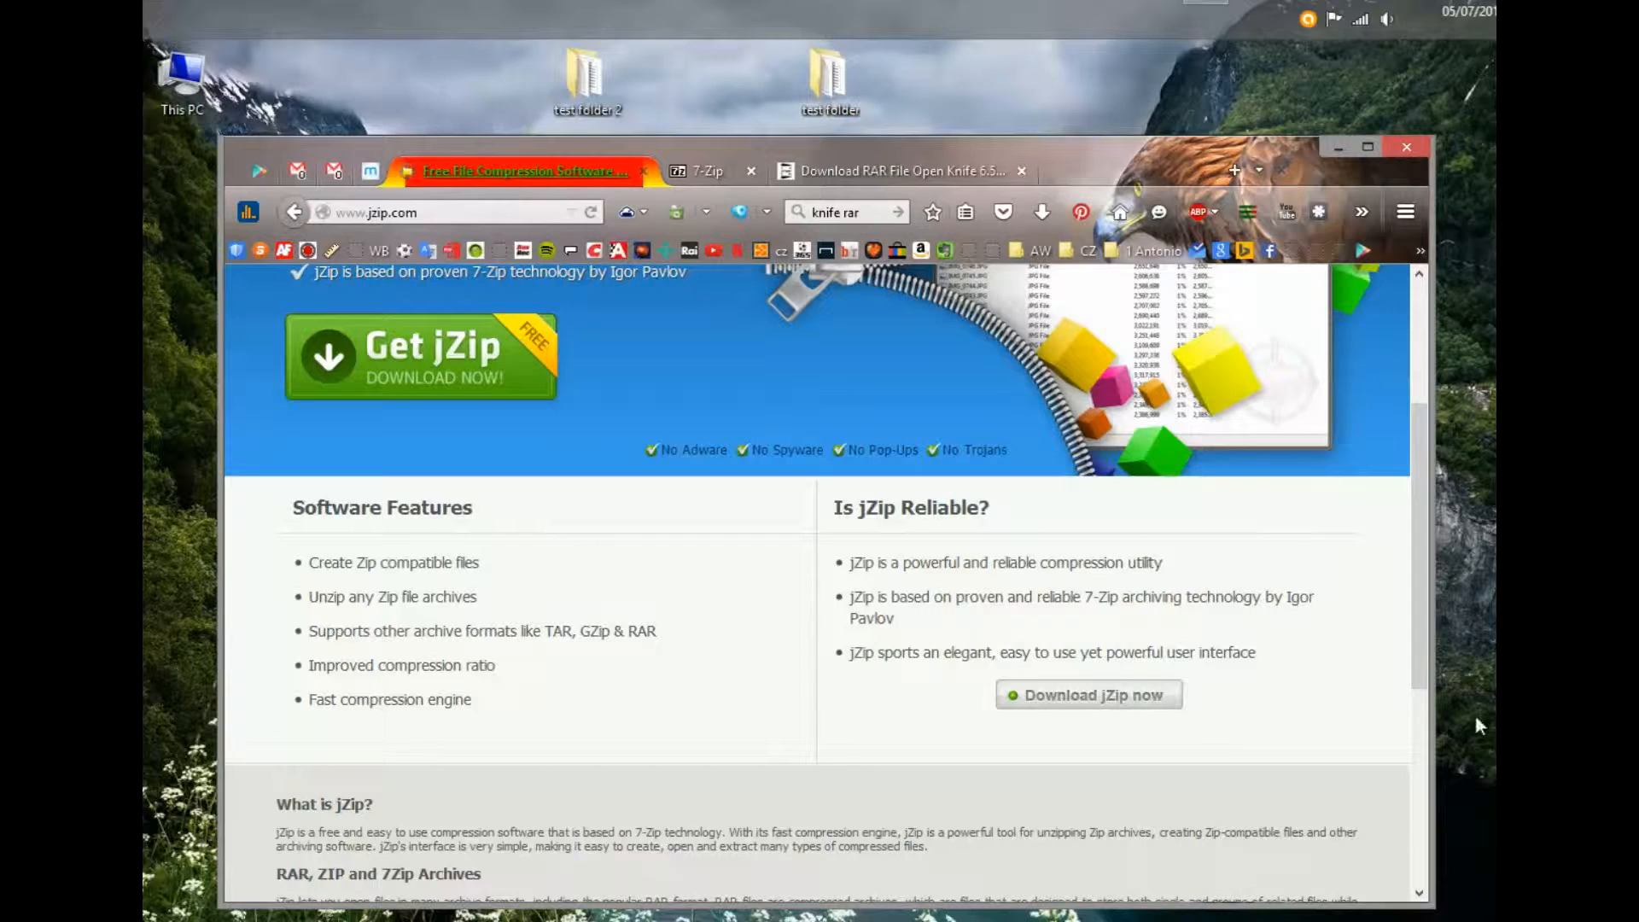
pyautogui.click(1340, 149)
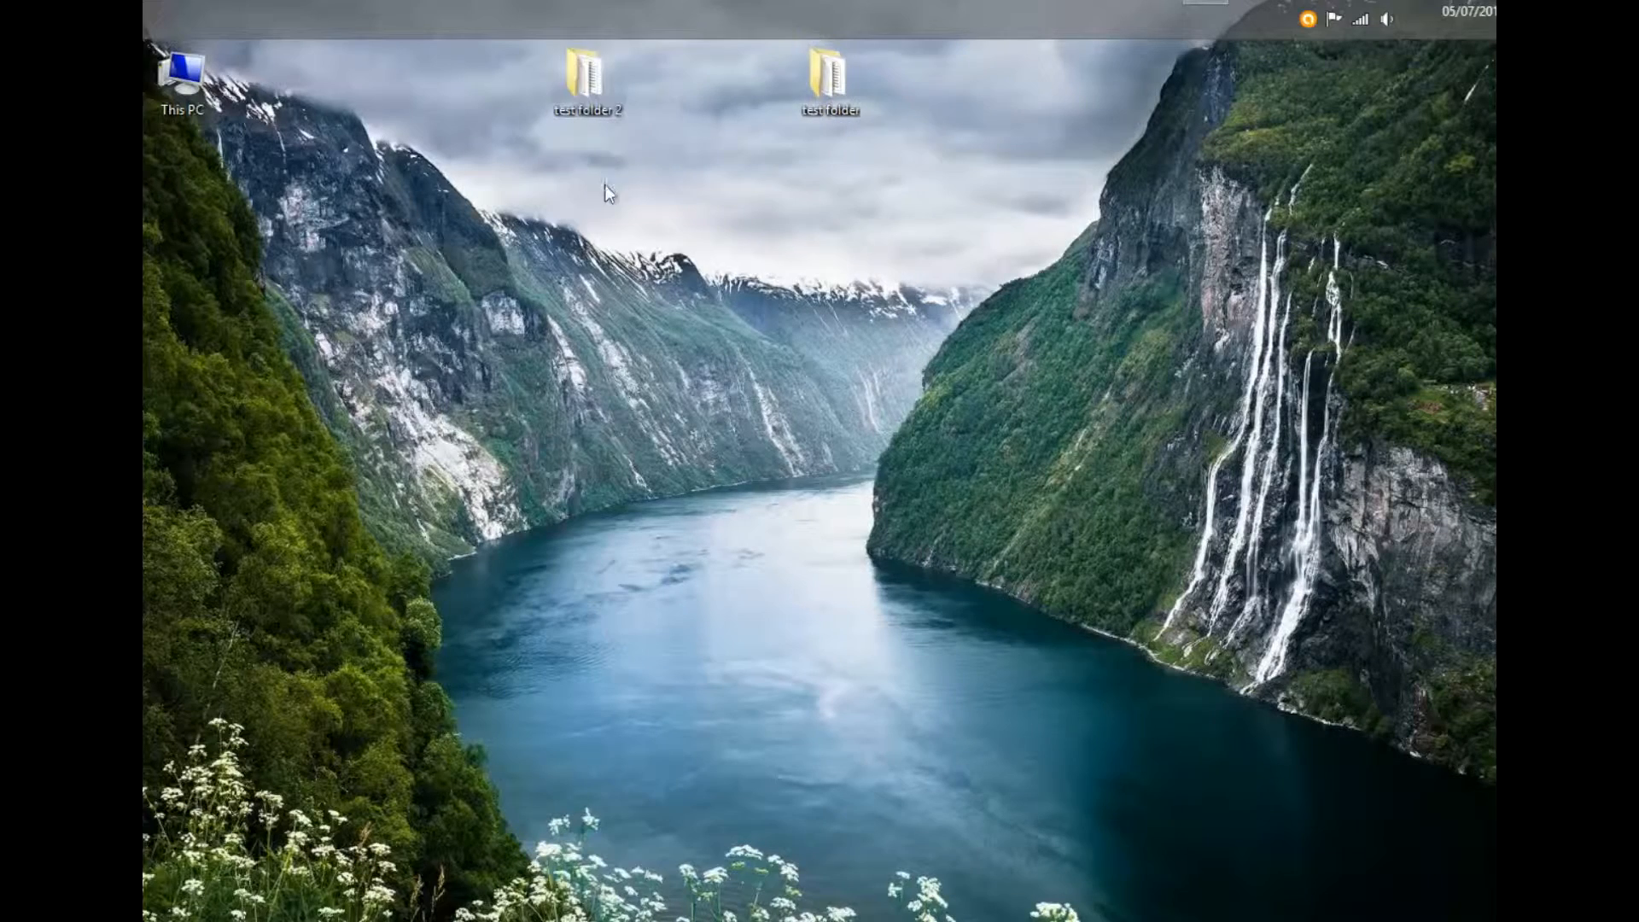
# - Open test folder to check its three files, then close the window
pyautogui.doubleClick(831, 92)
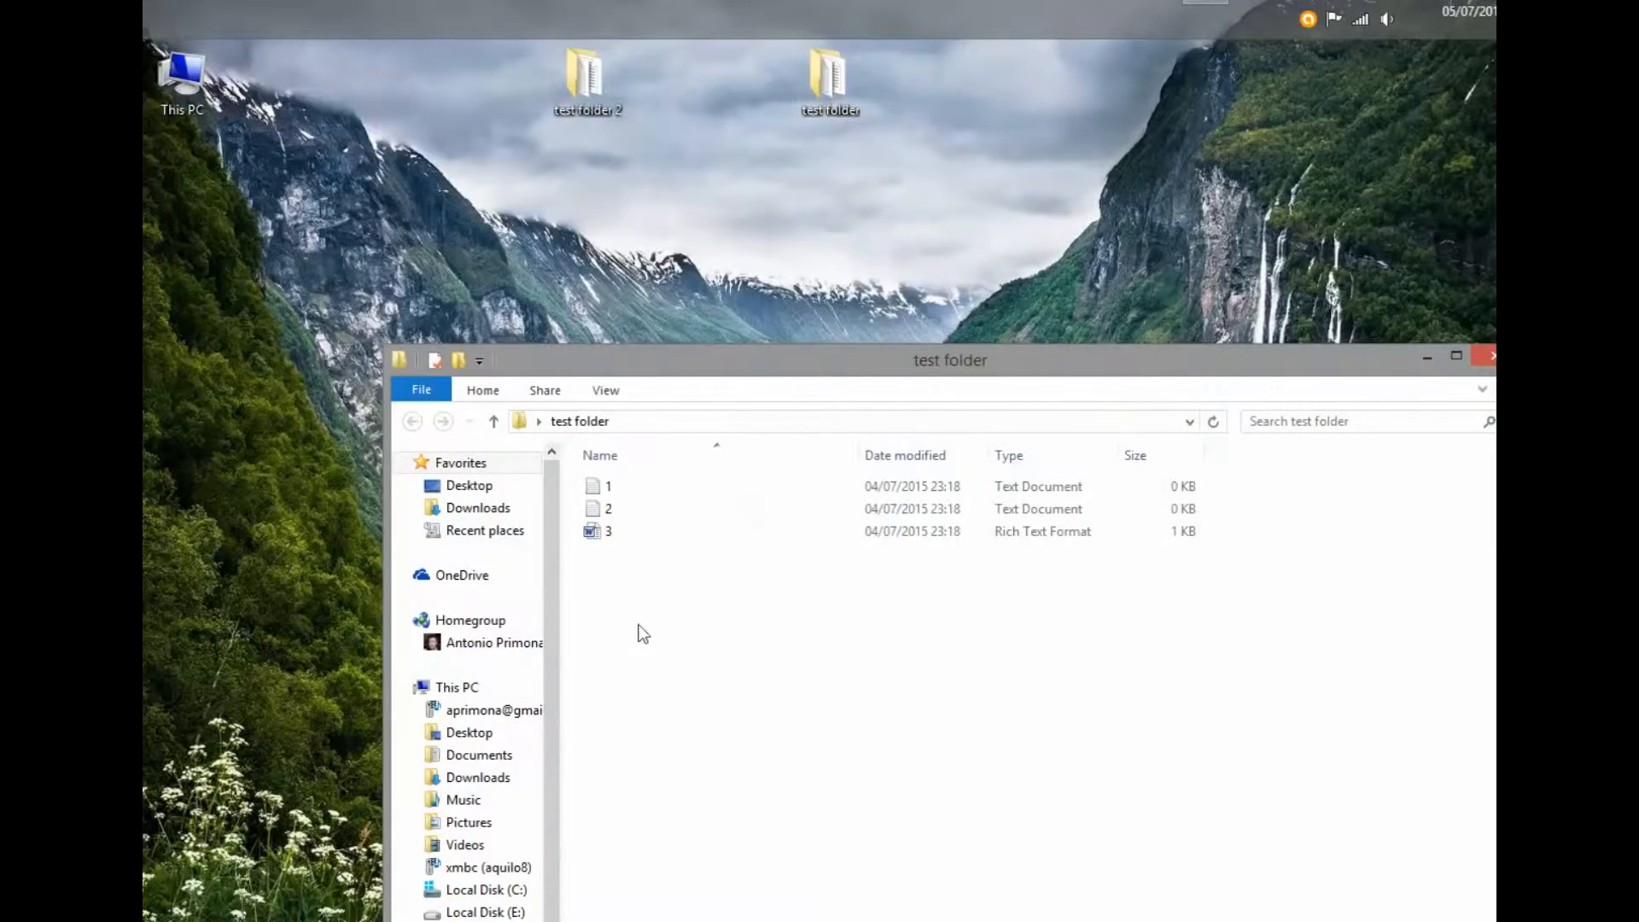
pyautogui.moveTo(848, 357); pyautogui.dragTo(774, 186)
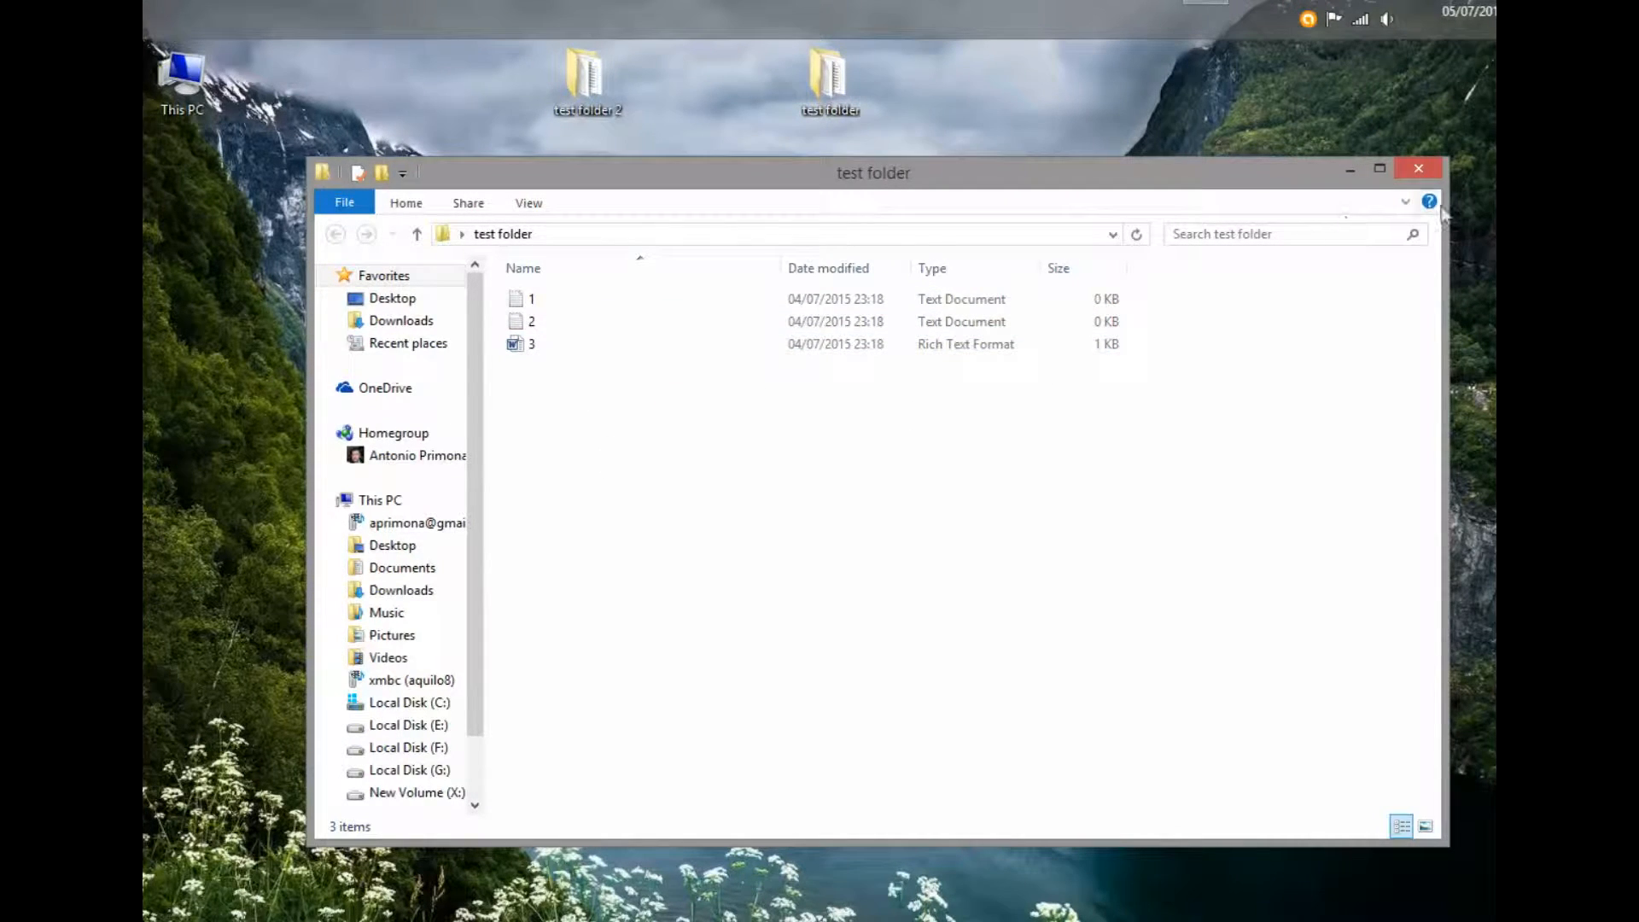
pyautogui.click(1419, 168)
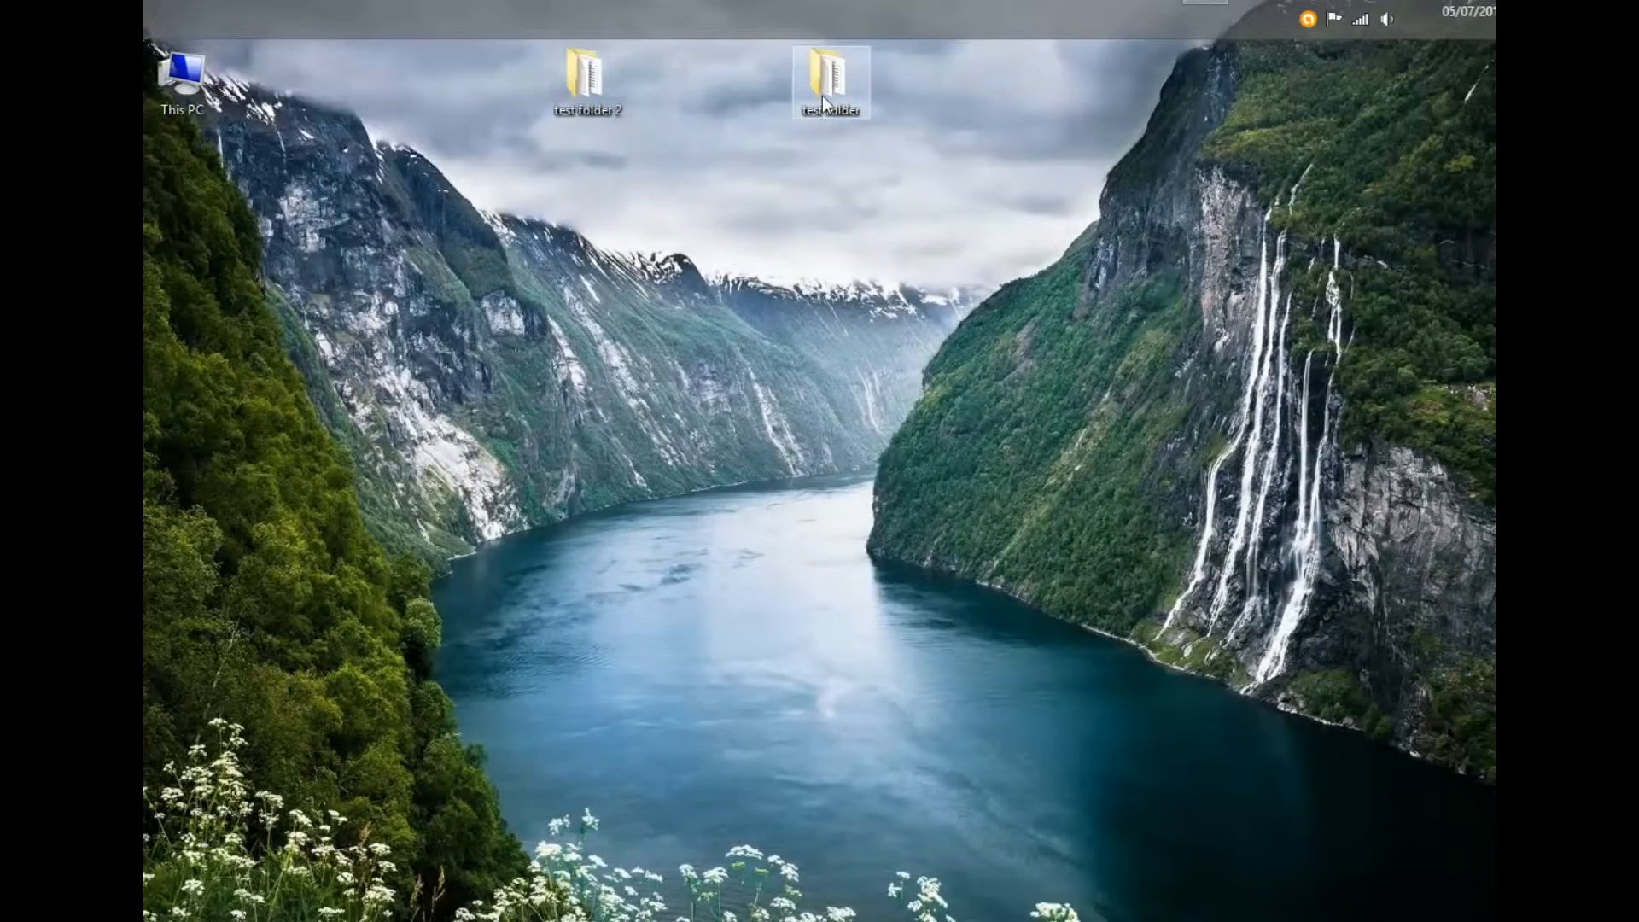
# - Bring up 7-Zip's Add to Archive settings for test folder
pyautogui.rightClick(822, 95)
pyautogui.moveTo(996, 162)
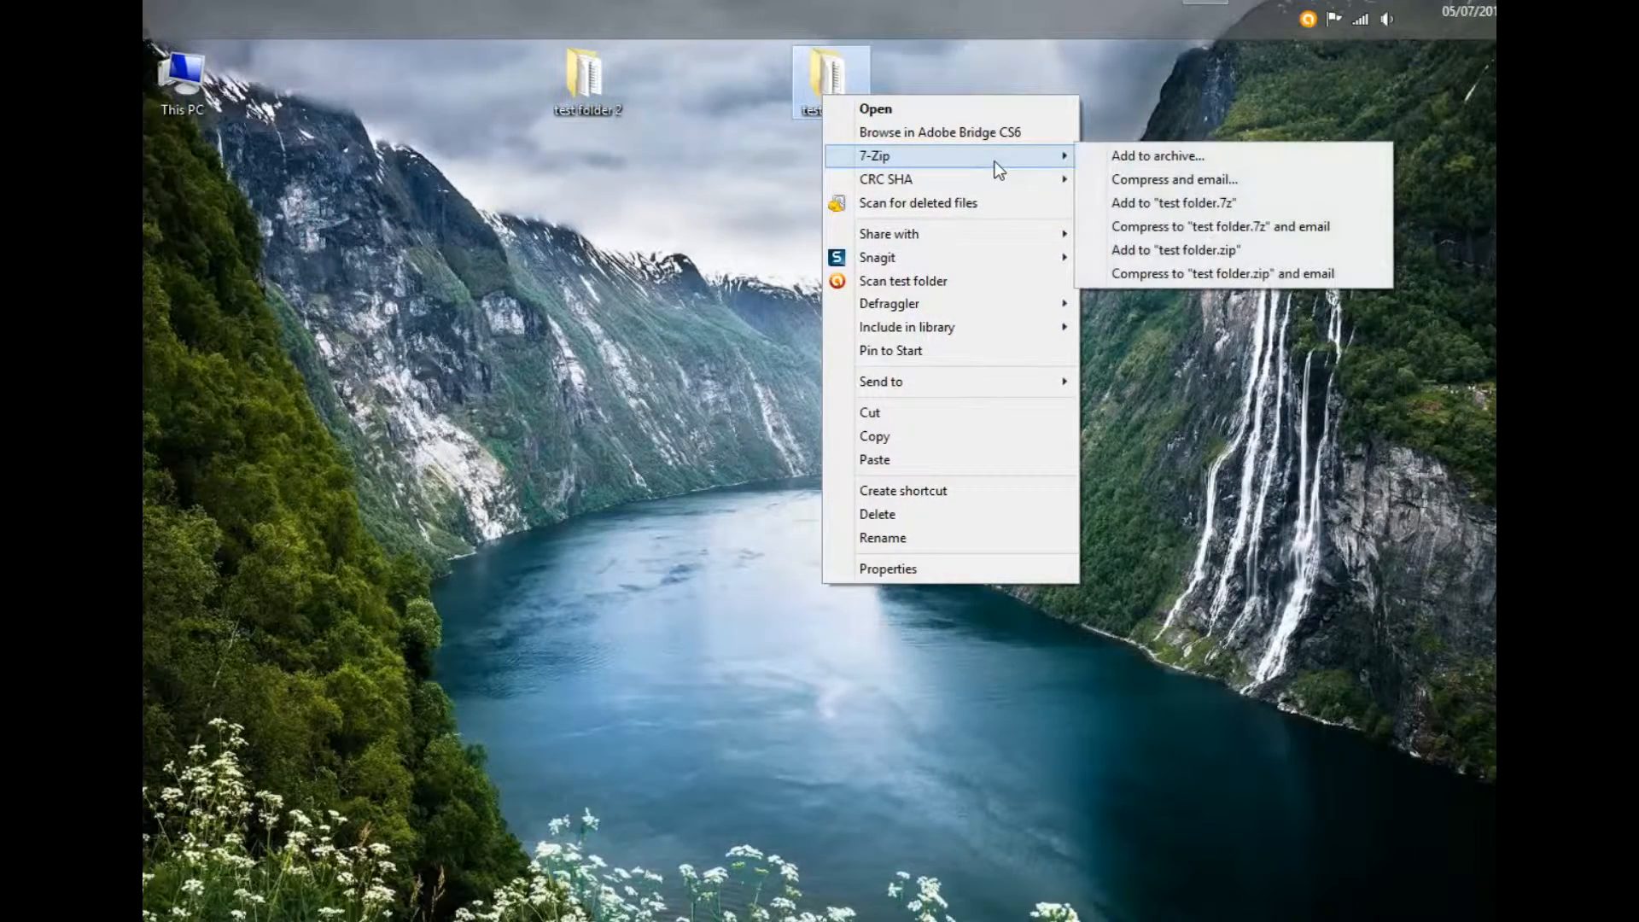
pyautogui.click(1142, 157)
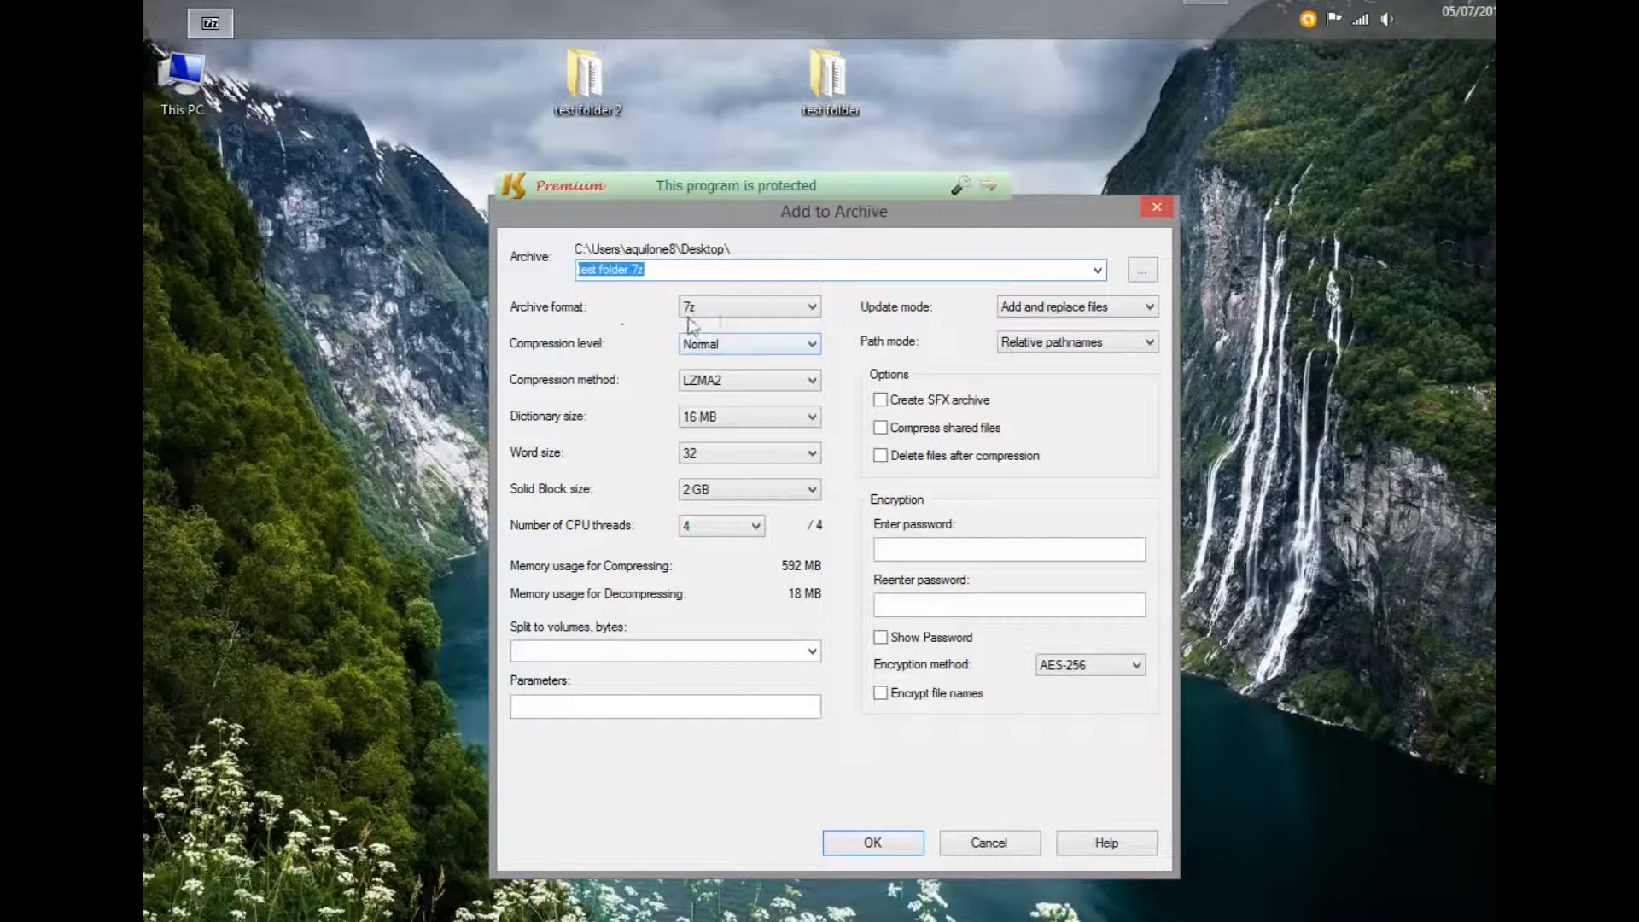
# - Set the archive format to zip, creating test folder.zip with Deflate compression
pyautogui.click(809, 309)
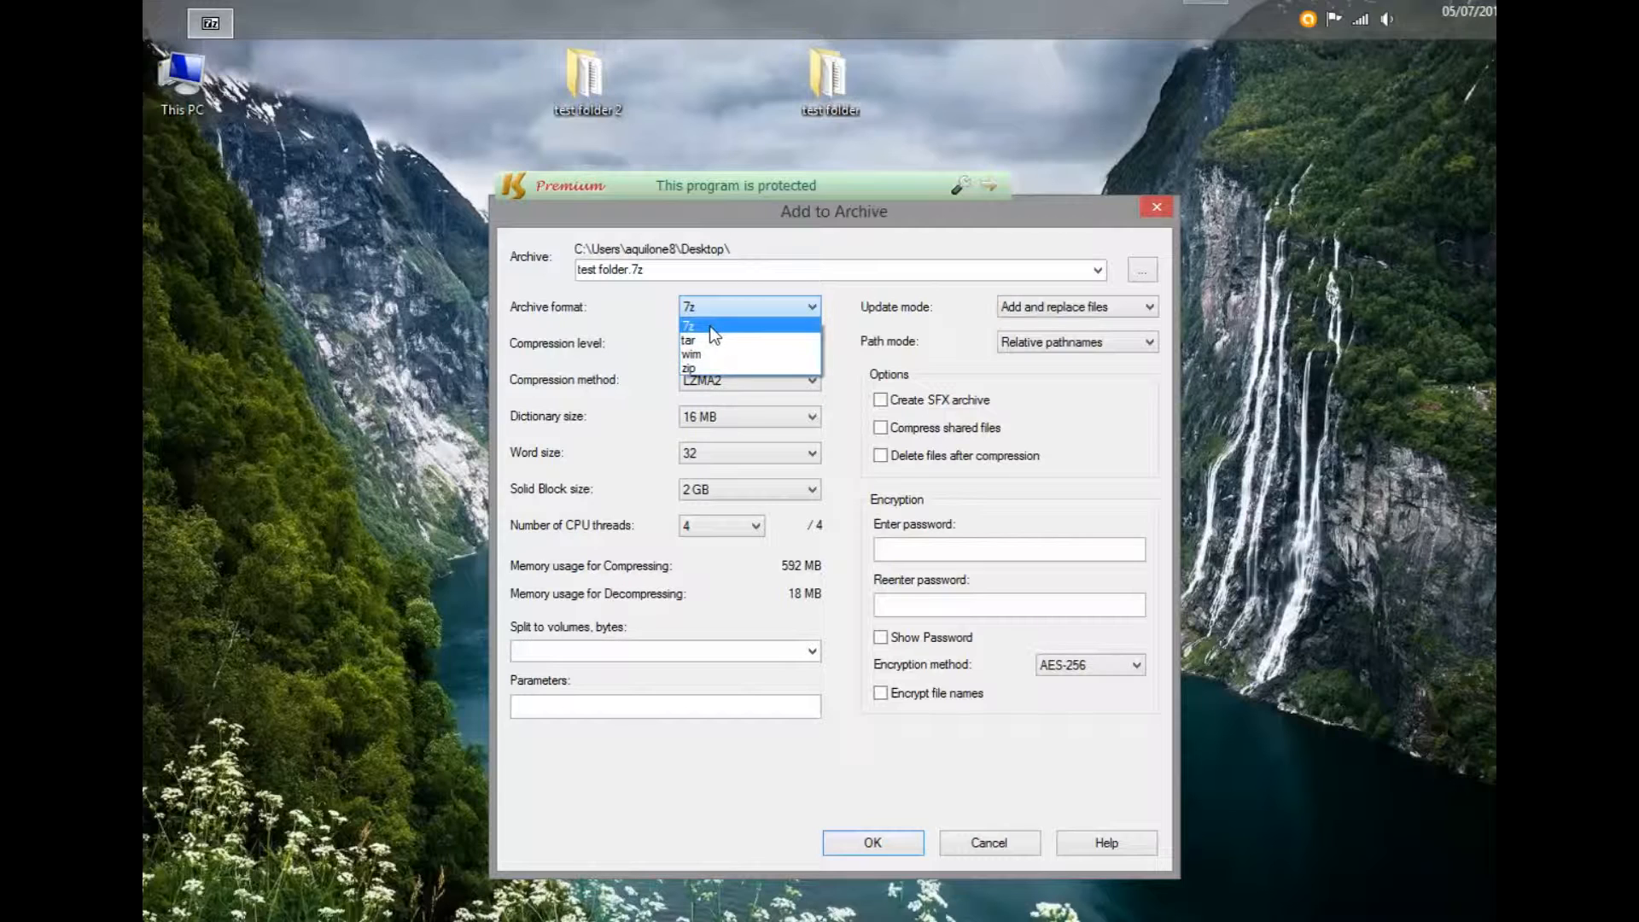
pyautogui.click(697, 370)
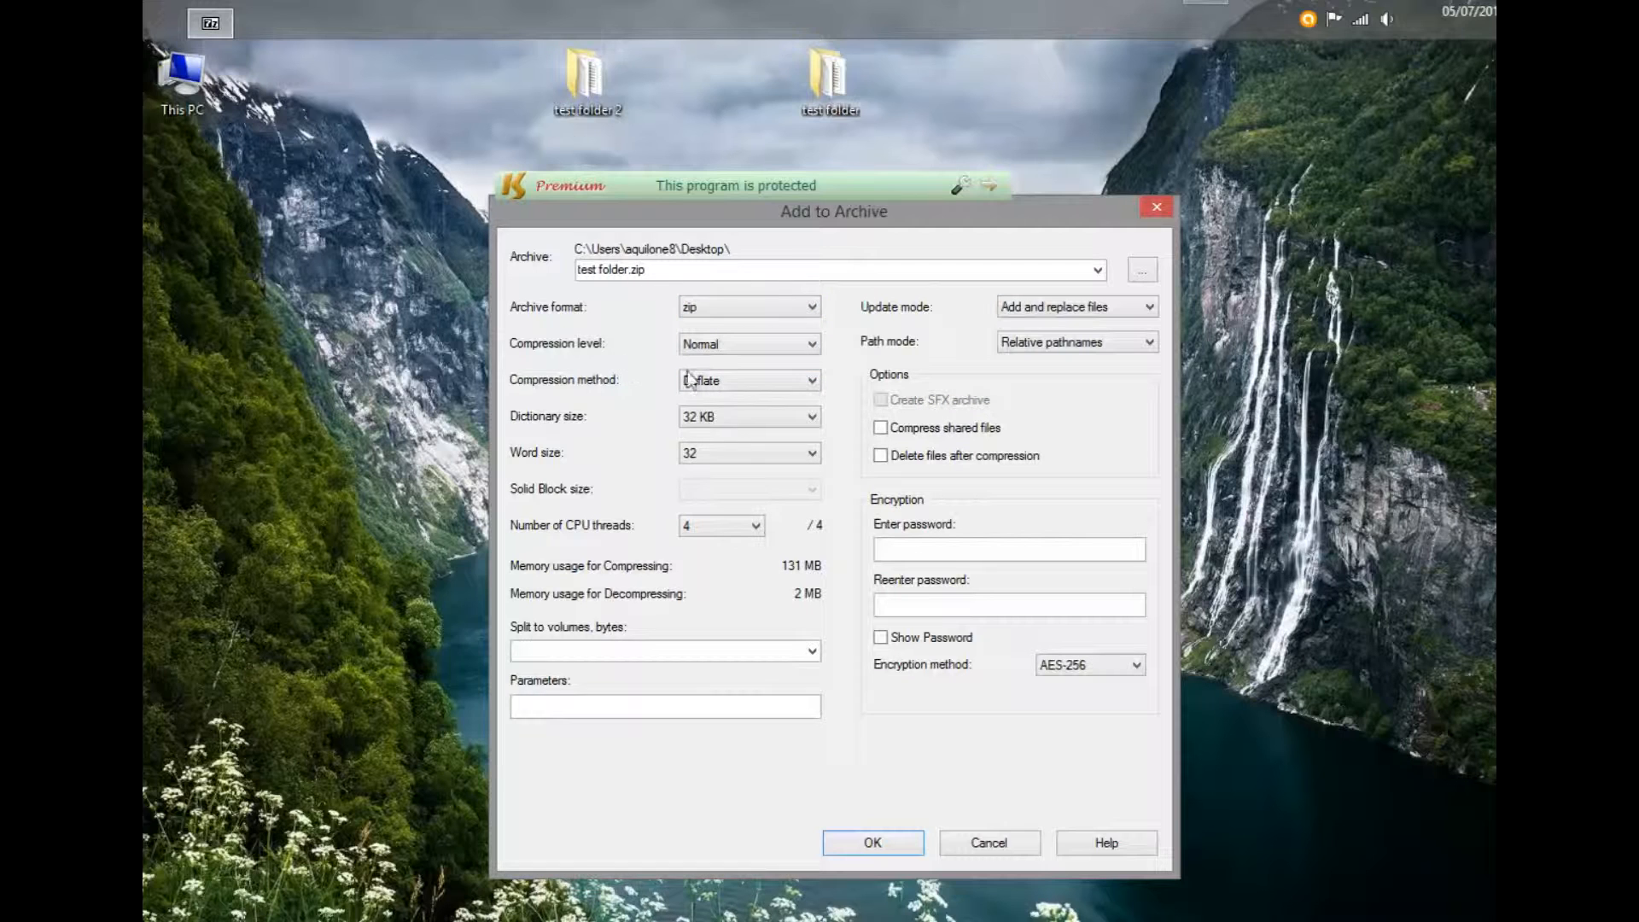
pyautogui.rightClick(581, 82)
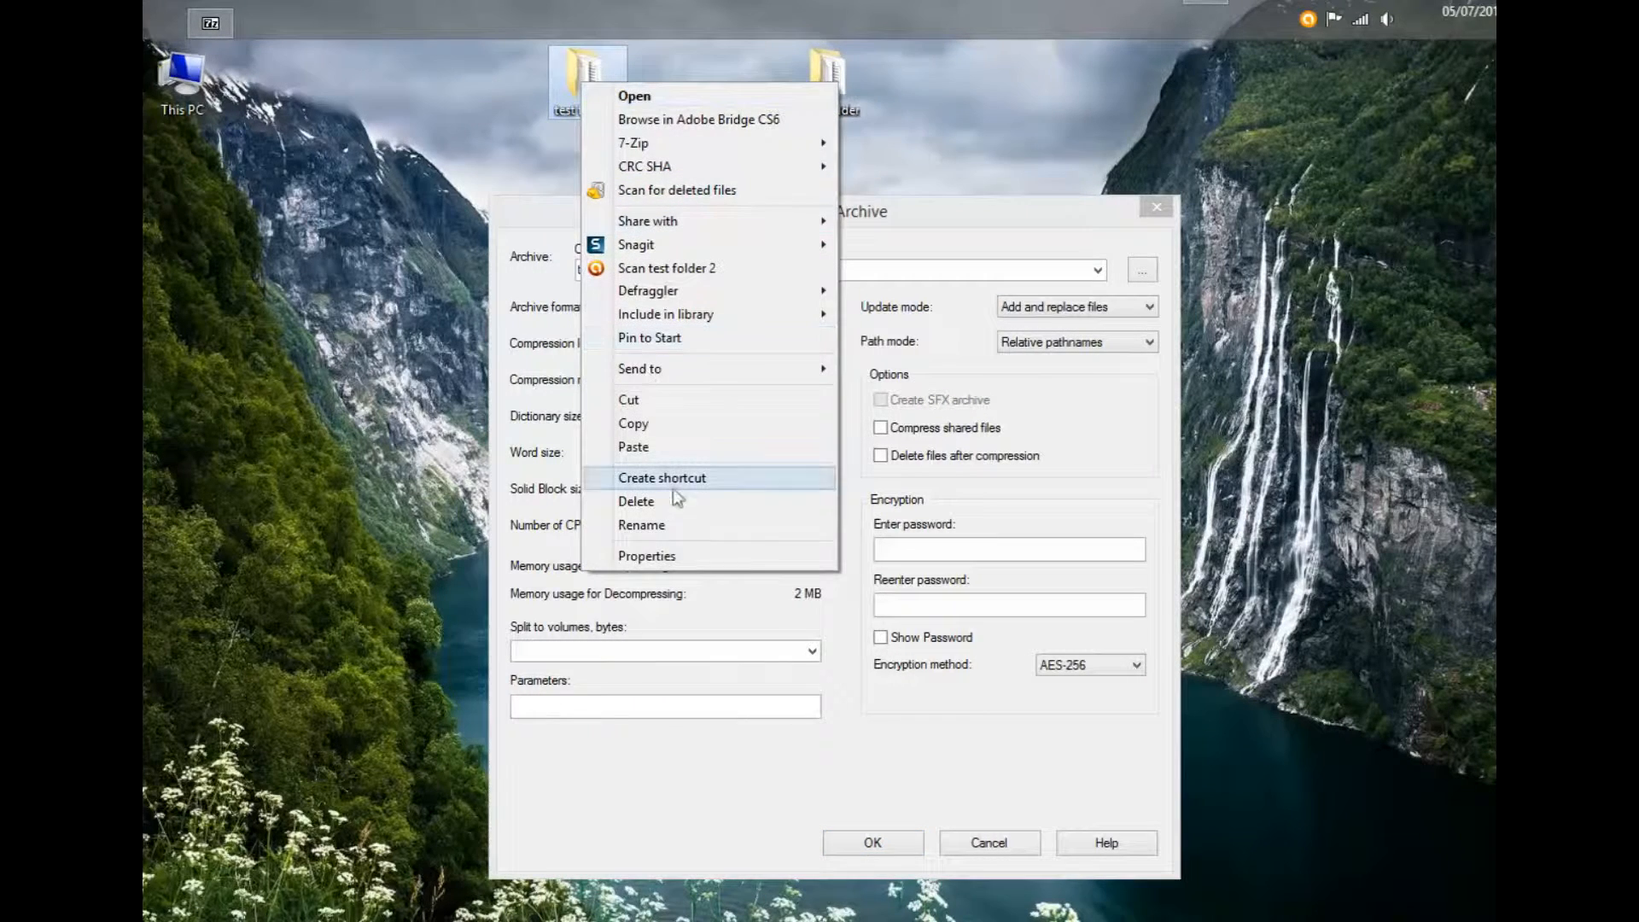
pyautogui.moveTo(757, 367)
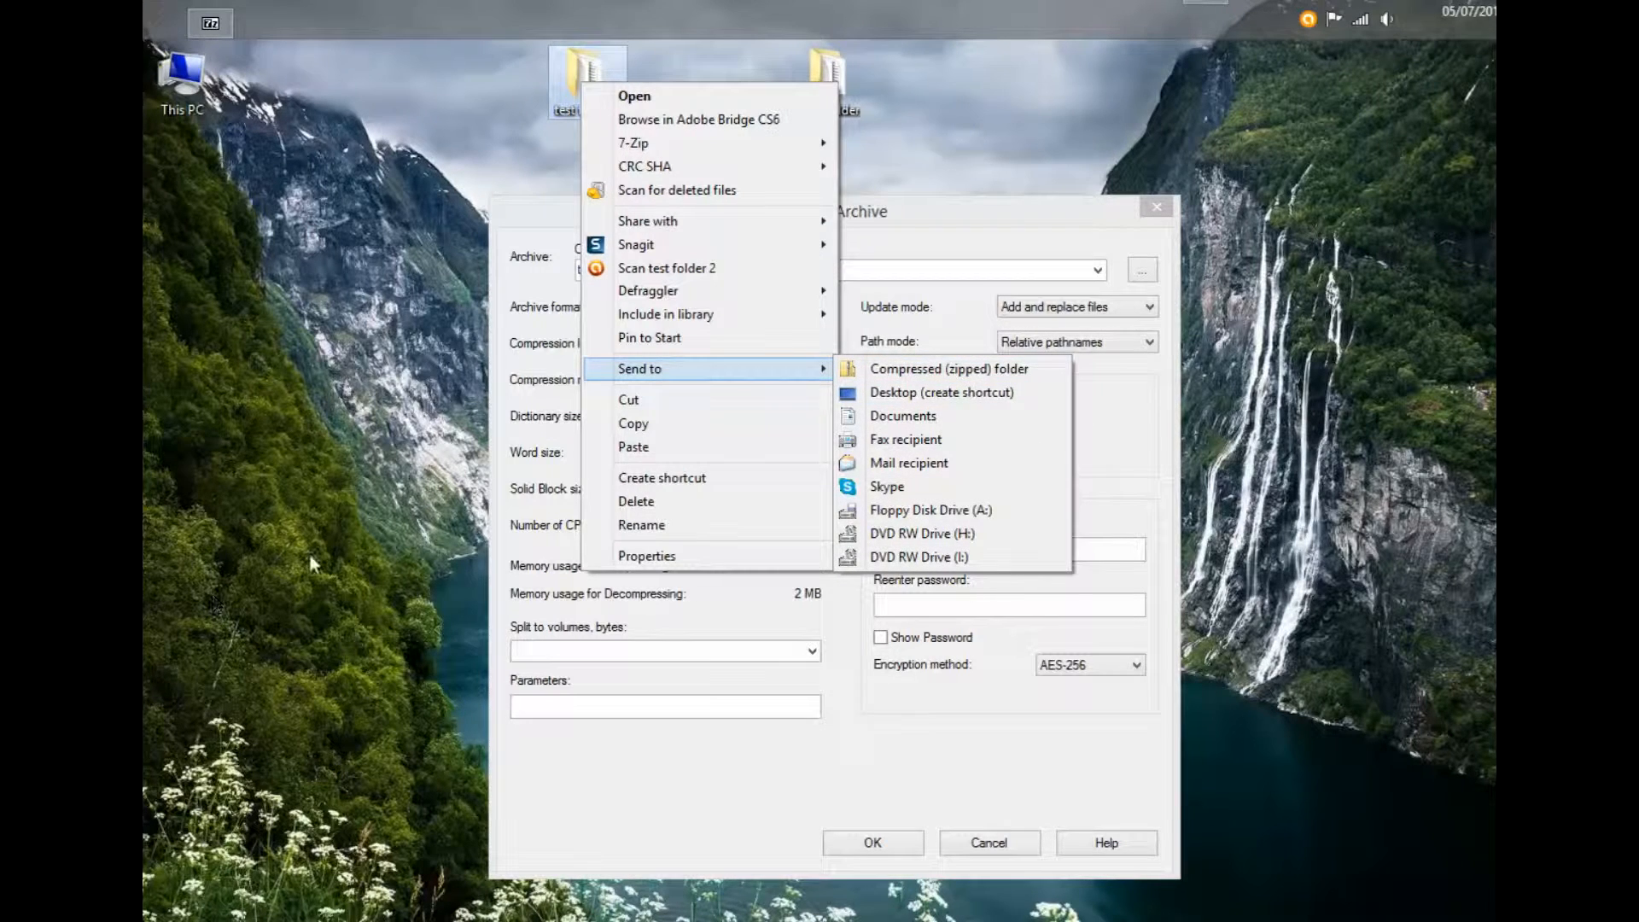
pyautogui.click(363, 470)
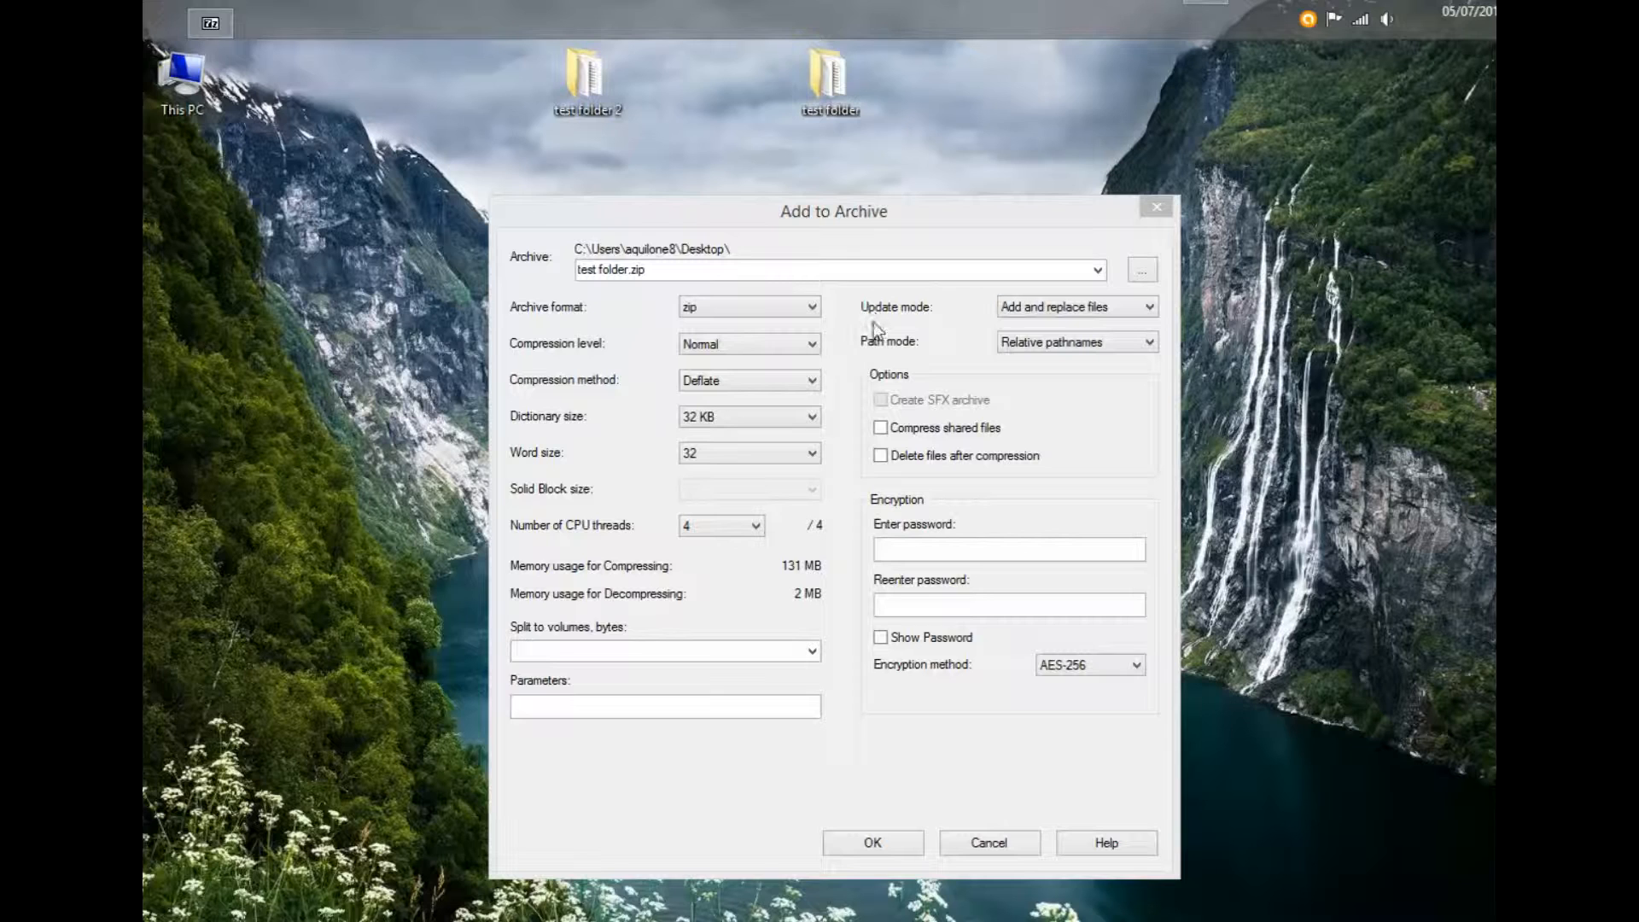
# - Enter and confirm the archive password with AES-256 encryption, then create test folder.zip
pyautogui.click(1118, 666)
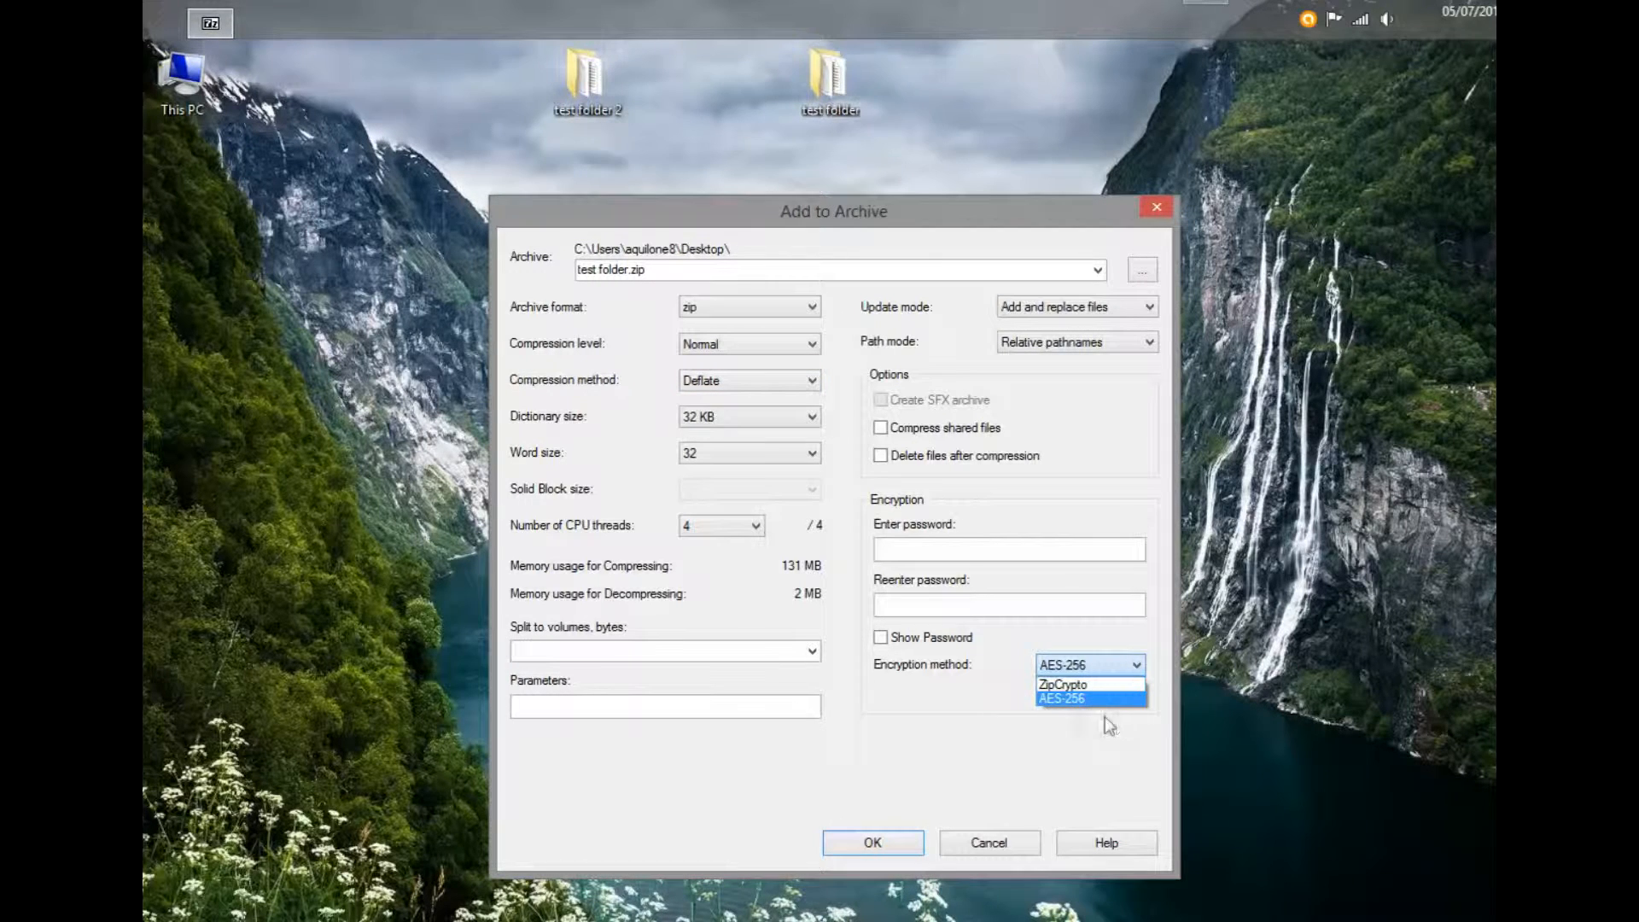
pyautogui.click(1059, 698)
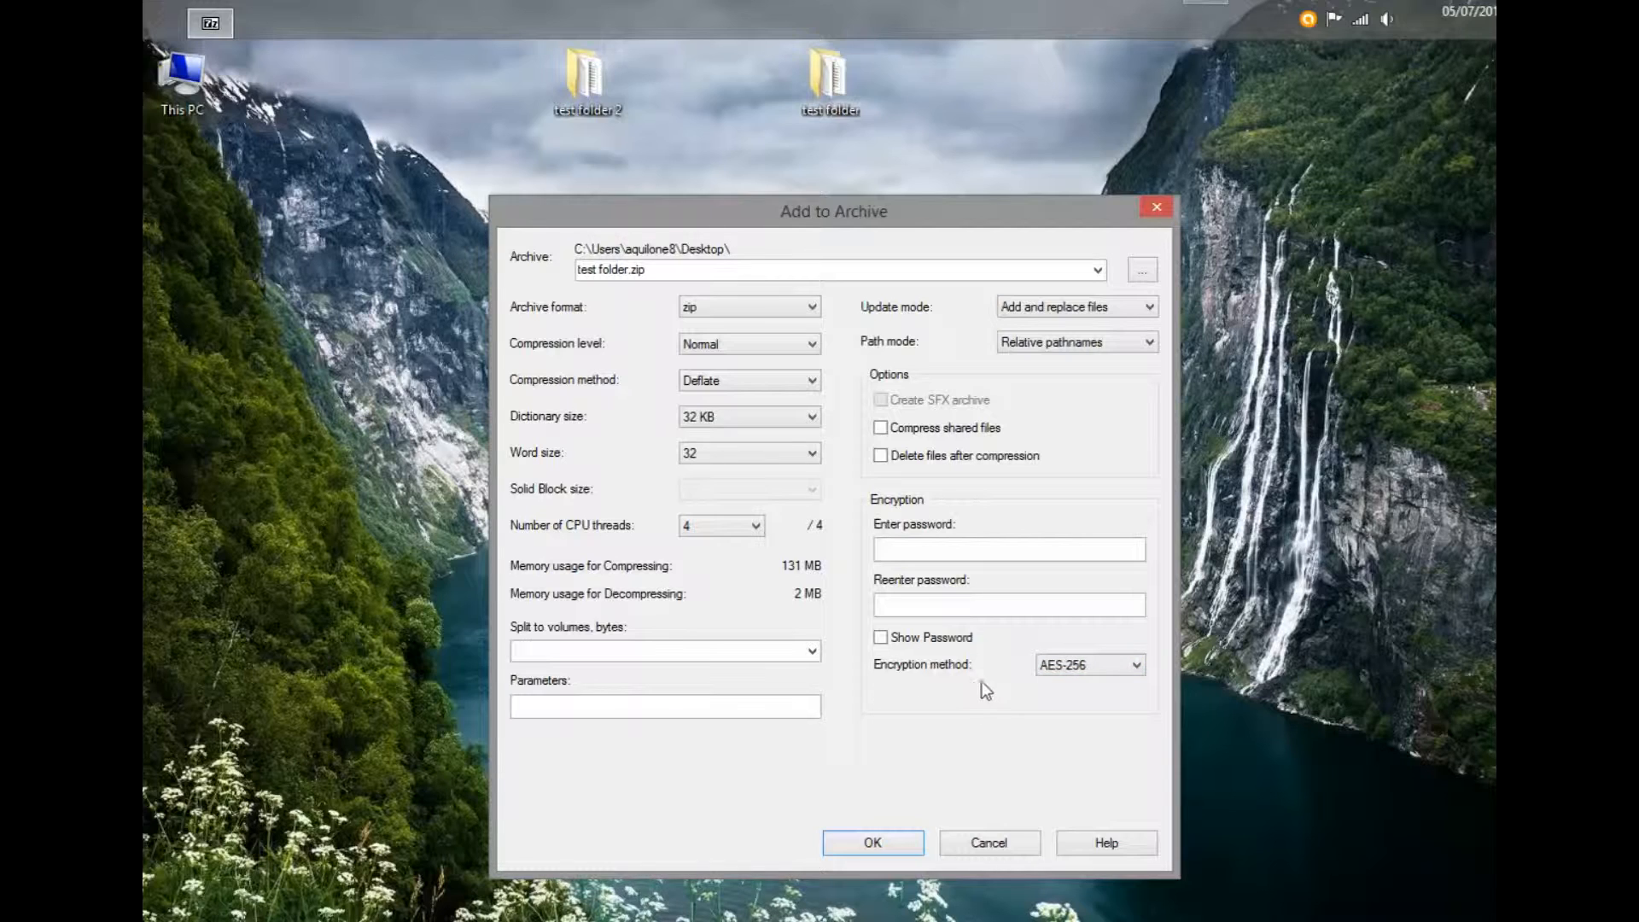
pyautogui.click(898, 547)
pyautogui.write('******')
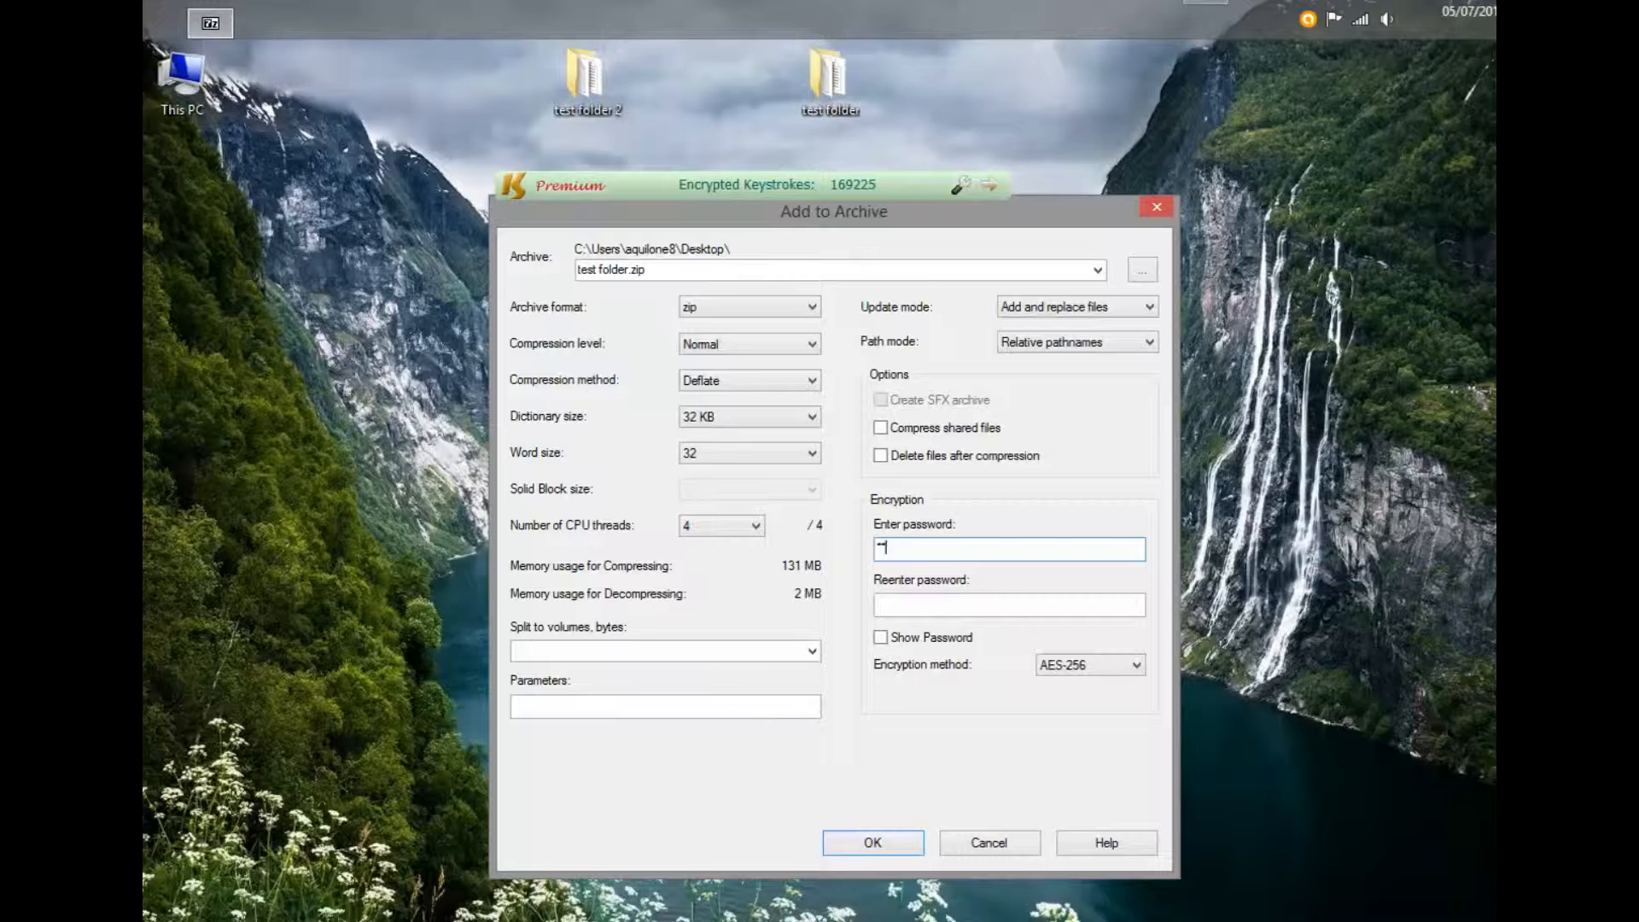
pyautogui.write('****')
pyautogui.click(898, 599)
pyautogui.write('****')
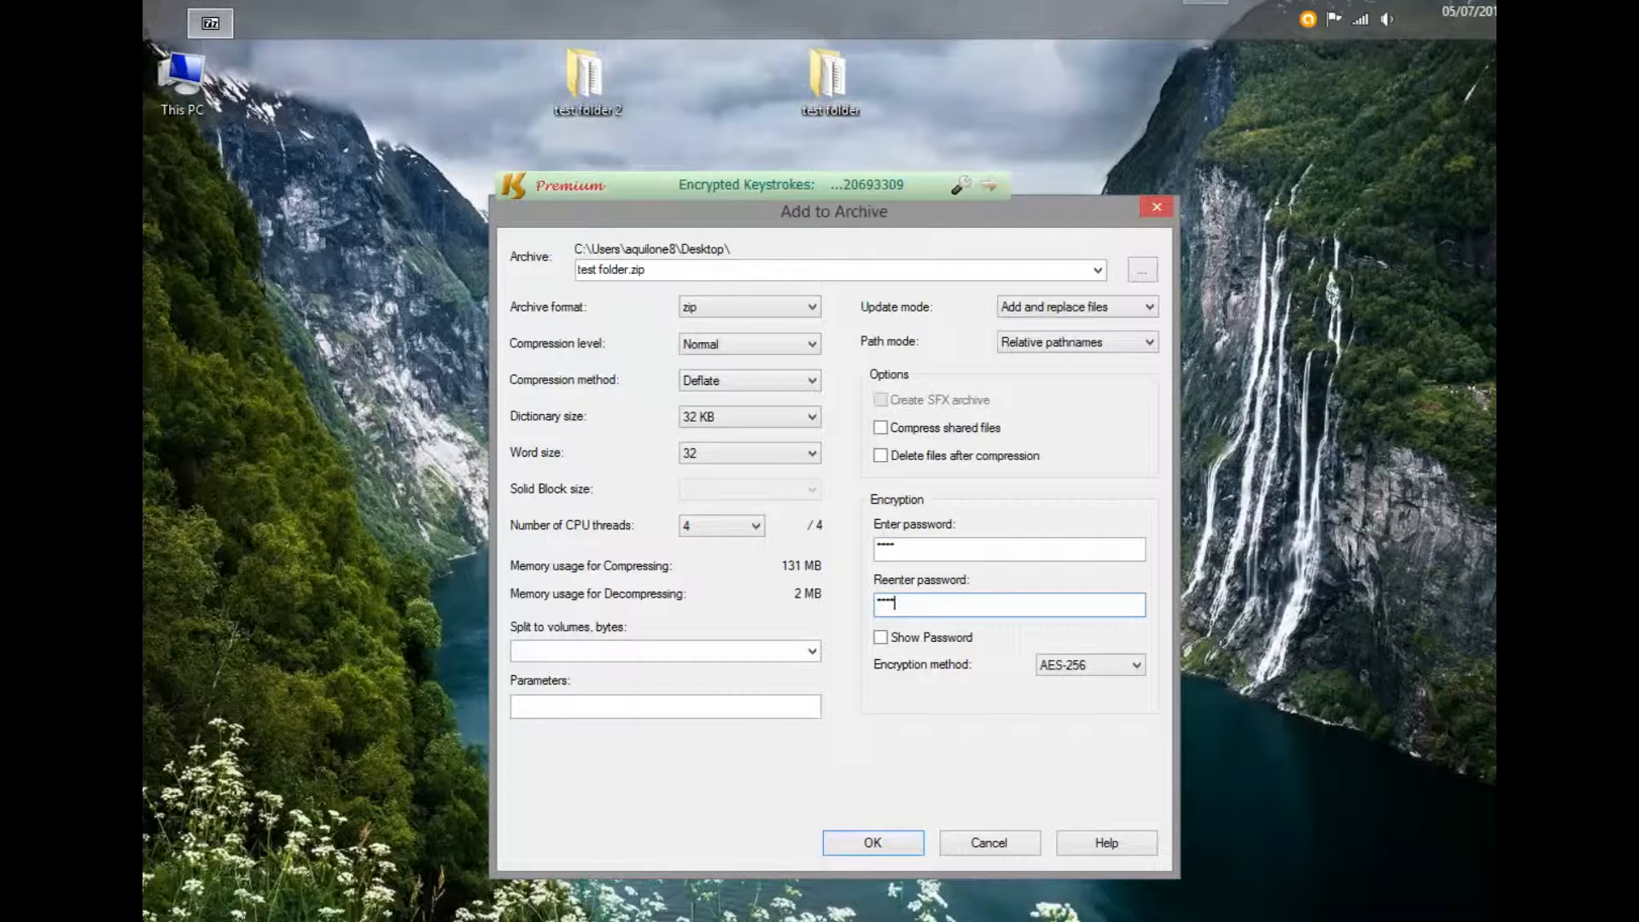
pyautogui.click(882, 639)
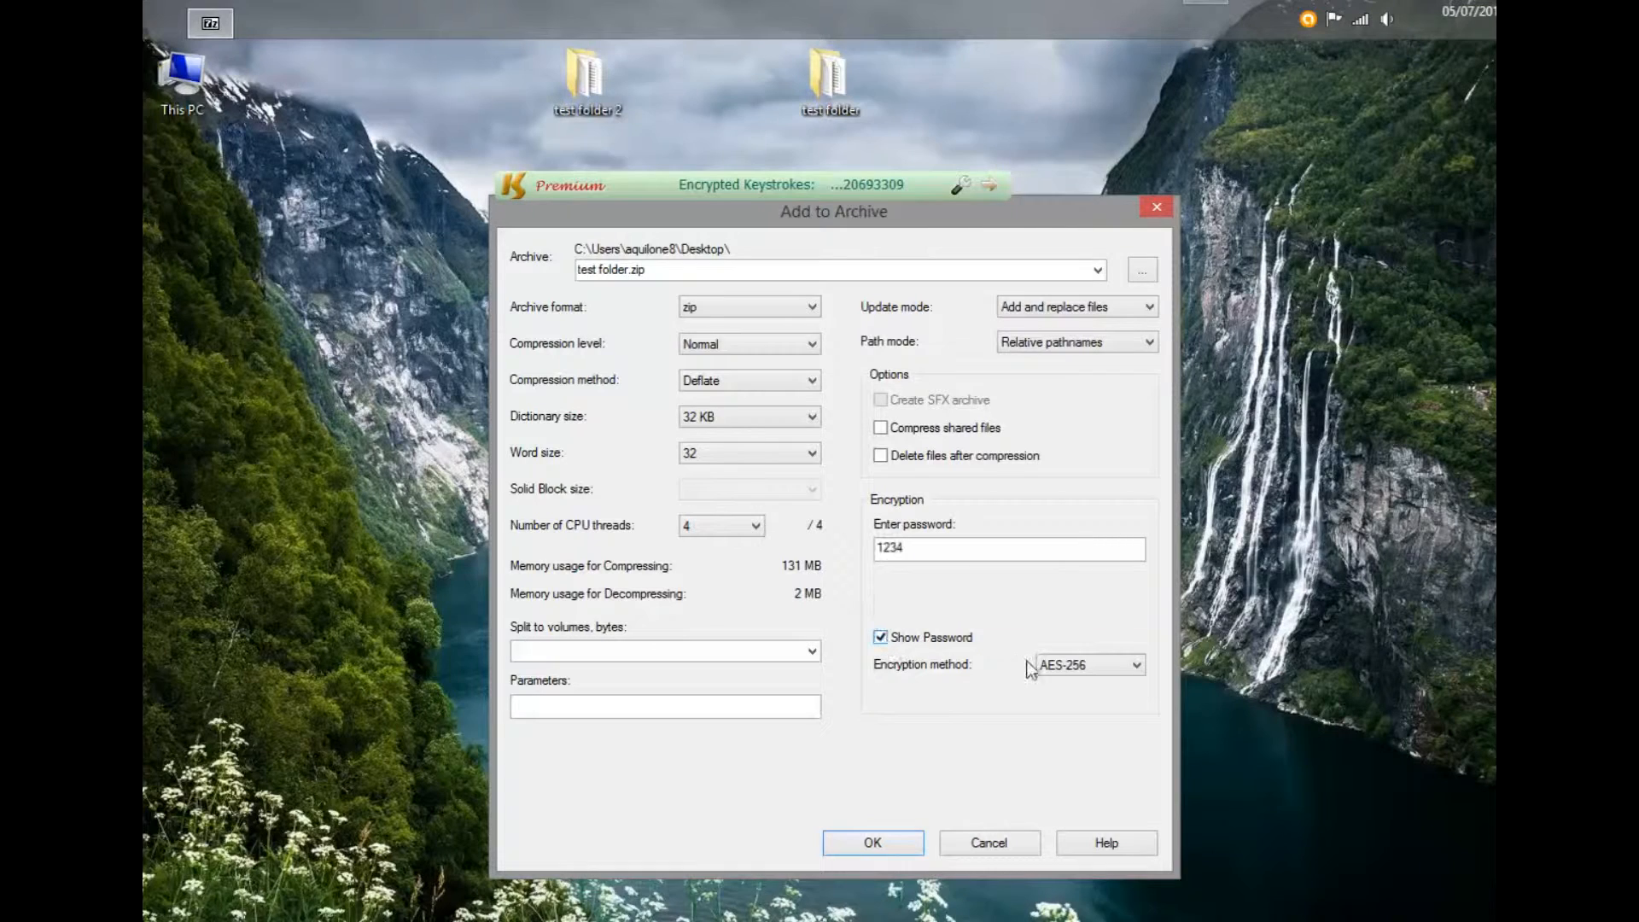
pyautogui.click(880, 638)
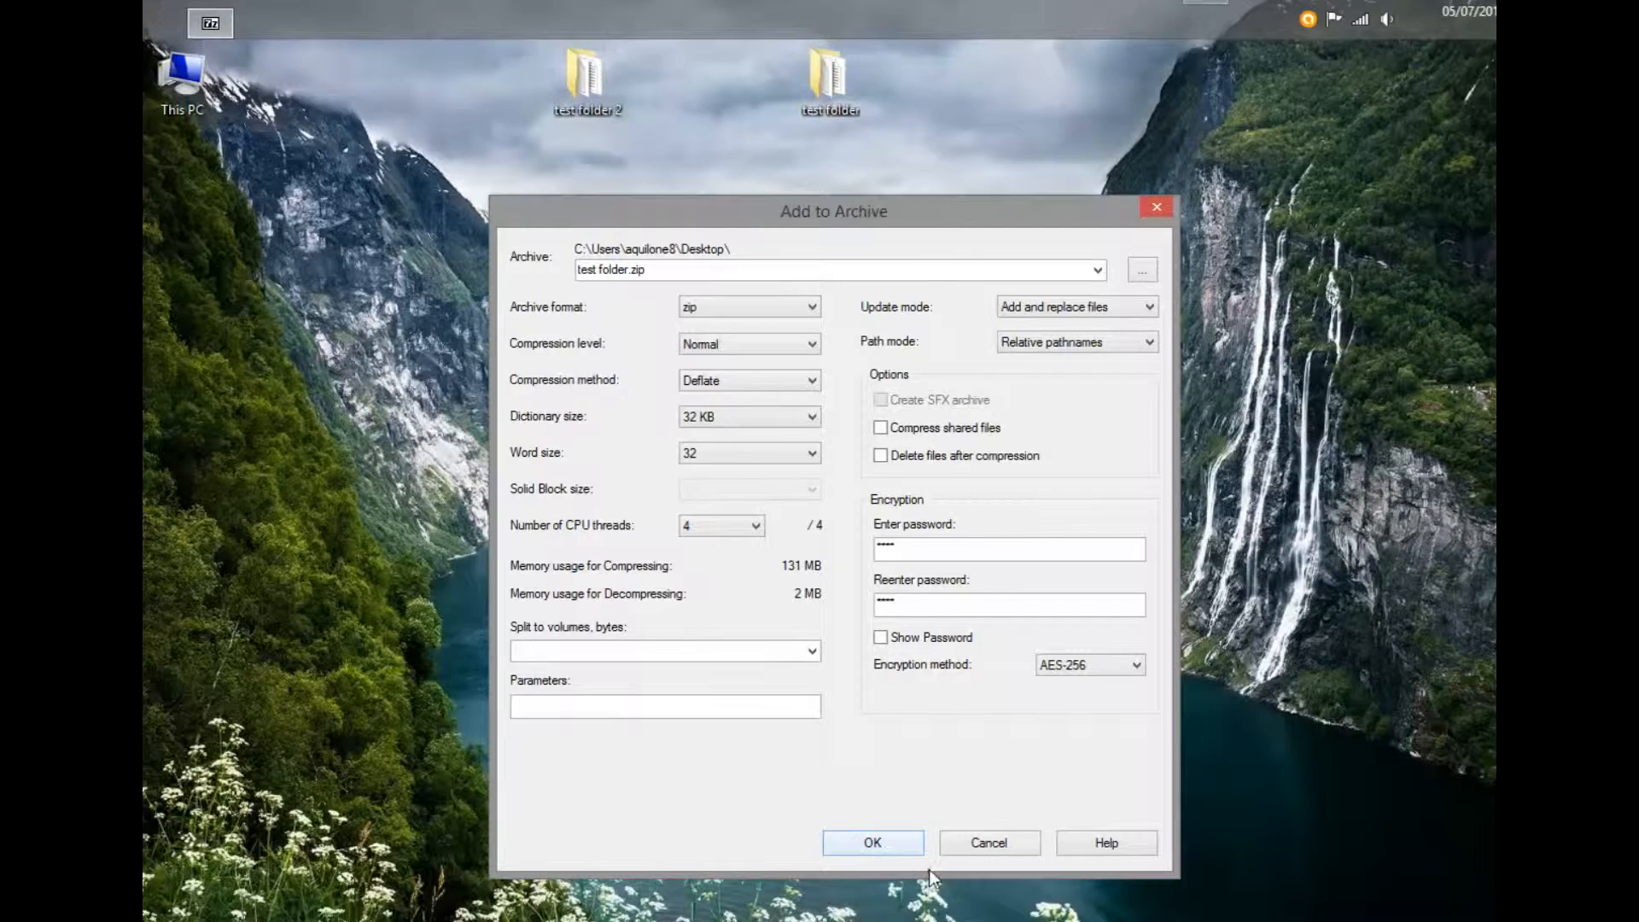
pyautogui.click(874, 843)
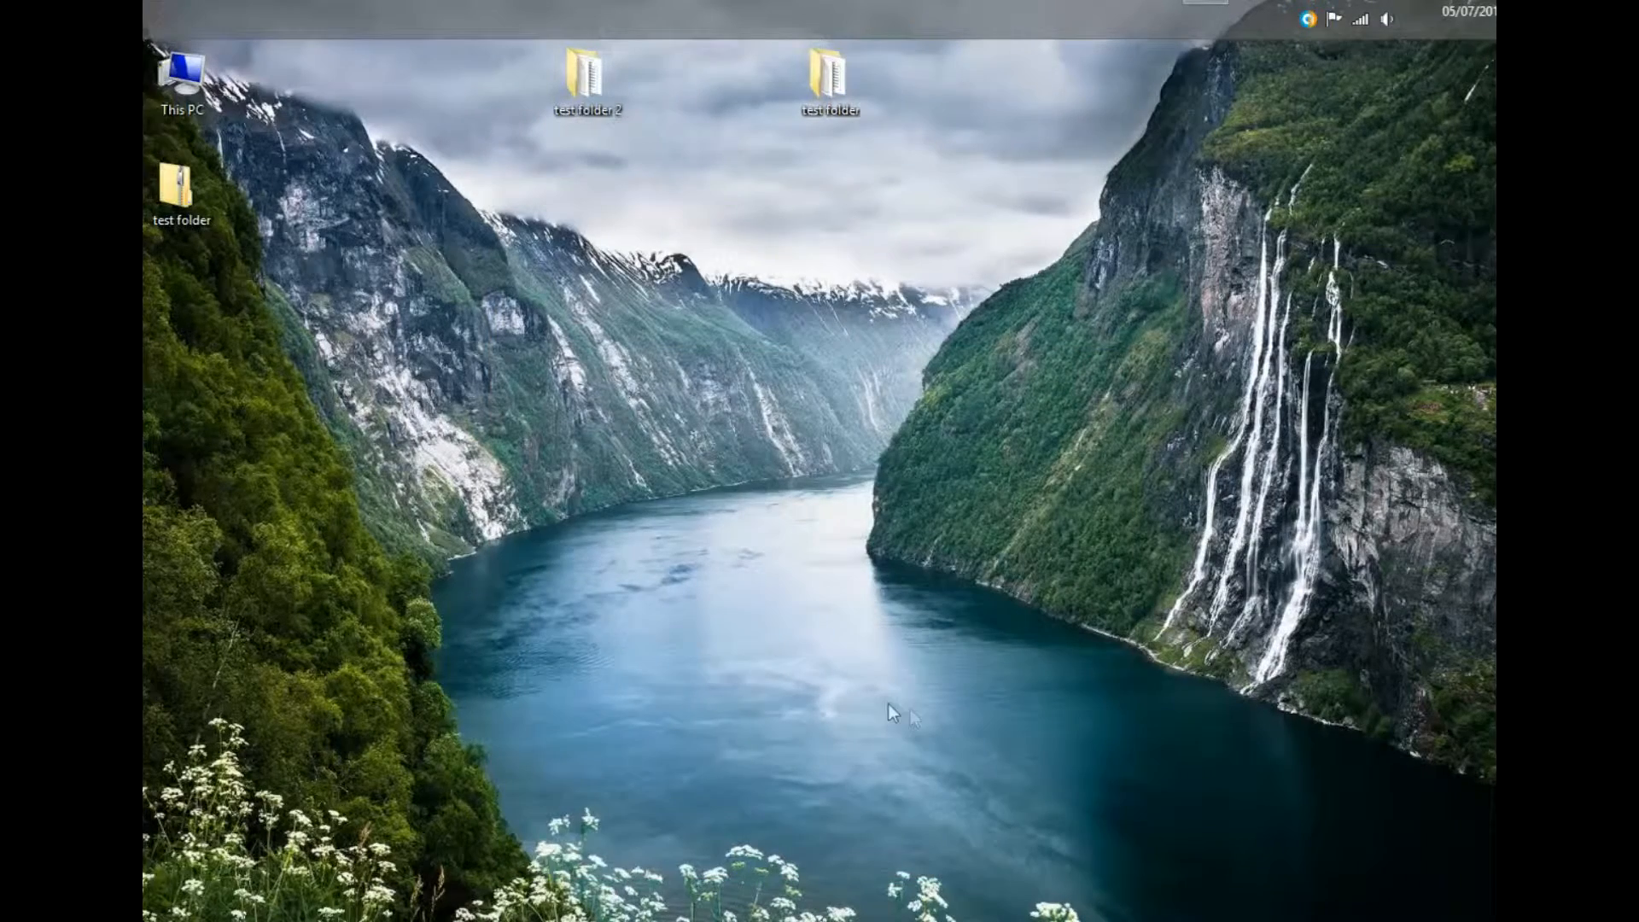
# - Move test folder.zip beside the other folders and open test folder inside it
pyautogui.moveTo(175, 184); pyautogui.dragTo(736, 101)
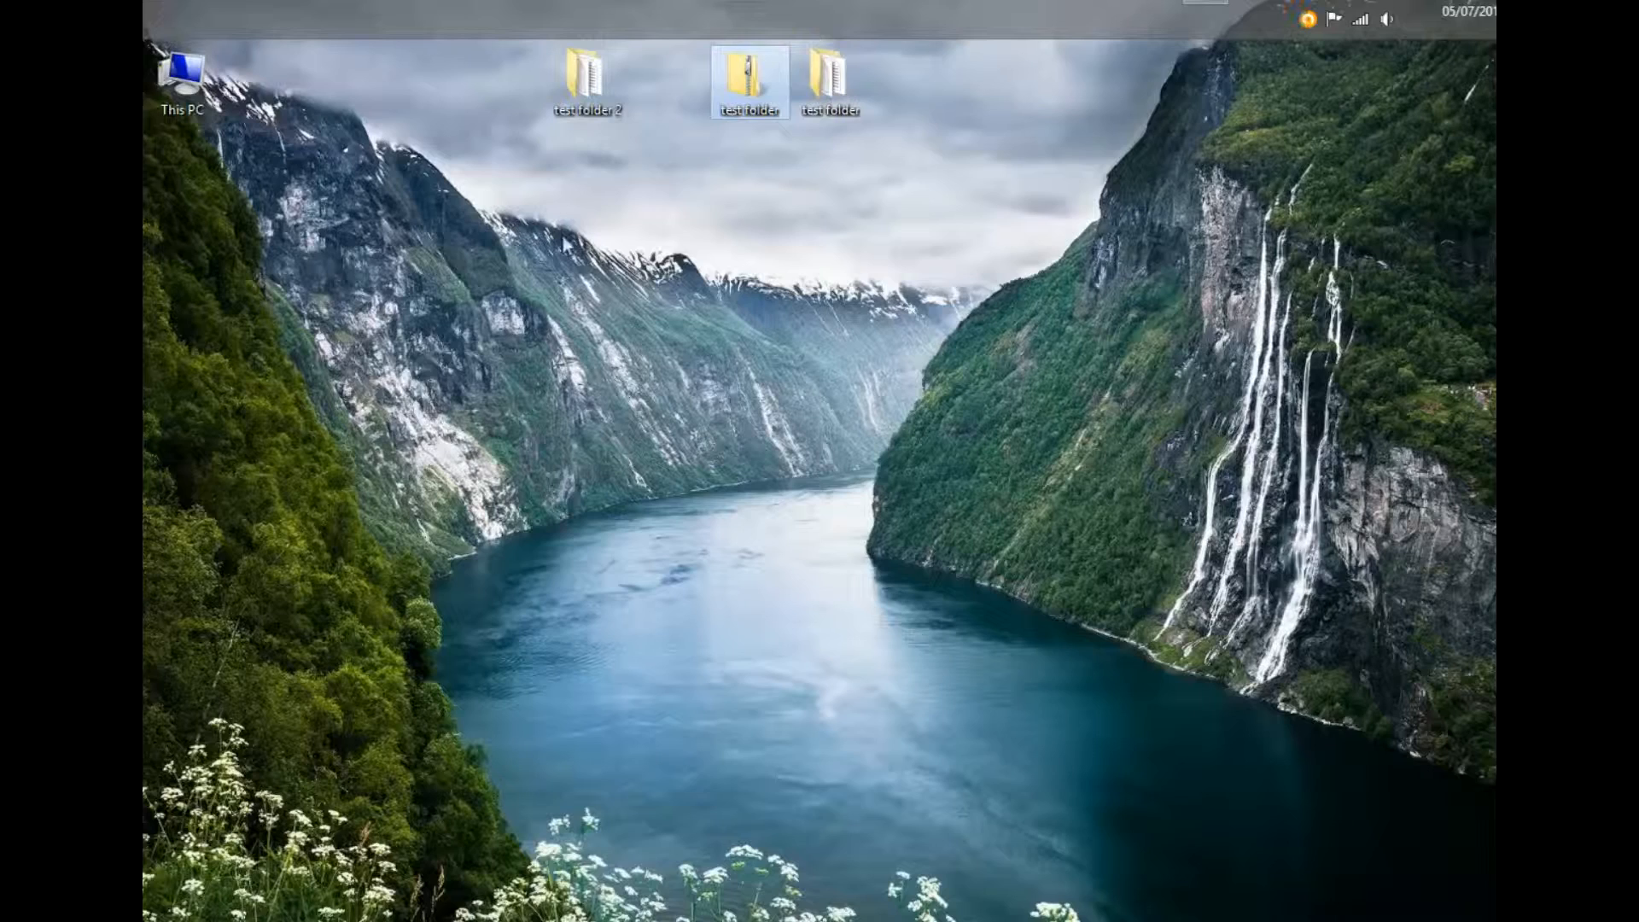
pyautogui.doubleClick(741, 88)
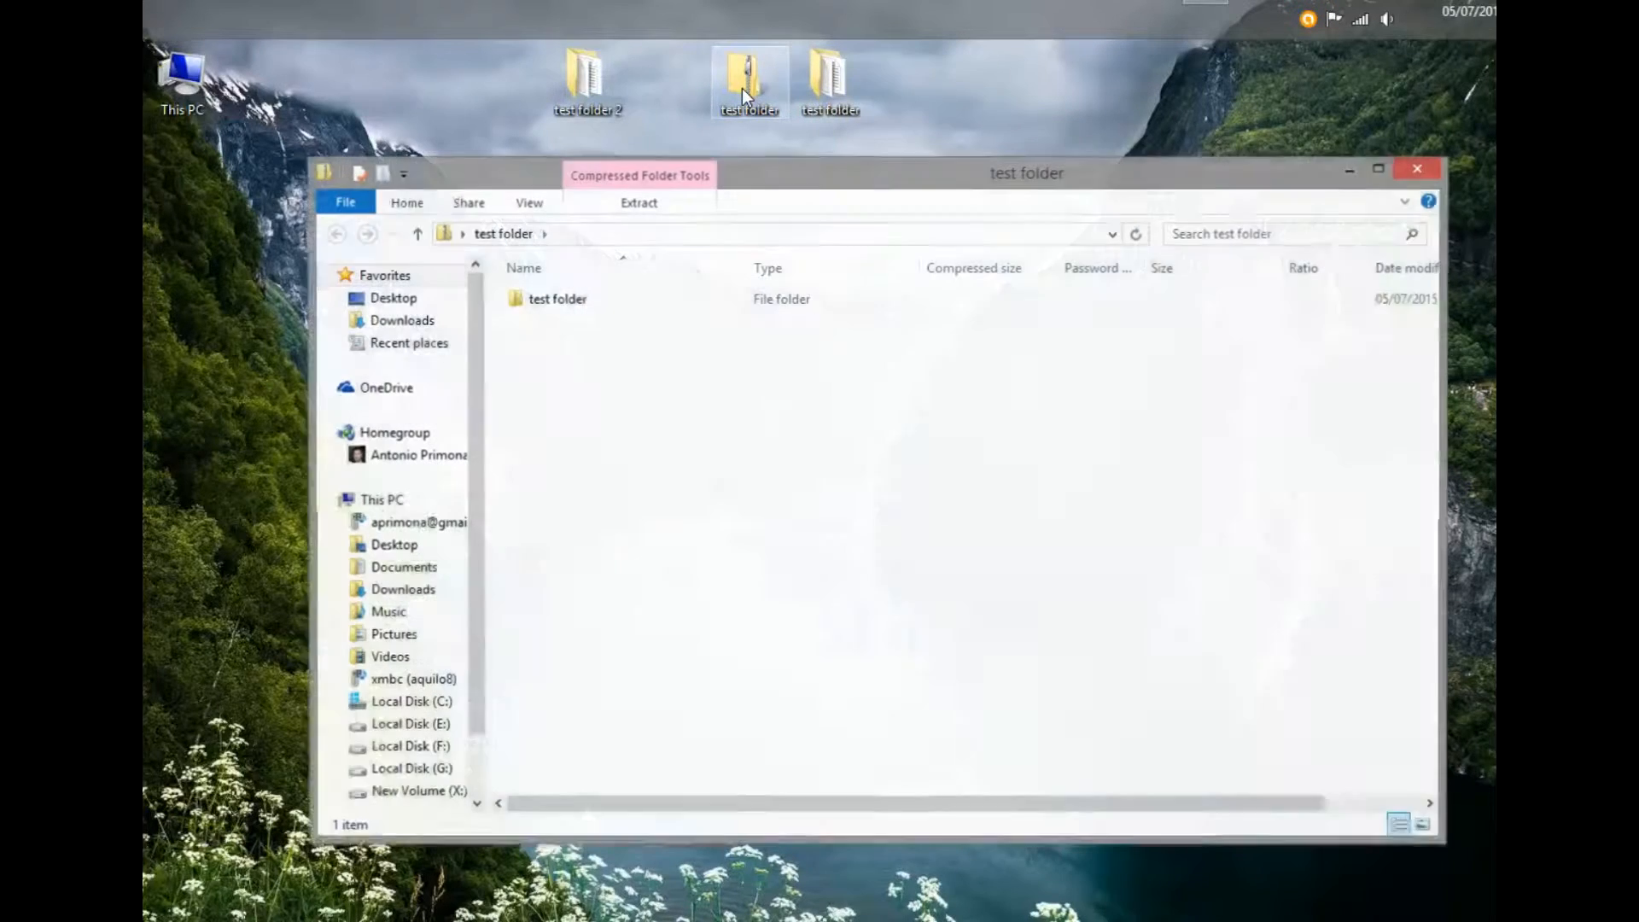
pyautogui.doubleClick(547, 301)
# - Show that files 1, 2 and 3 refuse extraction without a password, then go up
pyautogui.doubleClick(530, 299)
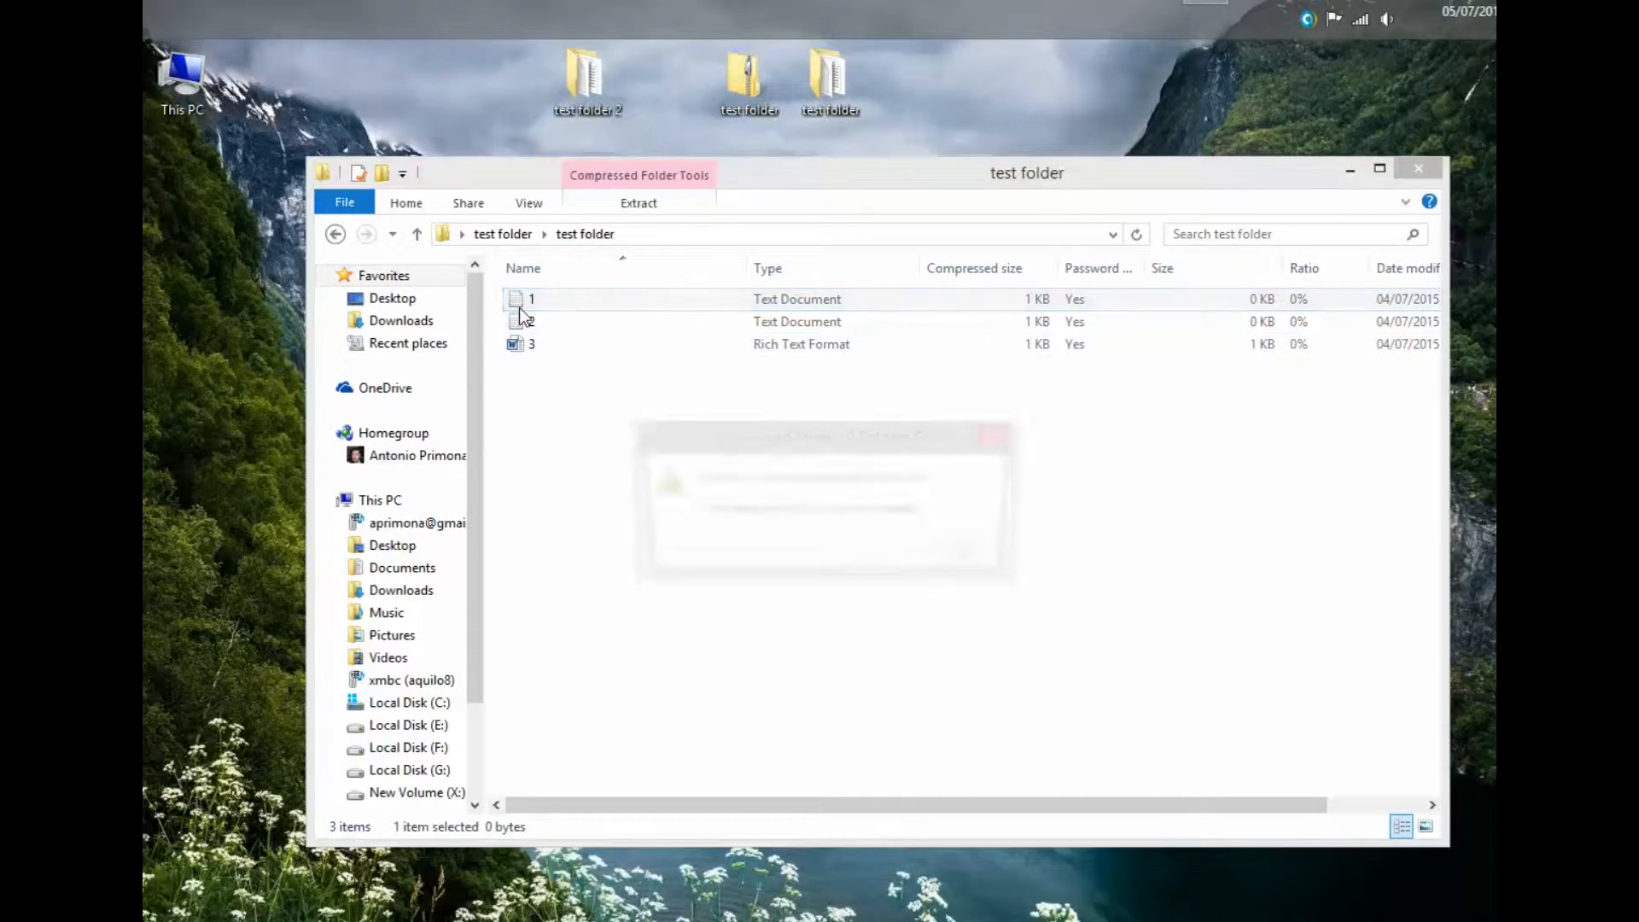
pyautogui.click(965, 555)
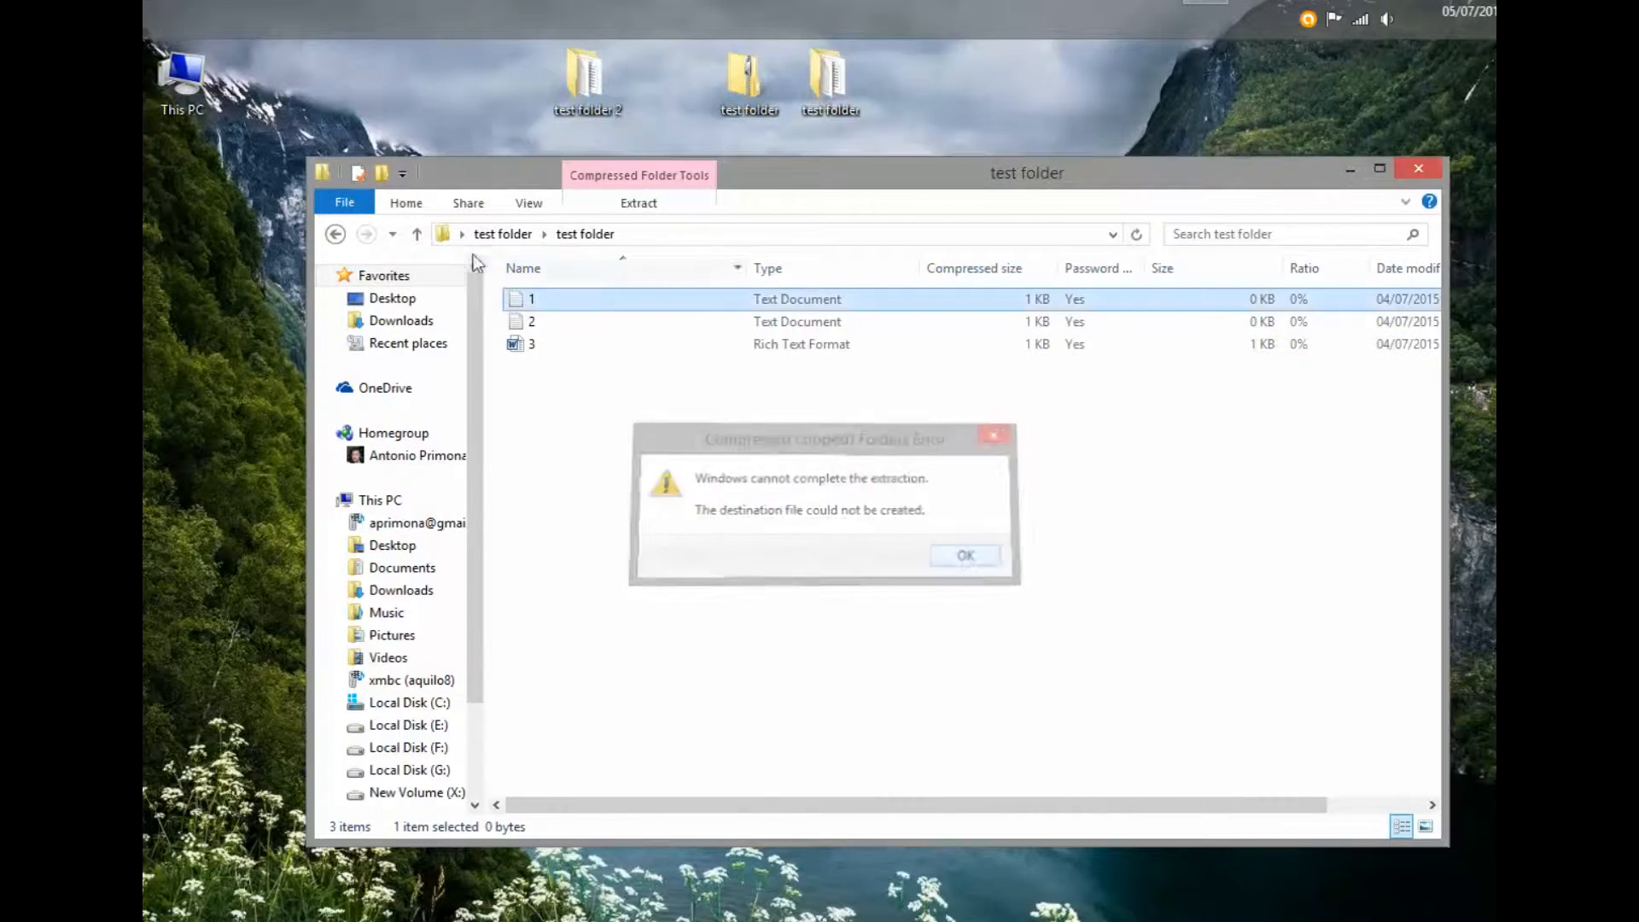
pyautogui.click(581, 322)
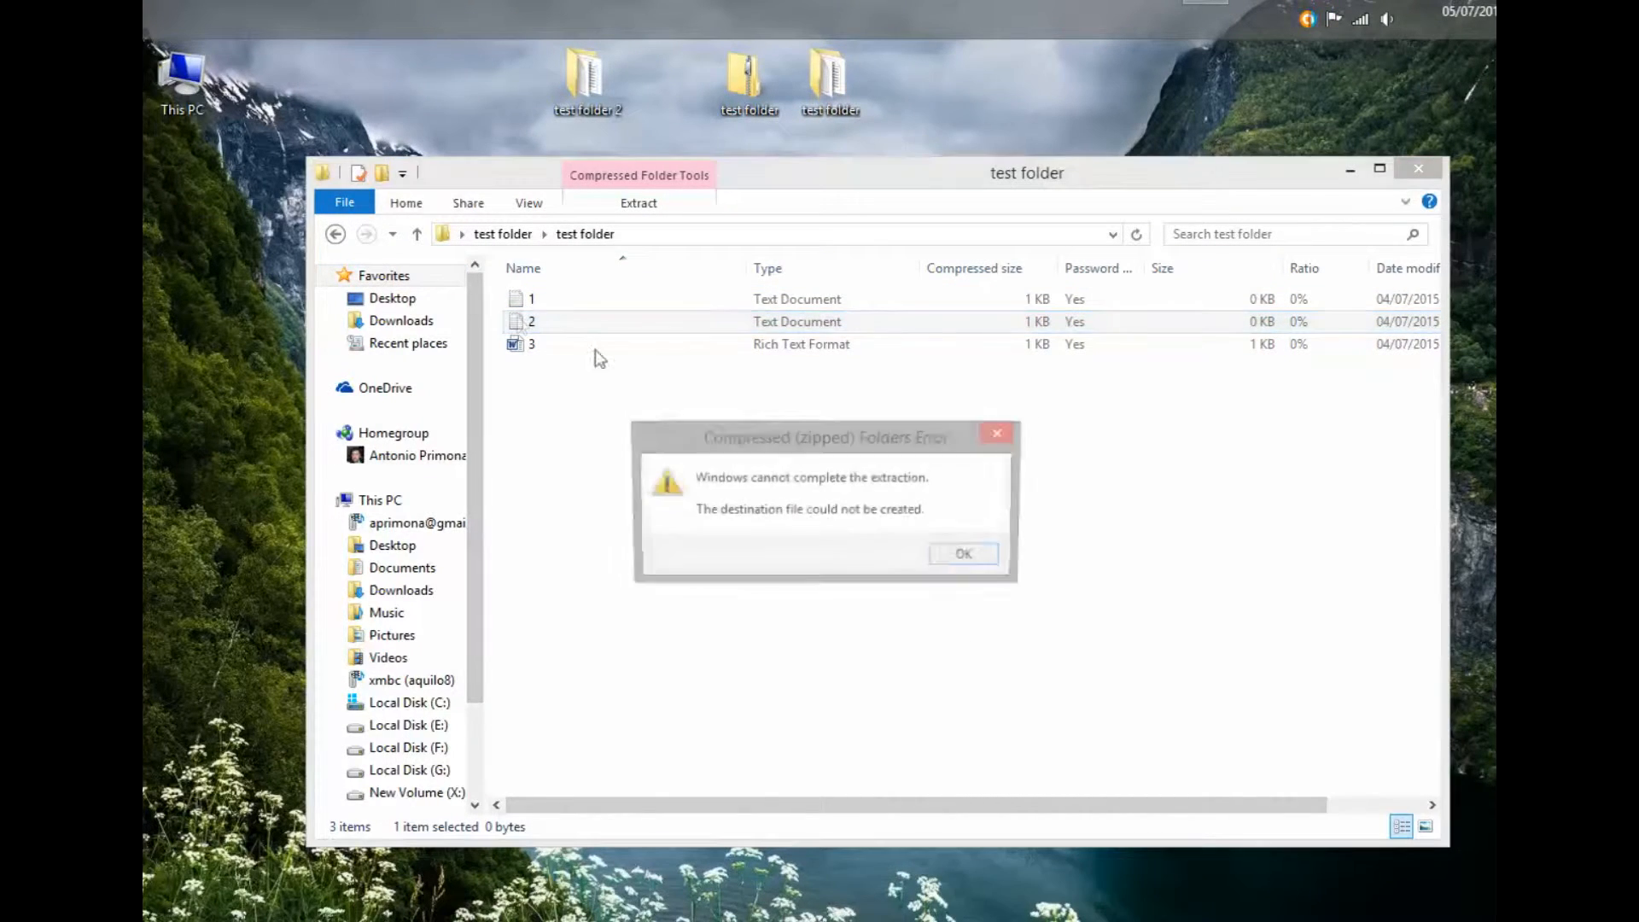
pyautogui.click(968, 556)
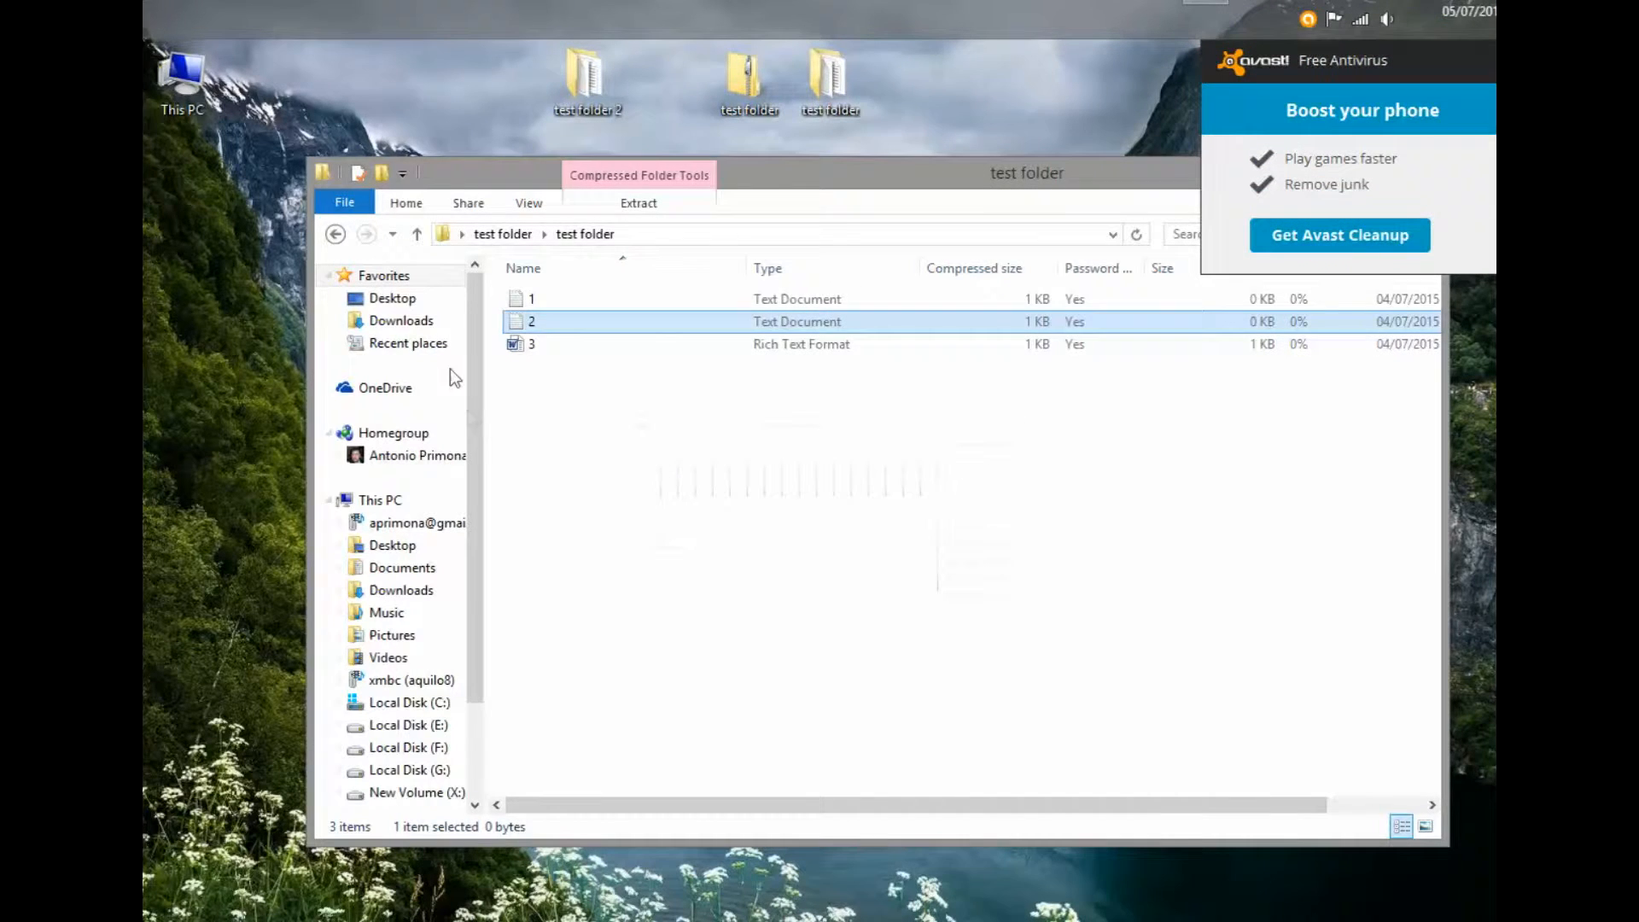
pyautogui.doubleClick(526, 350)
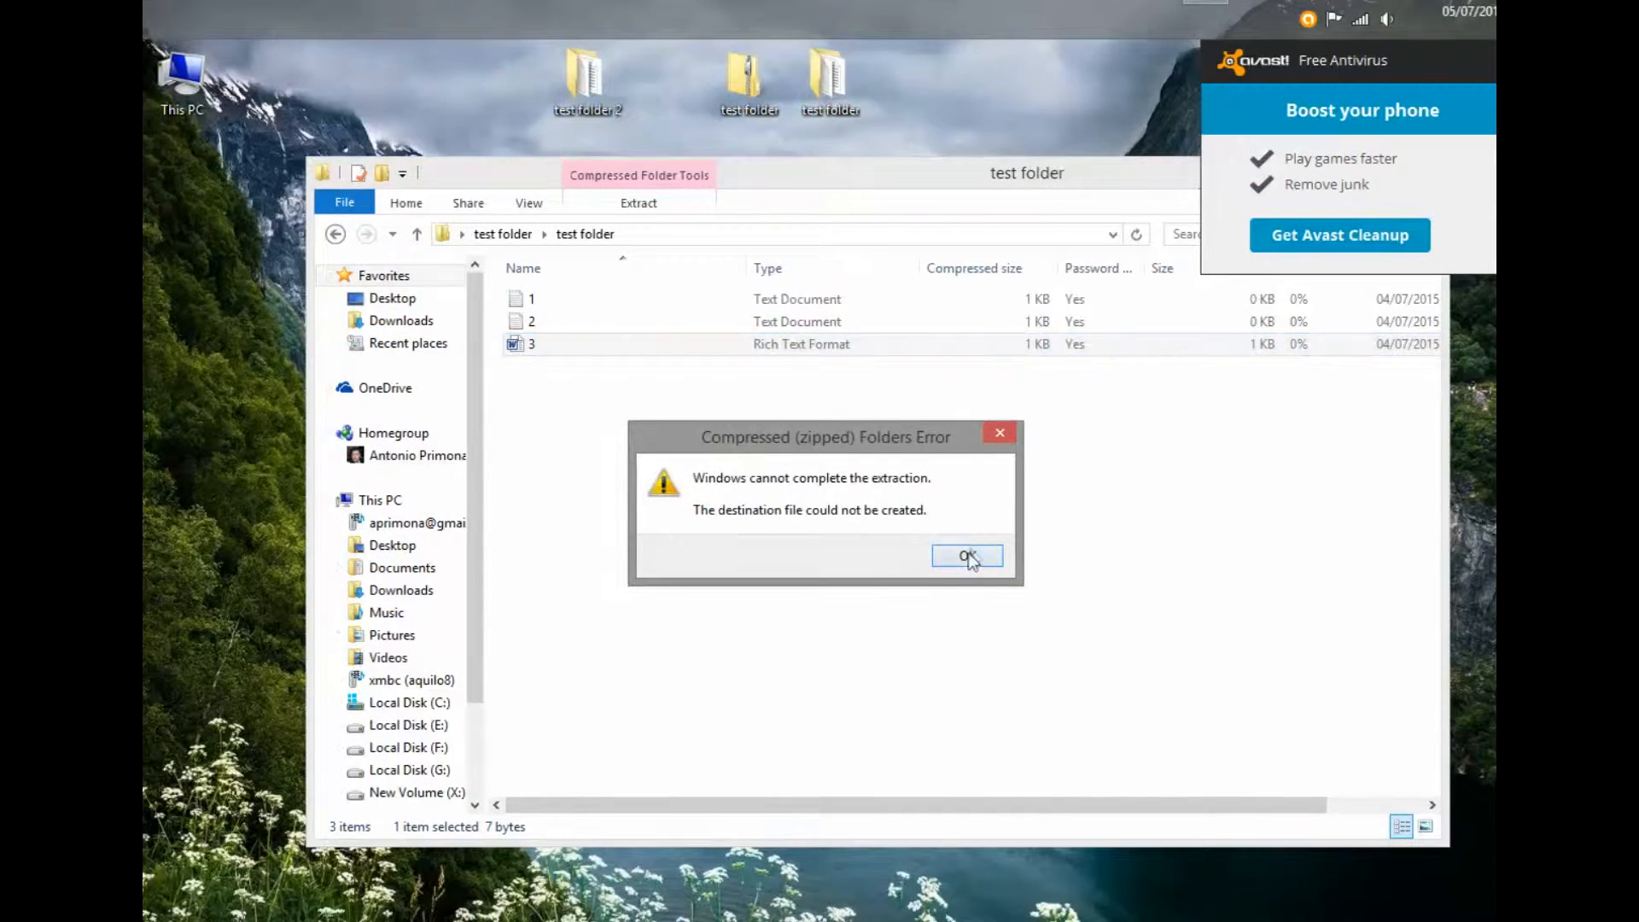
pyautogui.click(968, 556)
pyautogui.click(417, 234)
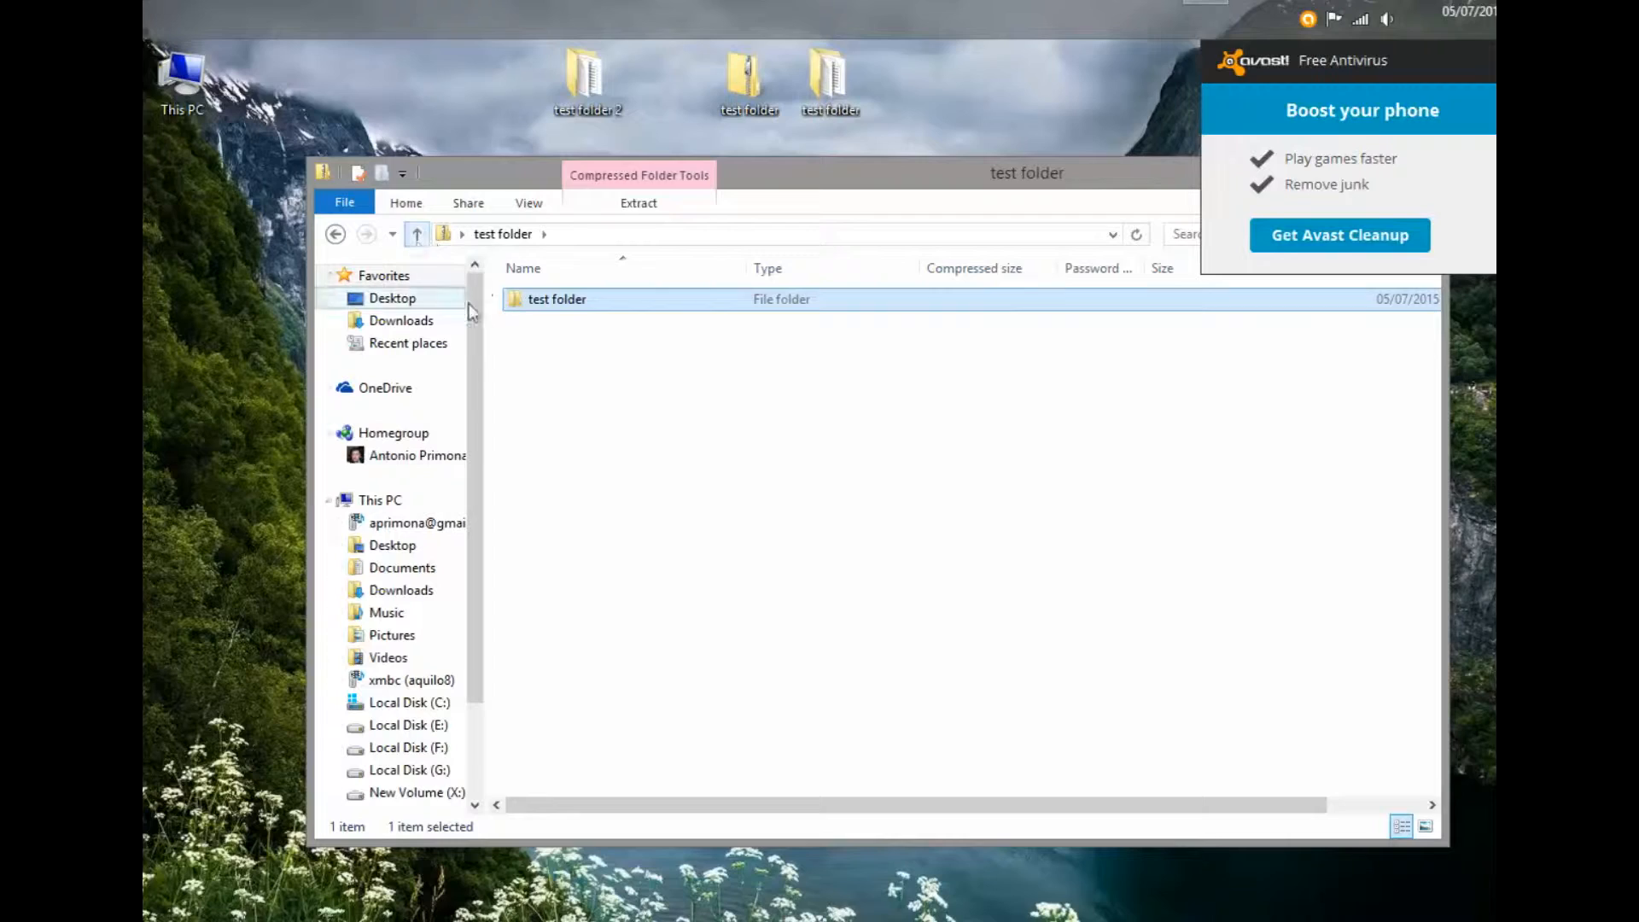
# - Minimize Explorer and open test folder.zip with 7-Zip's Open archive
pyautogui.click(425, 233)
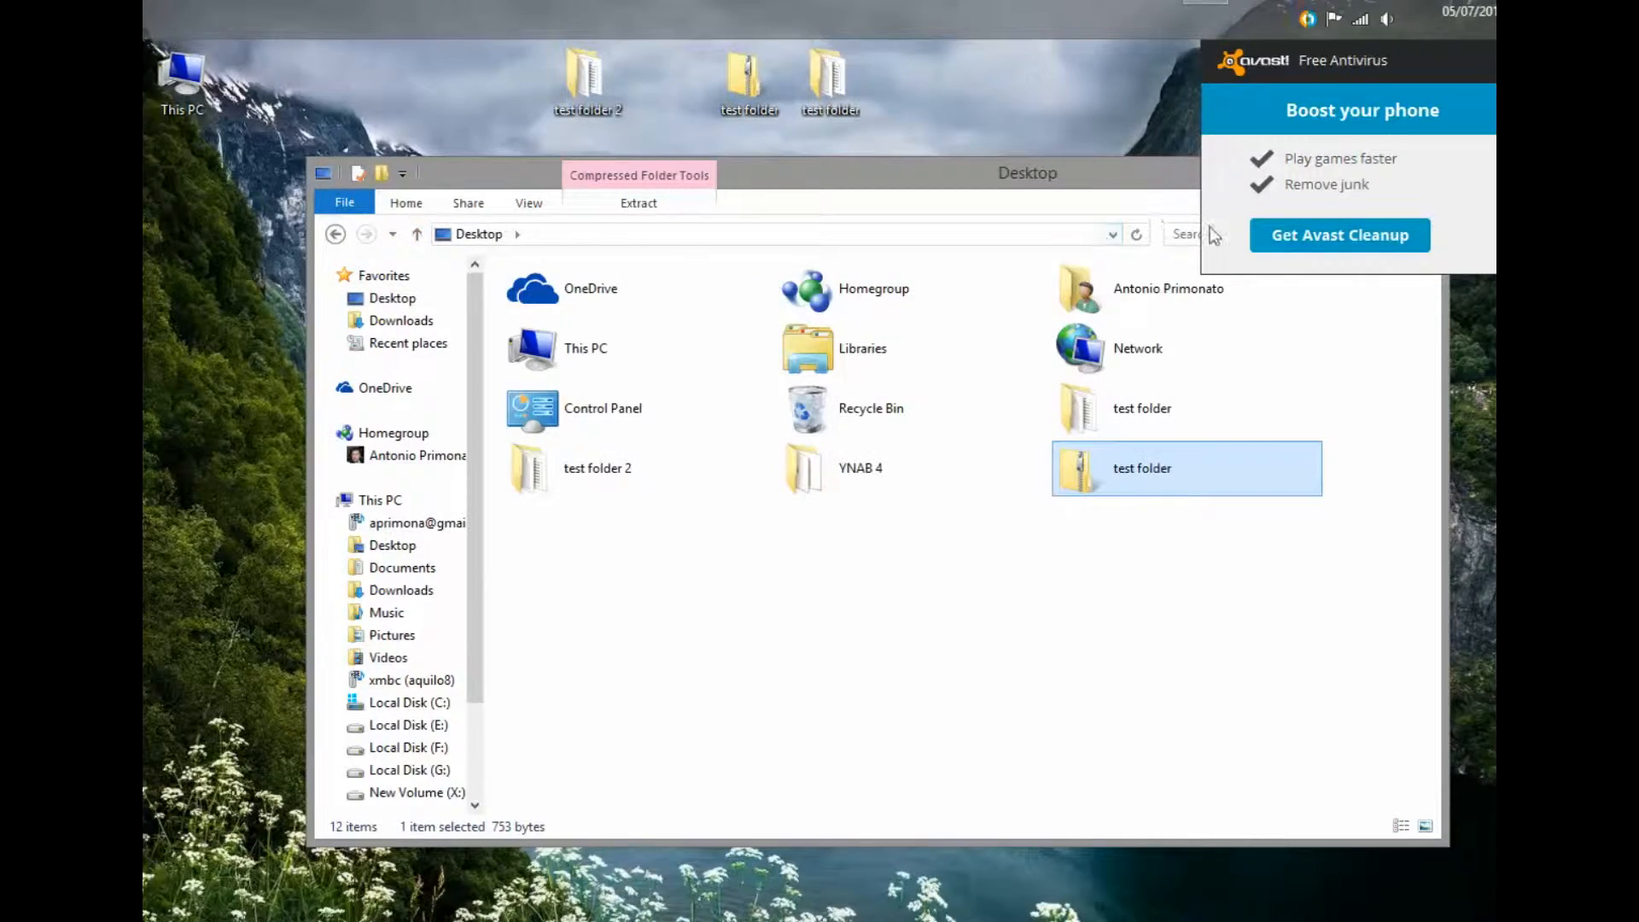
pyautogui.moveTo(1133, 197); pyautogui.dragTo(1067, 295)
pyautogui.click(639, 29)
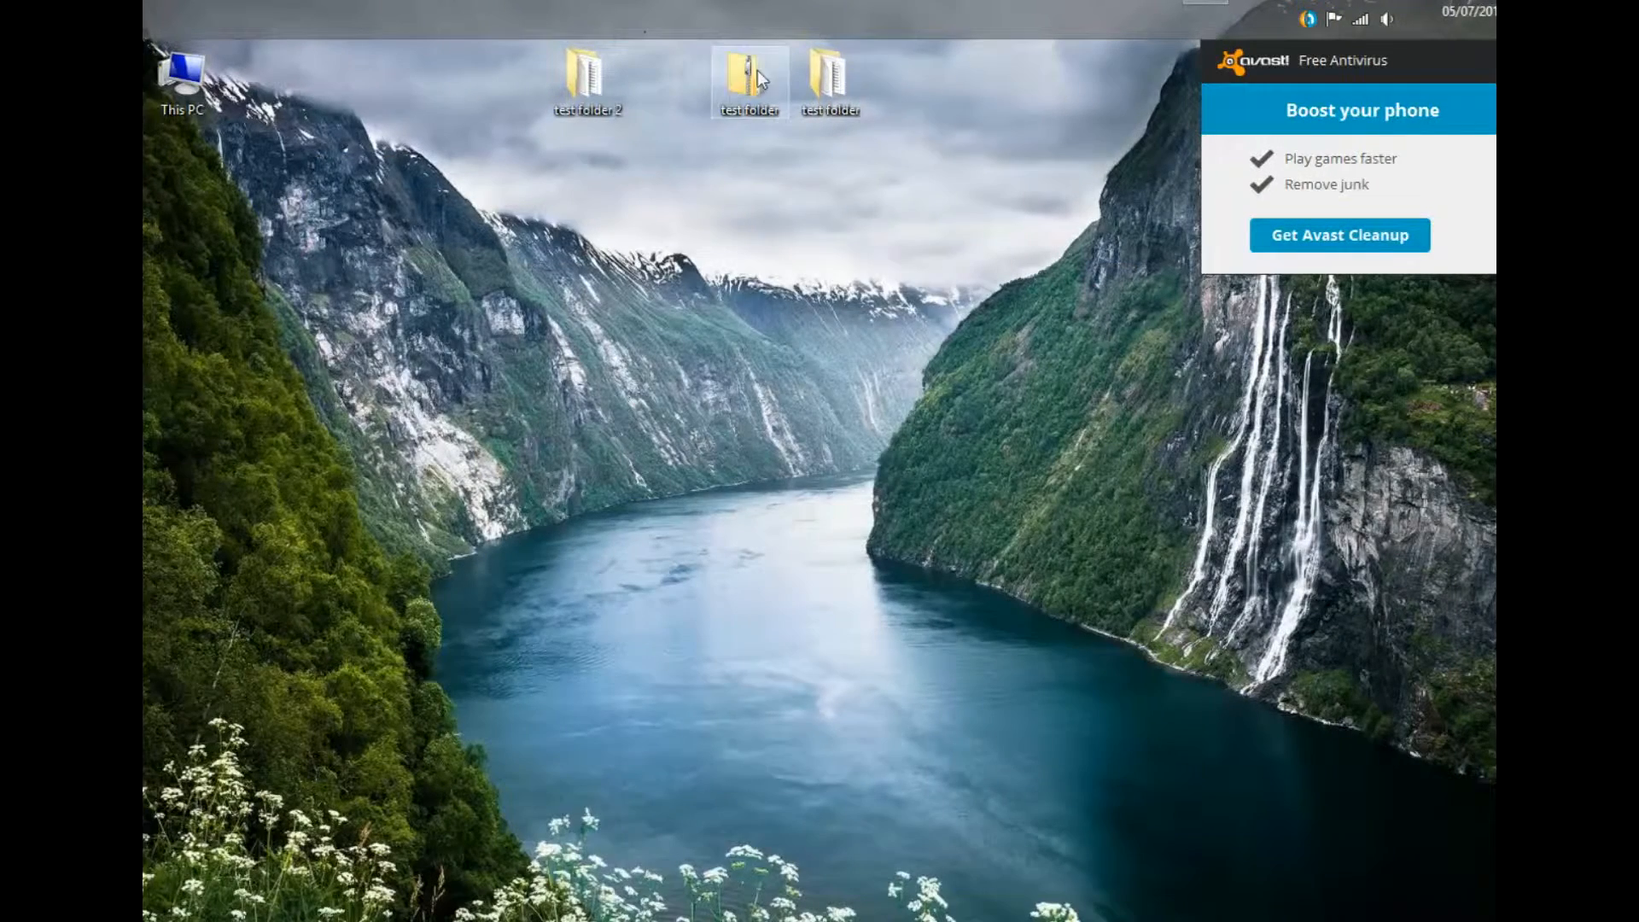
pyautogui.rightClick(734, 83)
pyautogui.moveTo(880, 152)
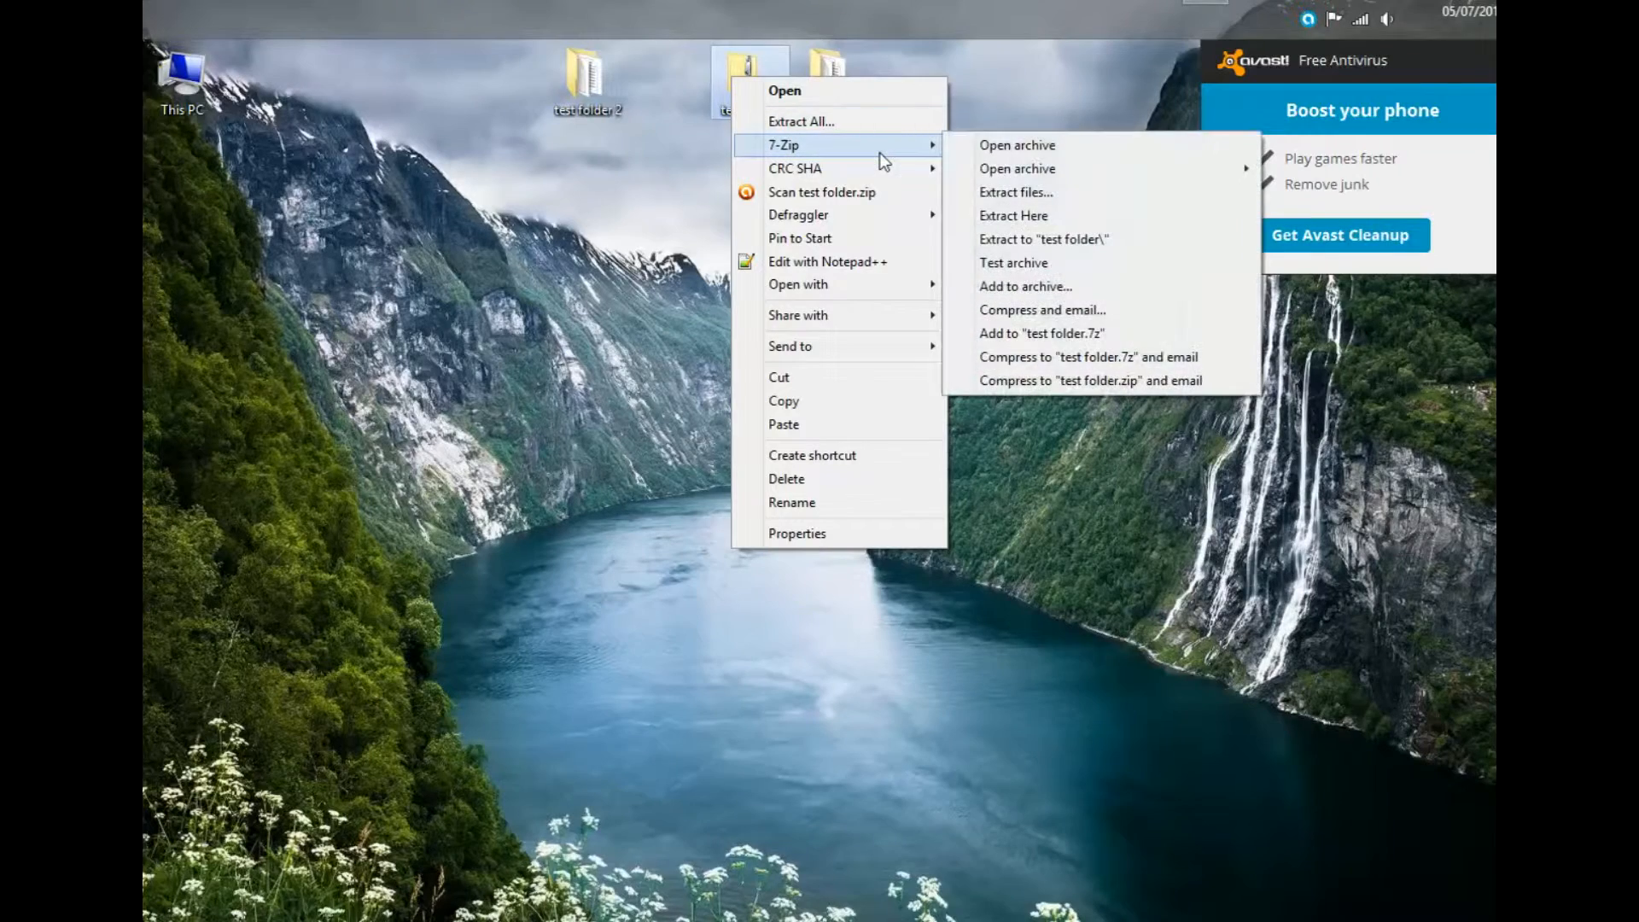
pyautogui.click(1046, 147)
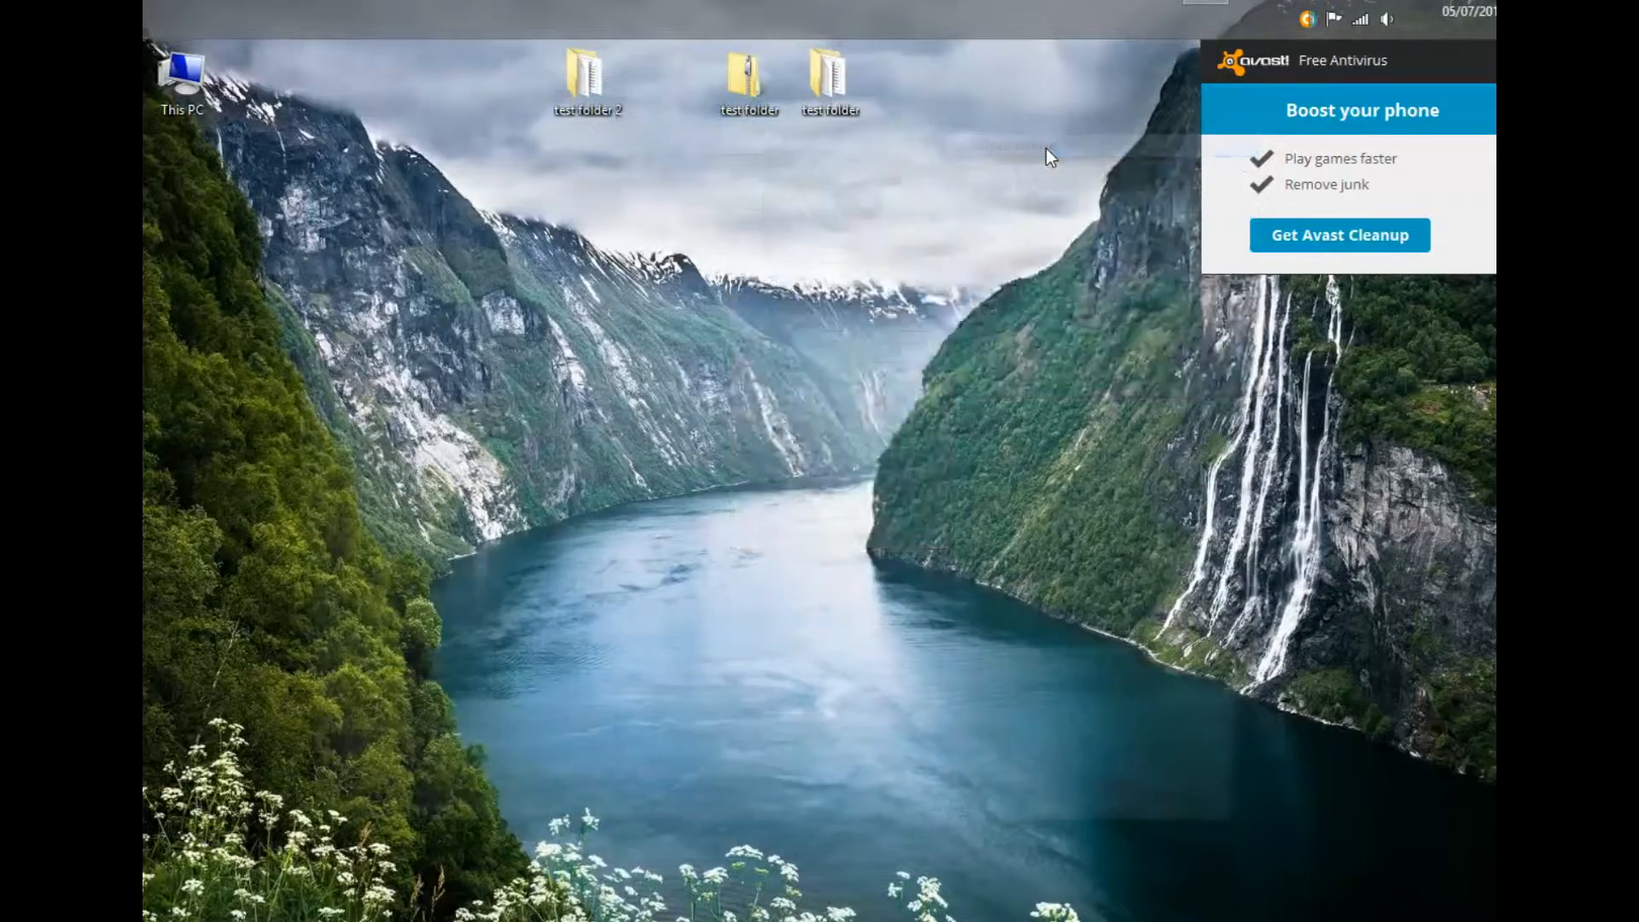
# - Open 1.txt from test folder after entering the archive password, then close Notepad
pyautogui.doubleClick(299, 328)
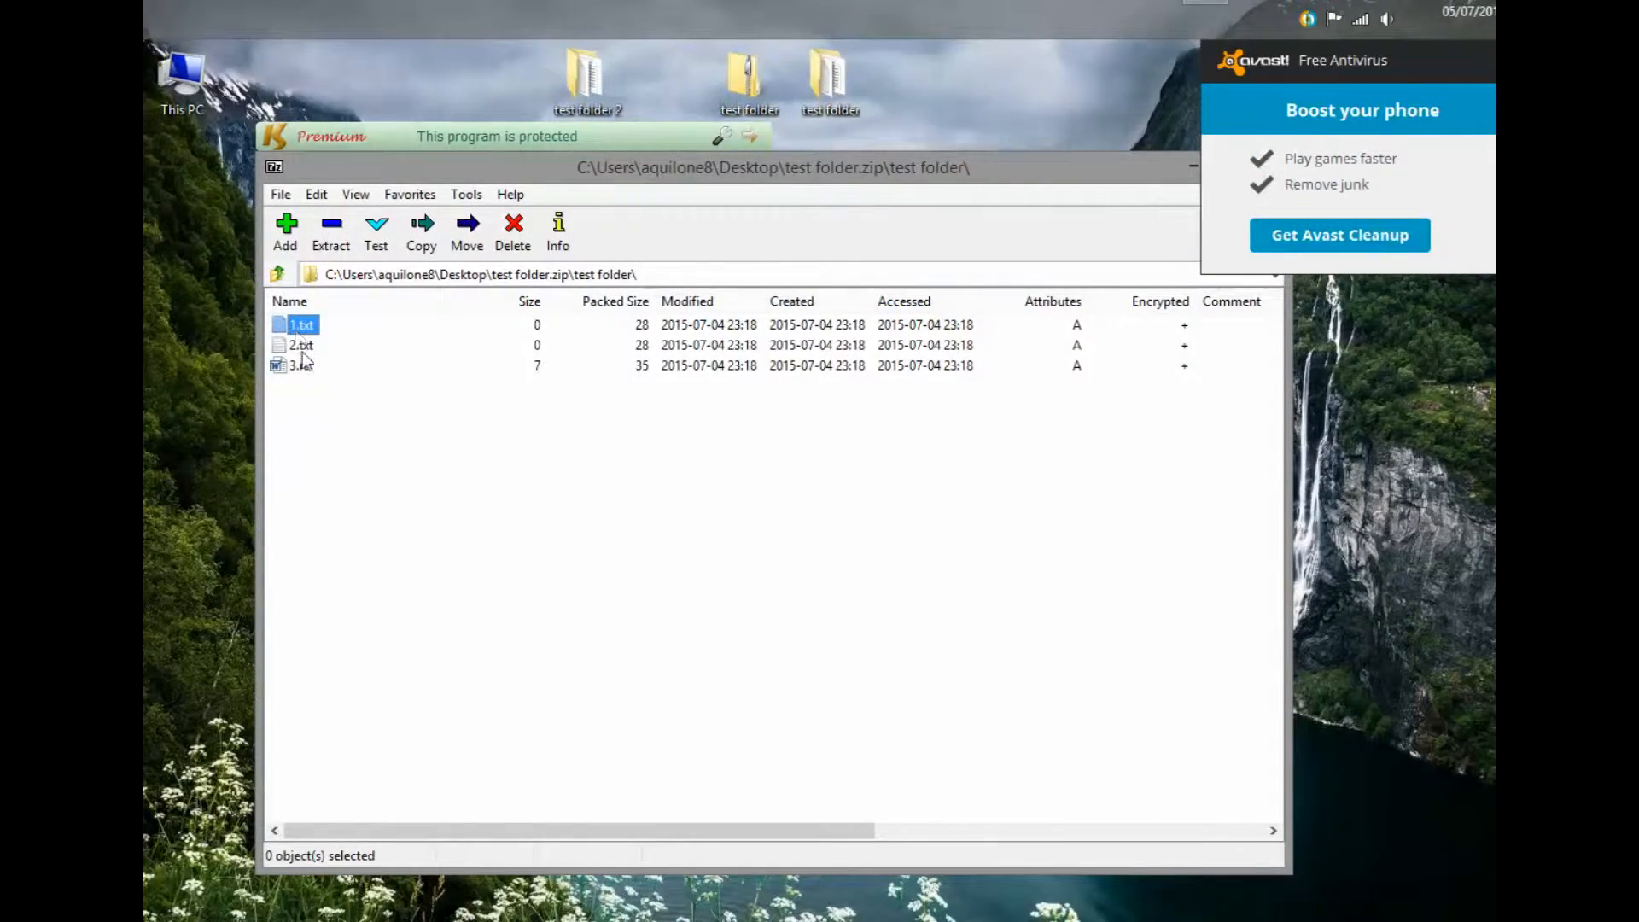
pyautogui.doubleClick(298, 328)
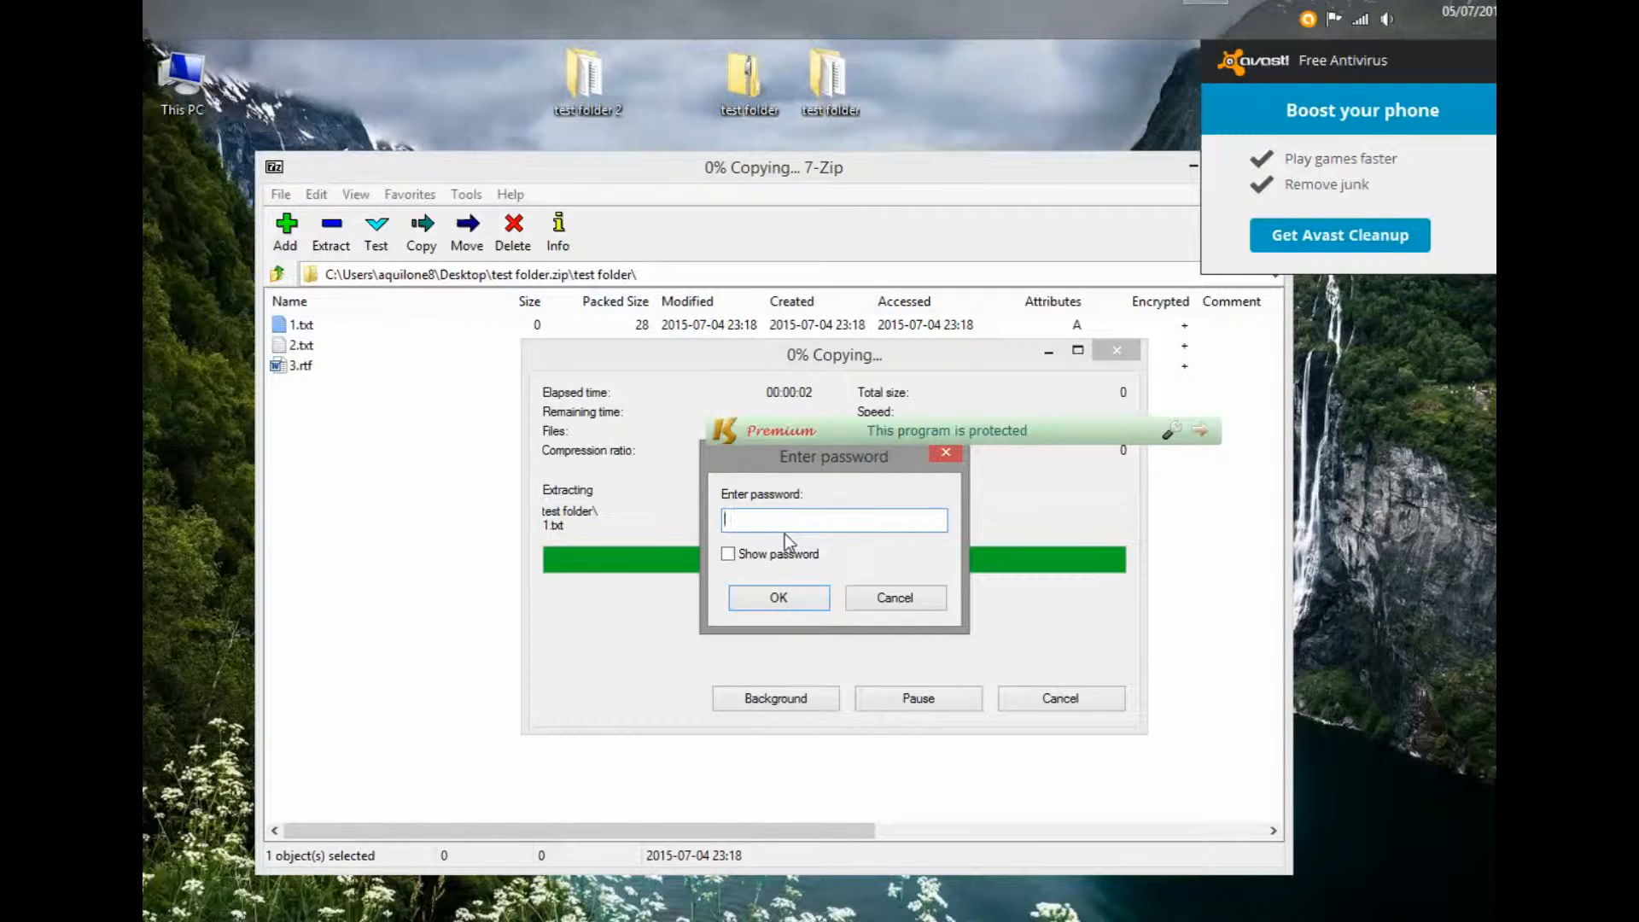
pyautogui.write('1234')
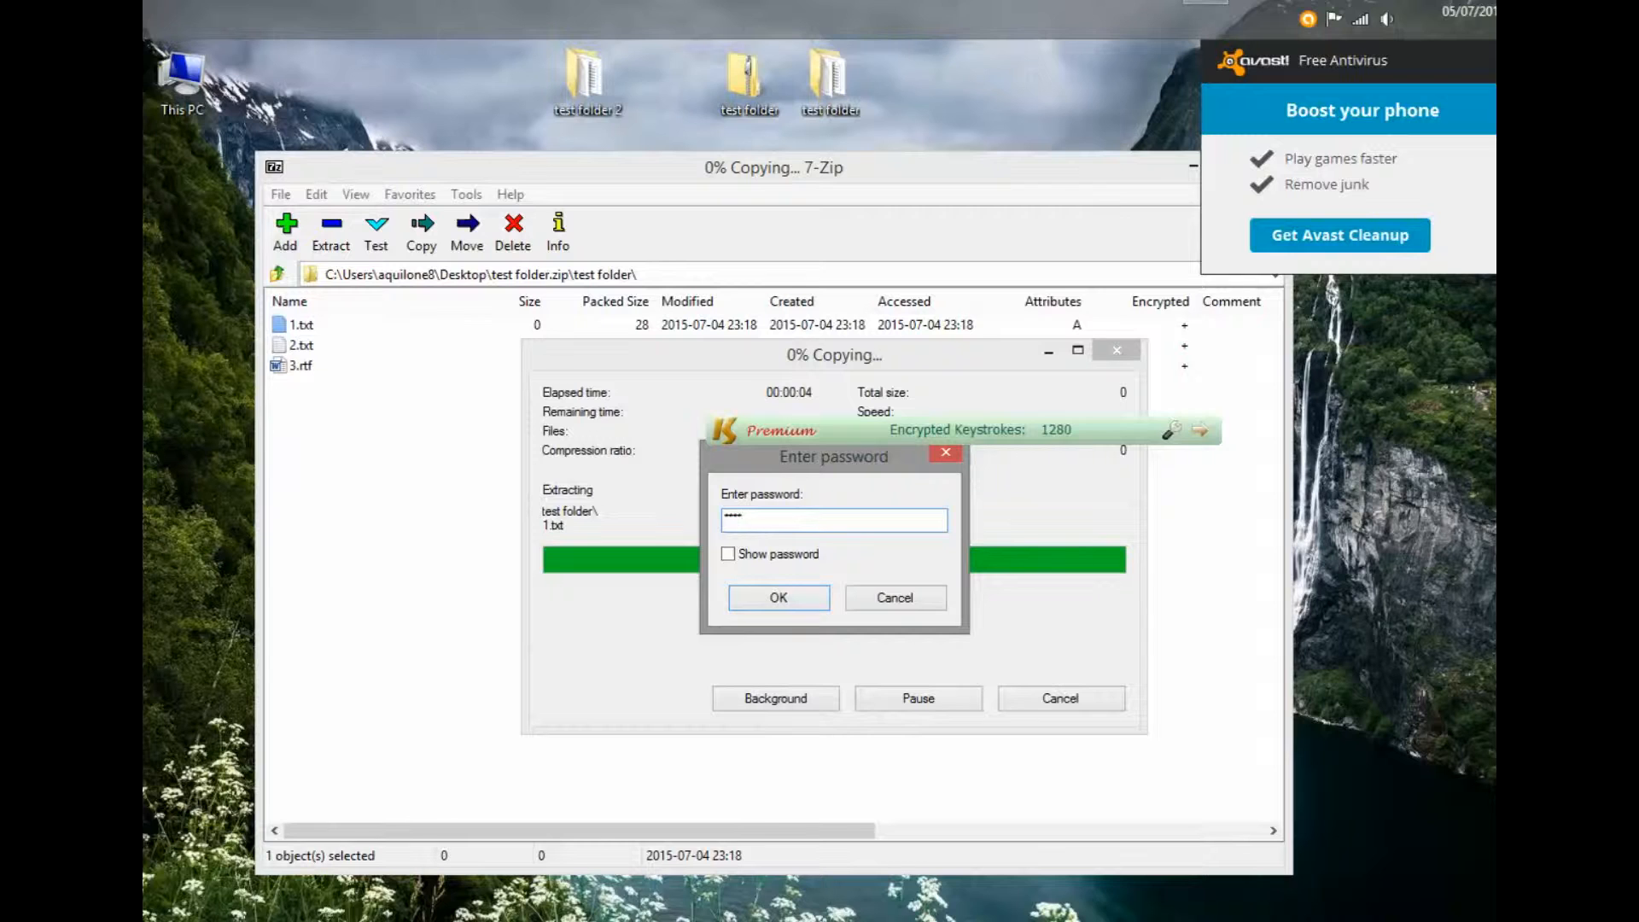
pyautogui.click(780, 564)
pyautogui.click(781, 566)
pyautogui.click(807, 606)
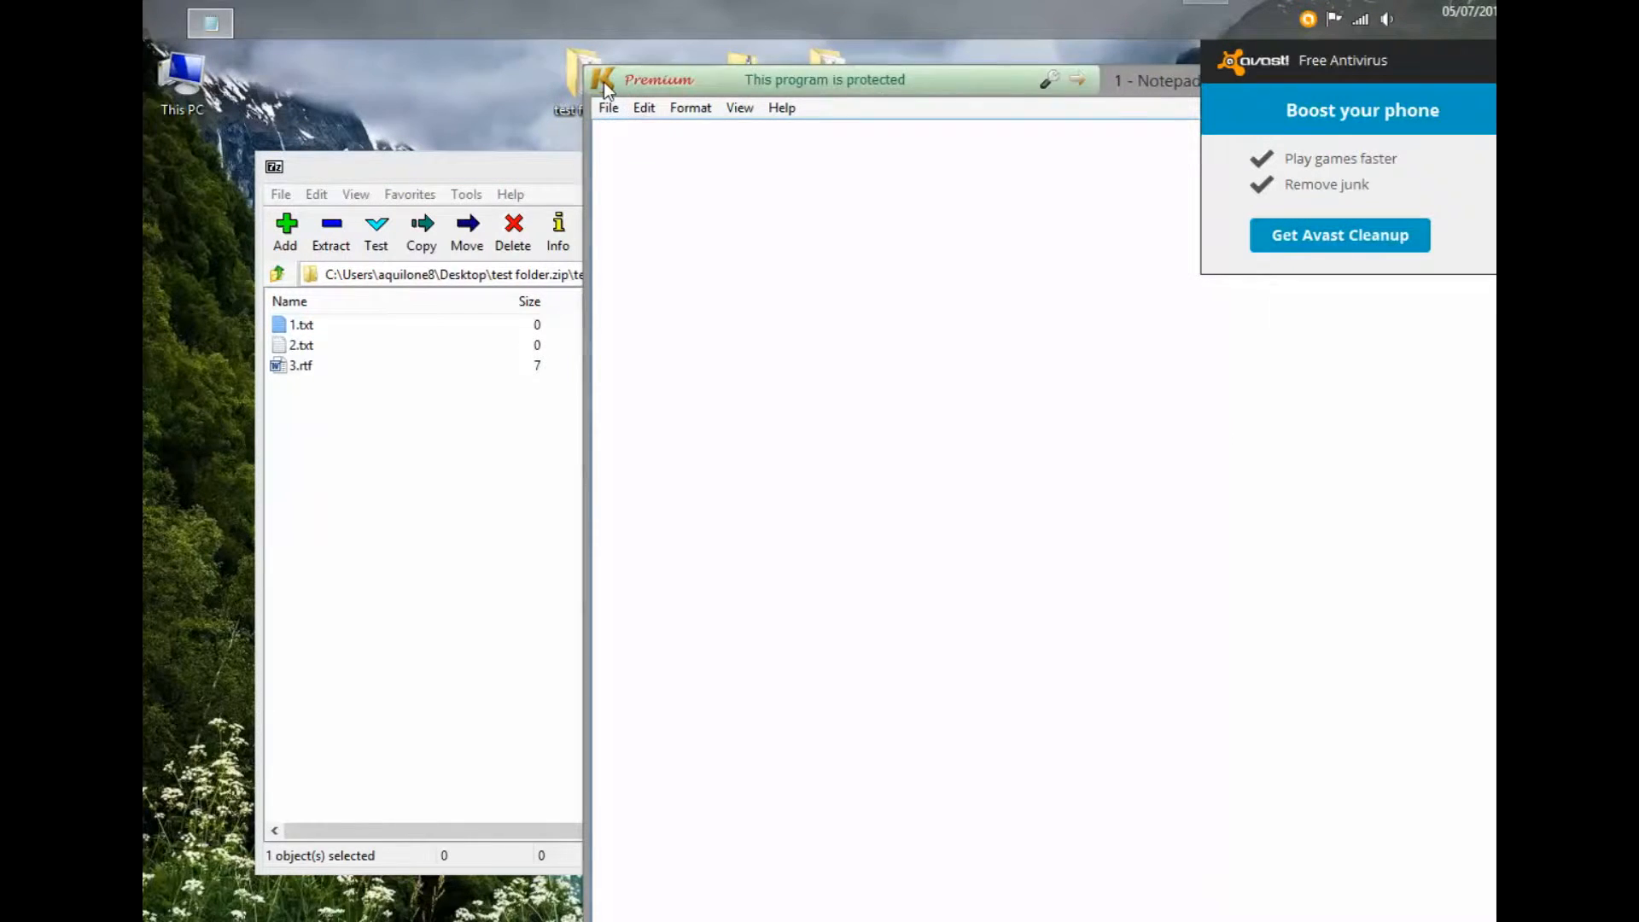
pyautogui.doubleClick(603, 81)
pyautogui.click(524, 736)
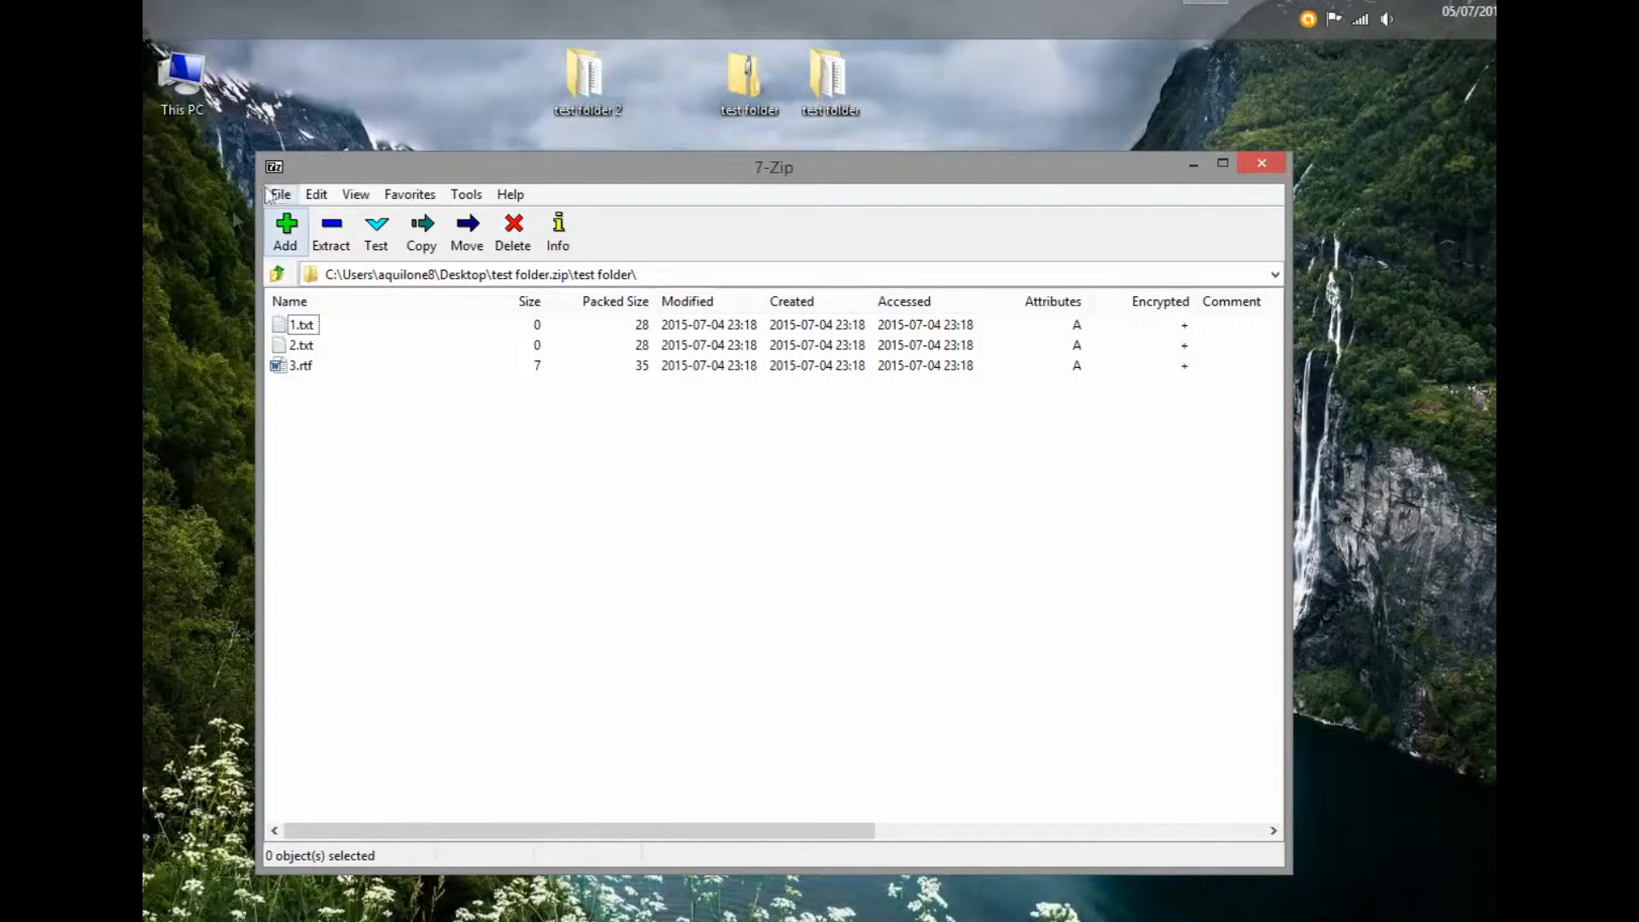
# - Close the 7-Zip File Manager and check the files in test folder 2
pyautogui.click(1260, 166)
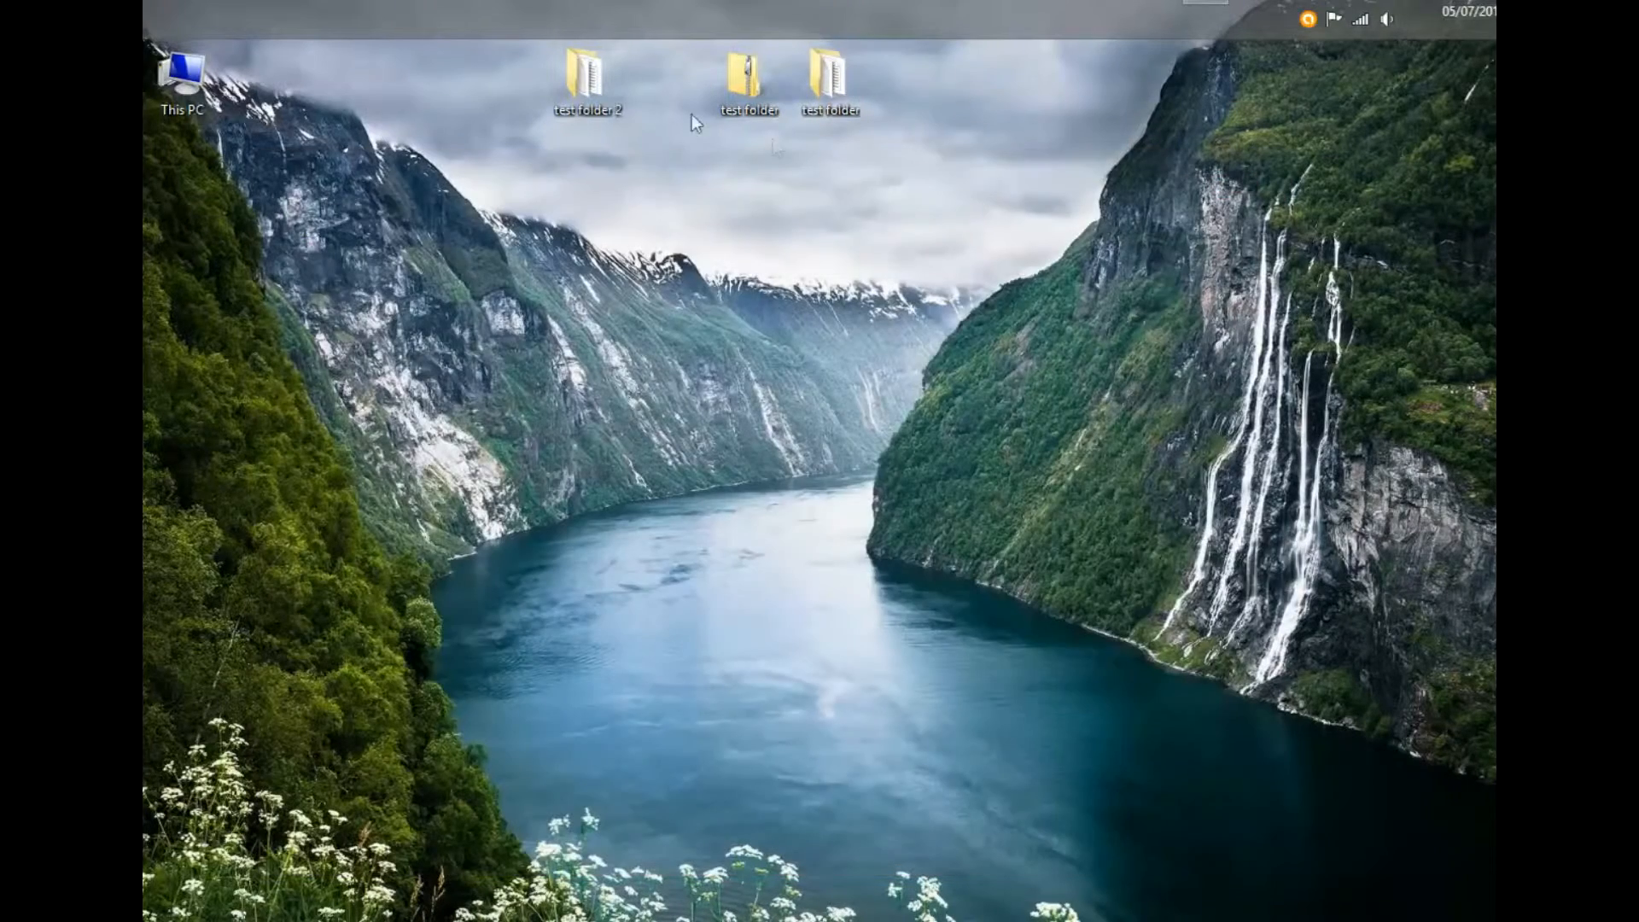
pyautogui.doubleClick(582, 83)
pyautogui.click(1267, 285)
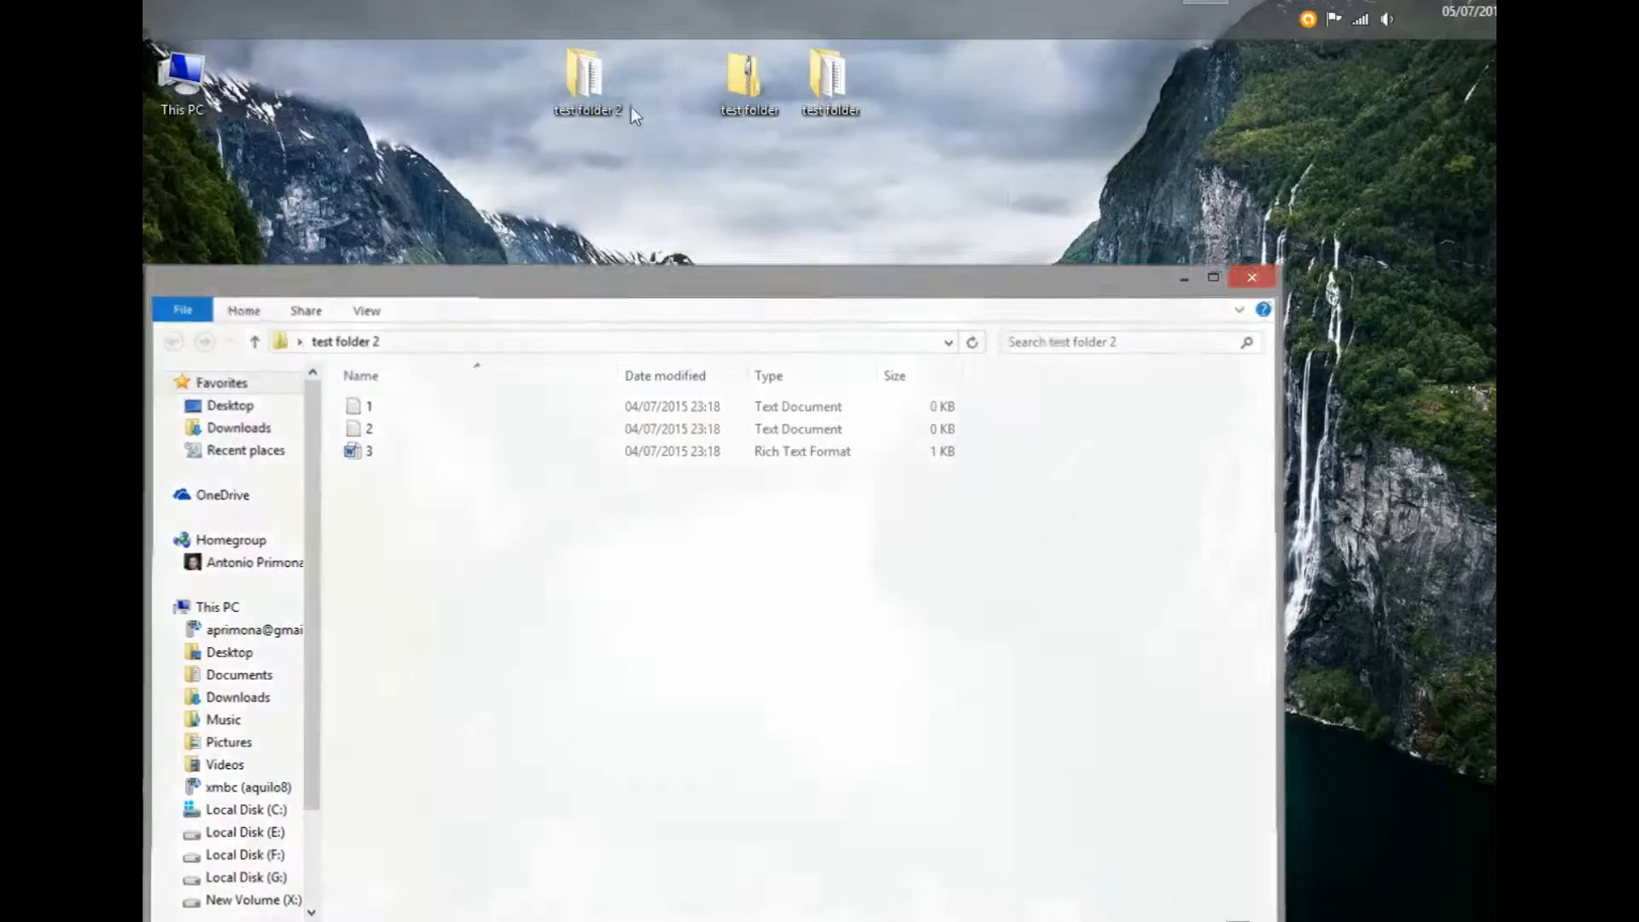
# - Compress test folder 2 into test folder 2.7z and place it below the folder
pyautogui.rightClick(607, 95)
pyautogui.moveTo(841, 156)
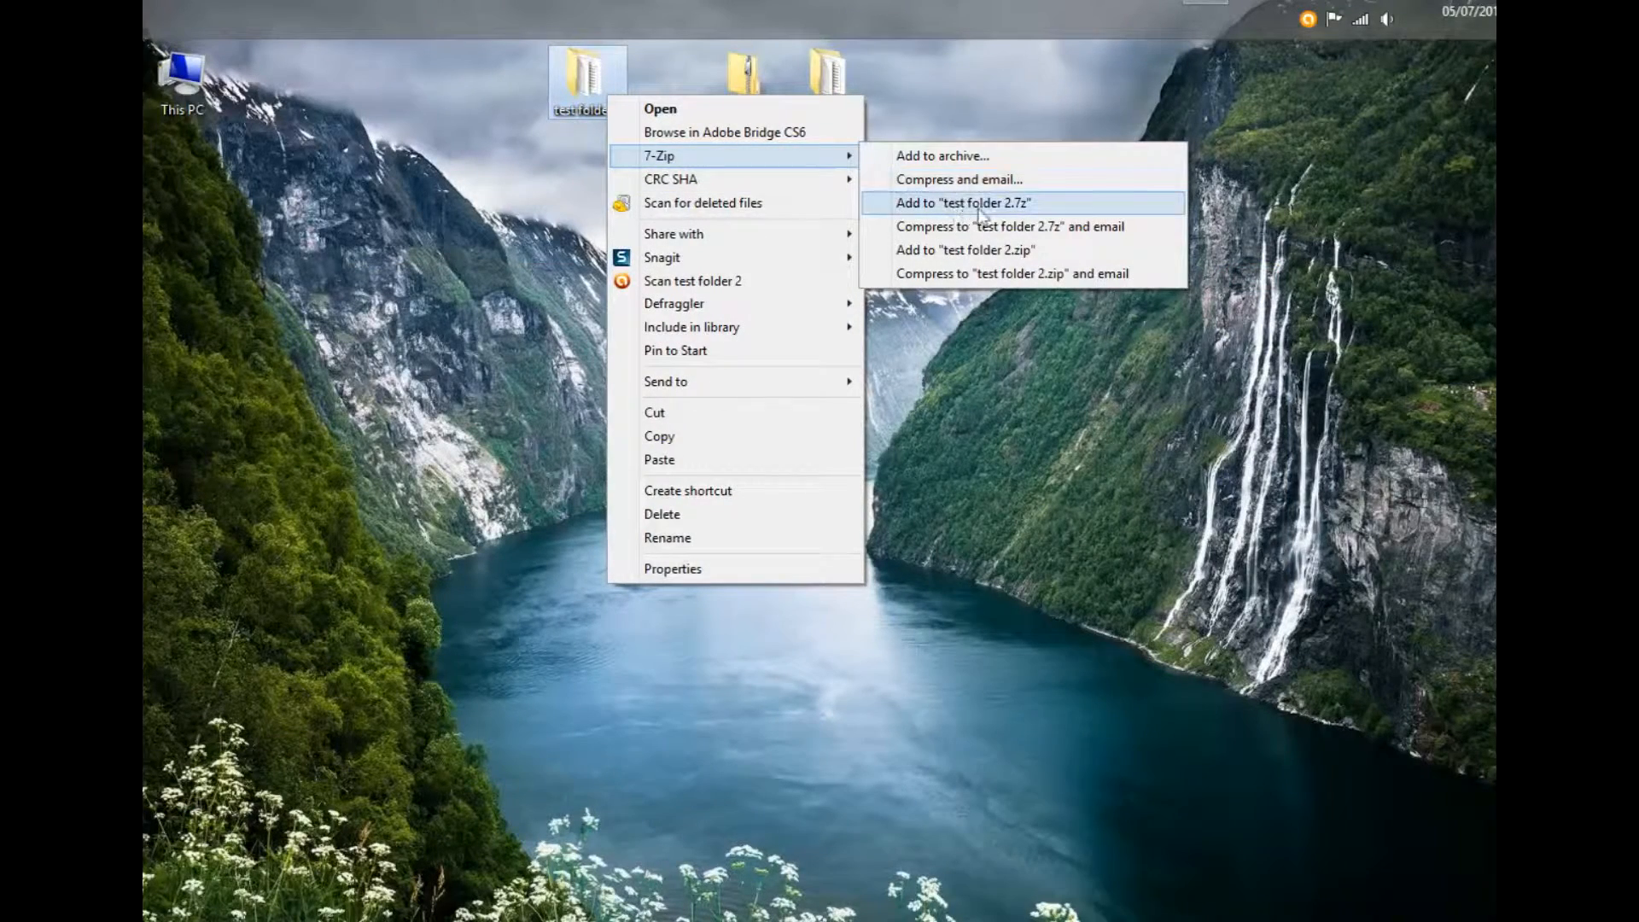
pyautogui.click(1011, 203)
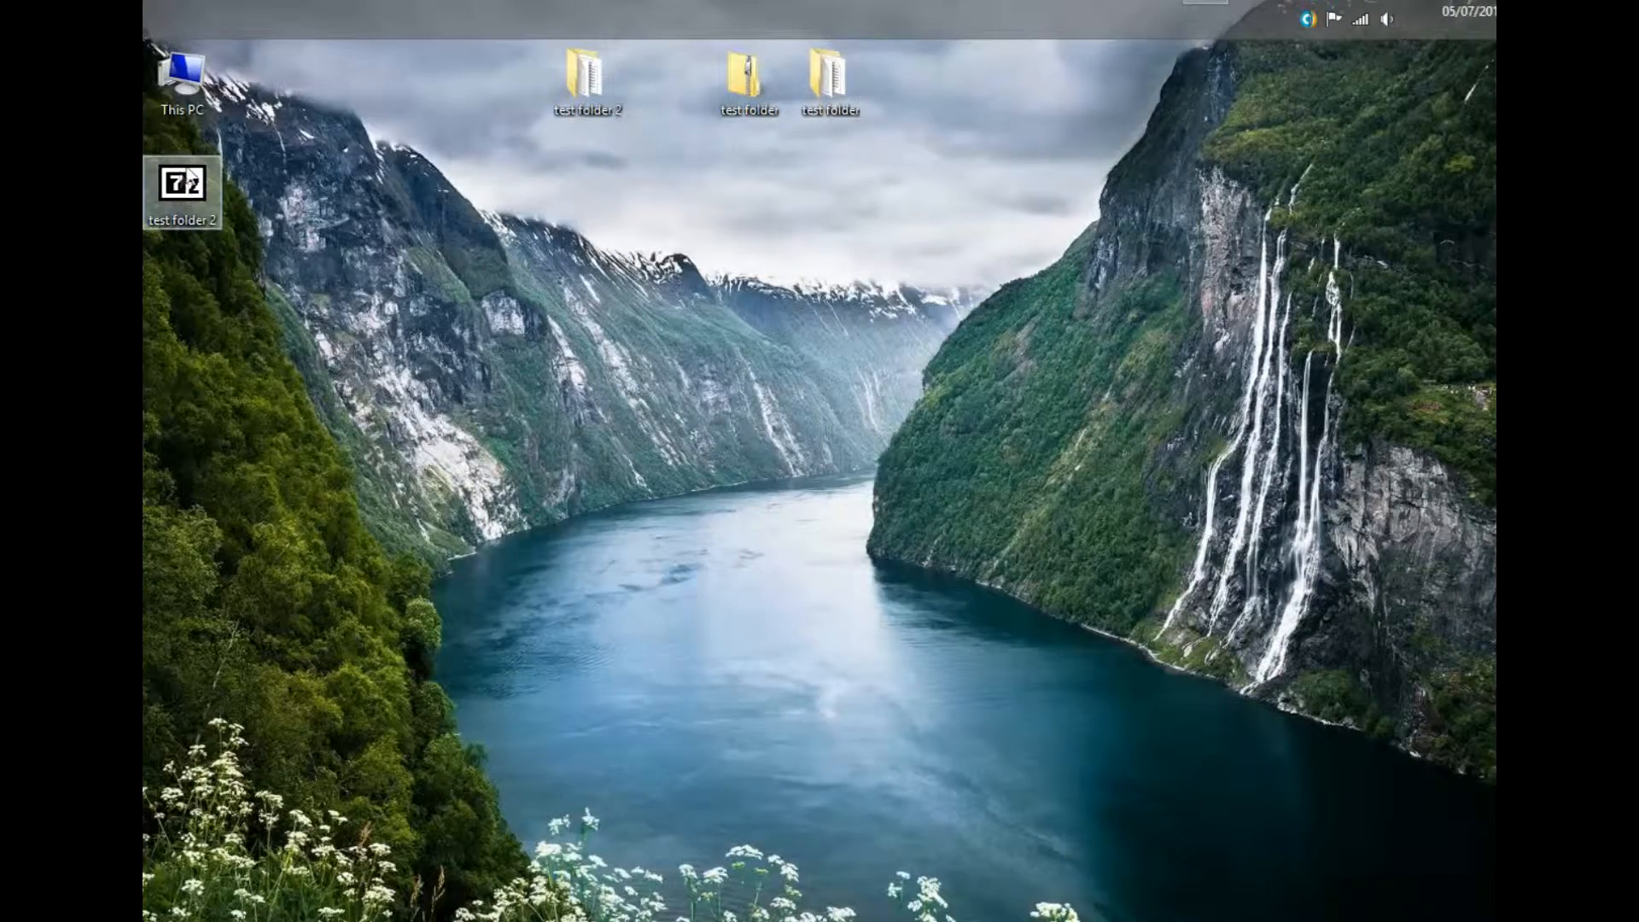
pyautogui.moveTo(202, 202); pyautogui.dragTo(593, 231)
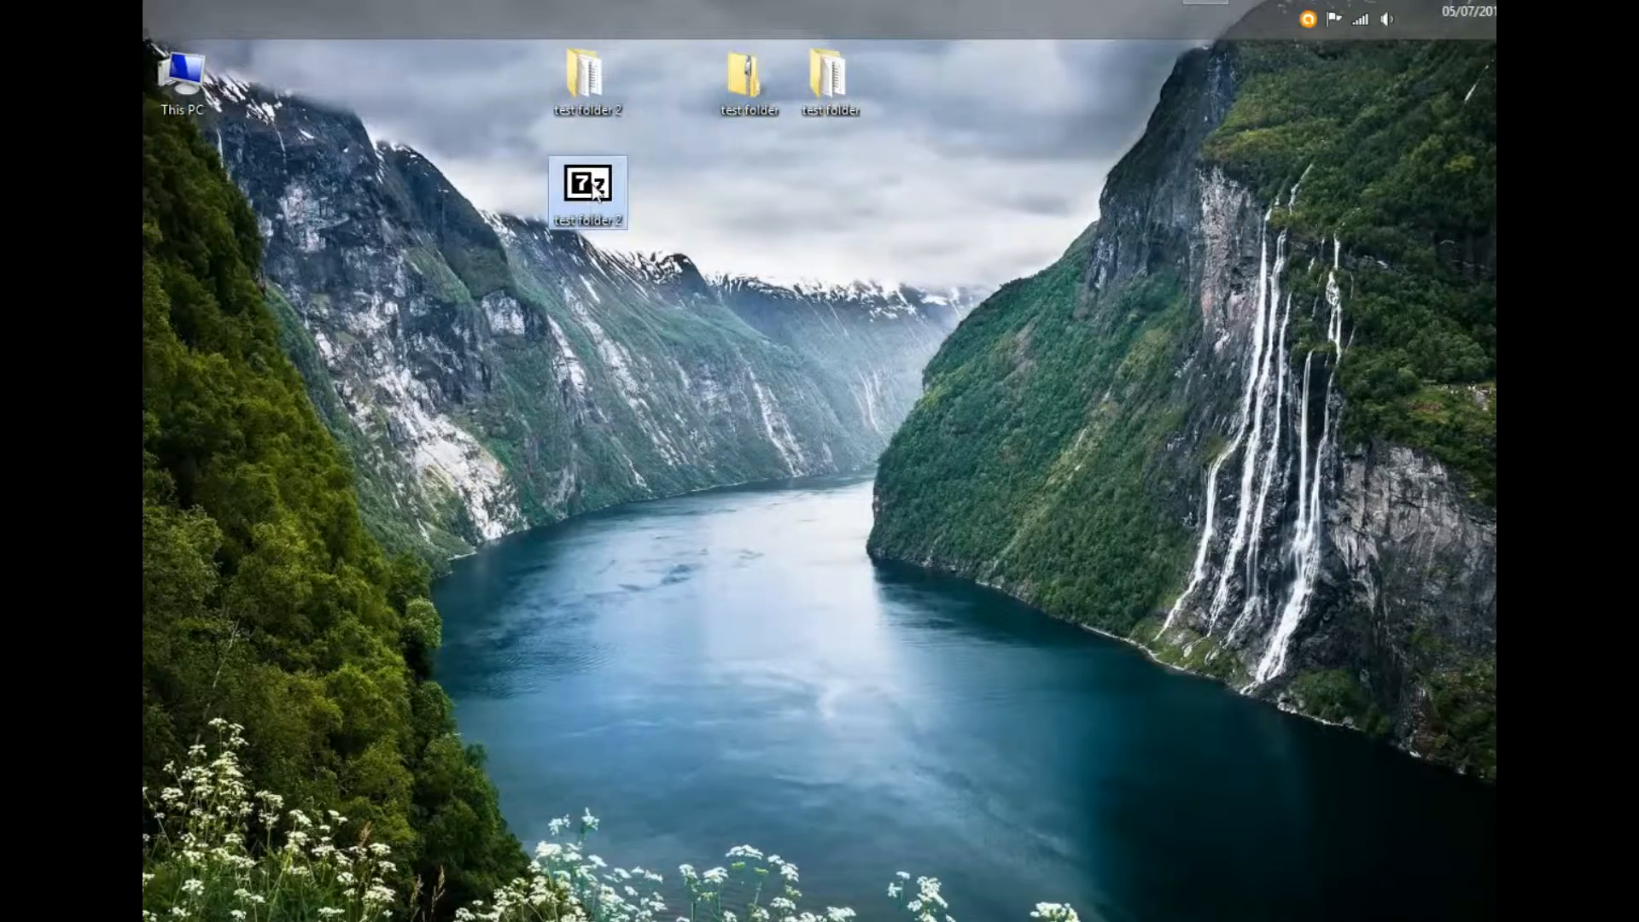
pyautogui.doubleClick(595, 191)
# - Open test folder 2 inside the archive, view 1.txt in Notepad, then close it
pyautogui.doubleClick(273, 330)
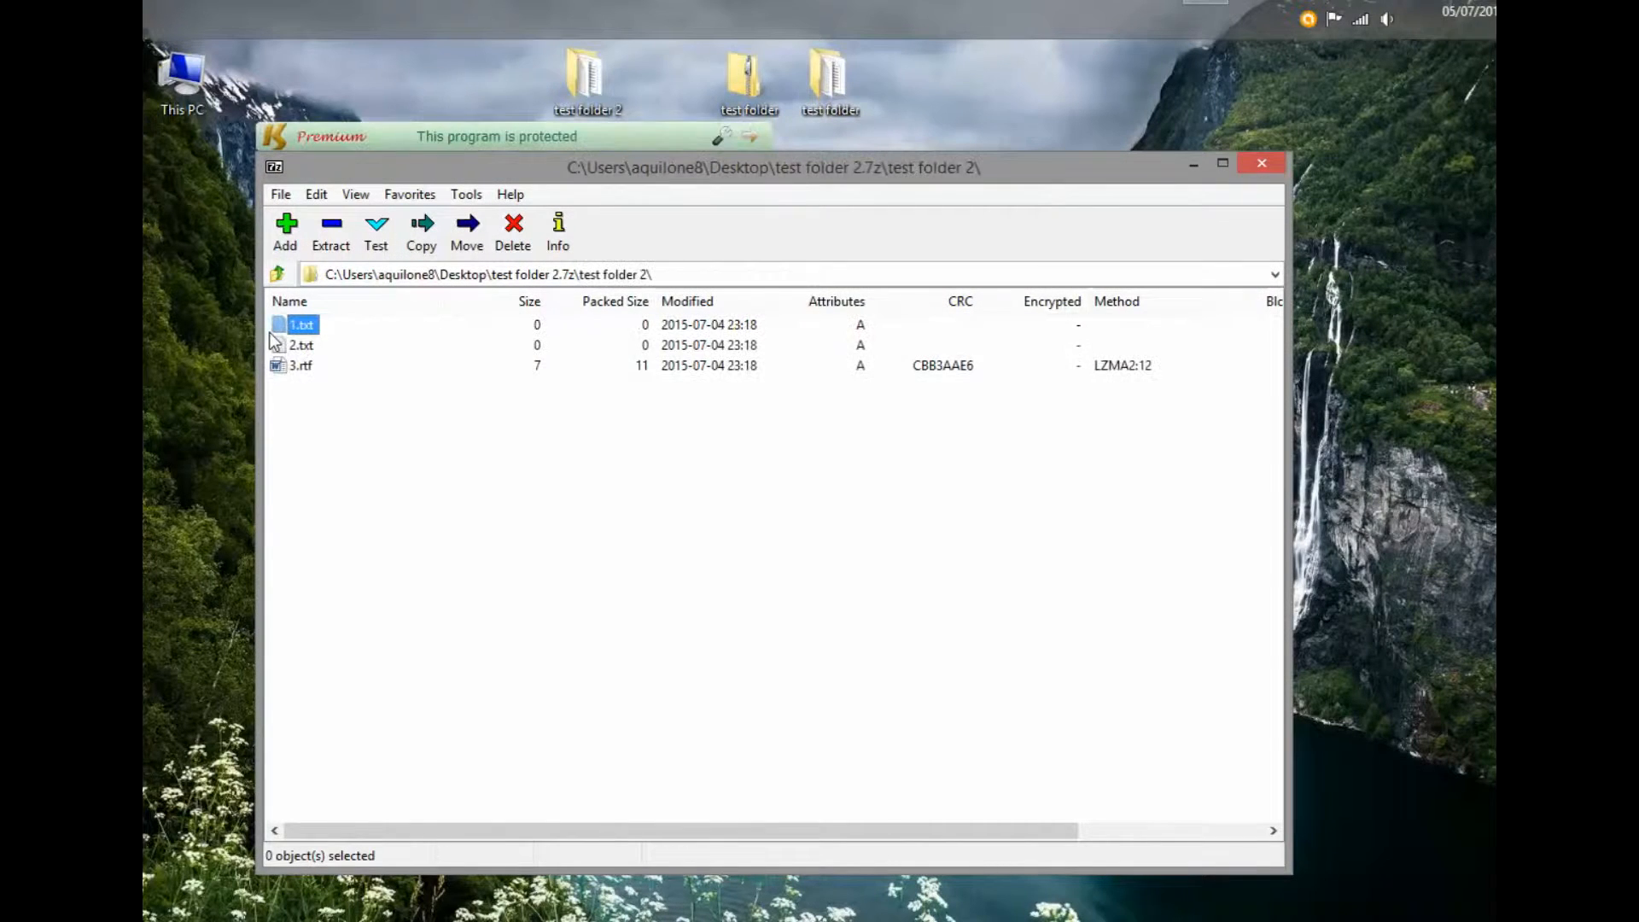
pyautogui.doubleClick(300, 325)
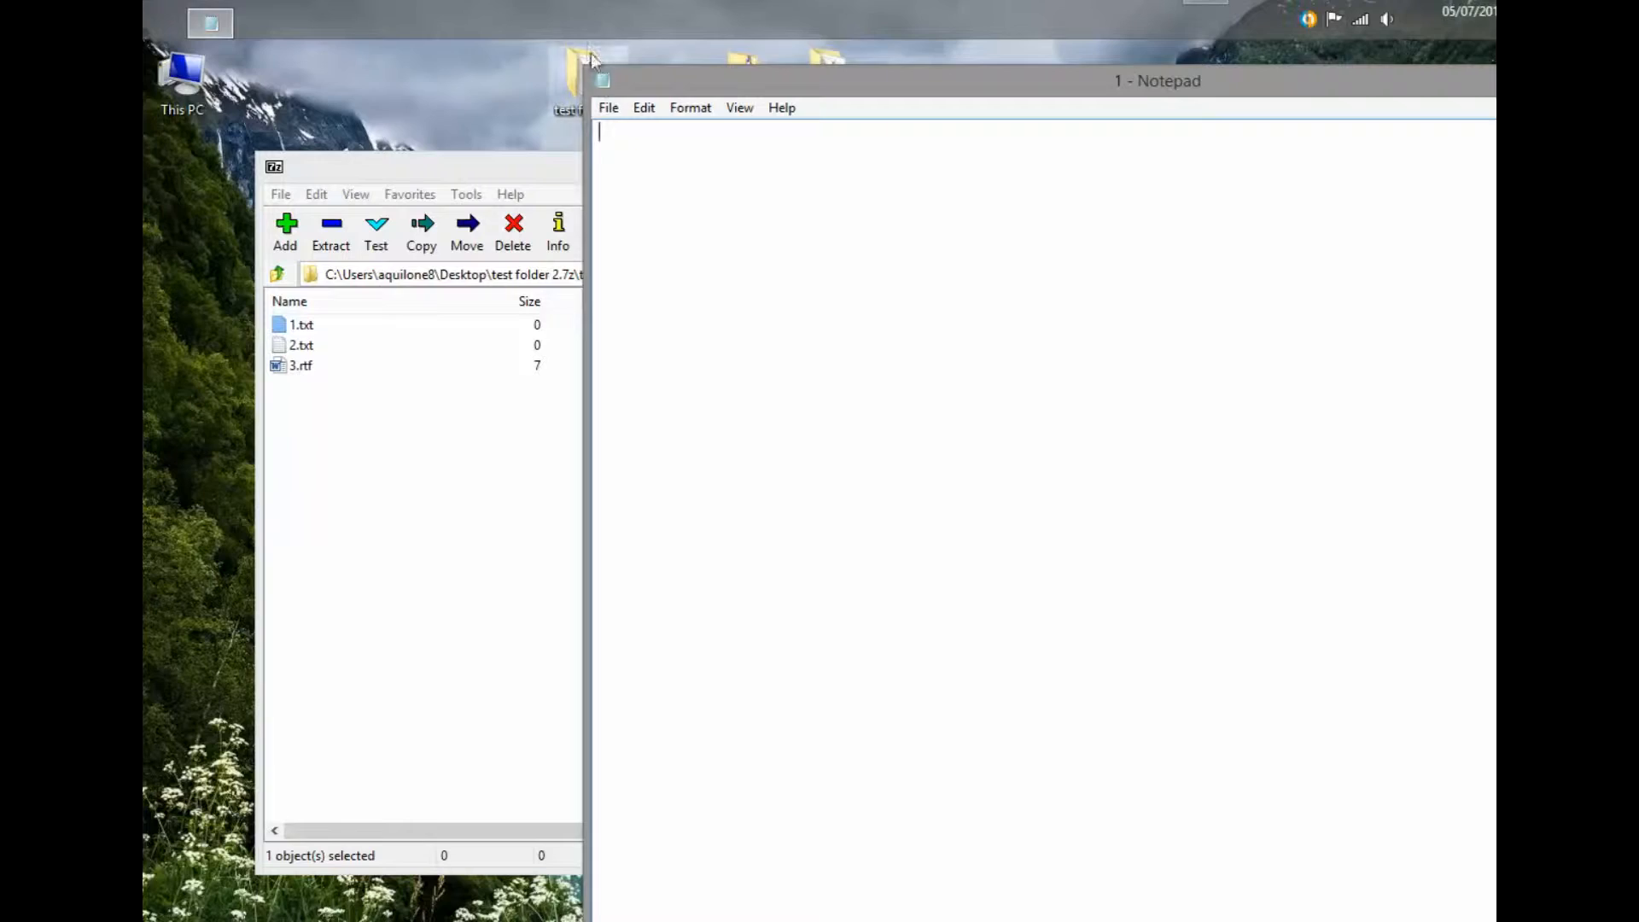
pyautogui.doubleClick(602, 83)
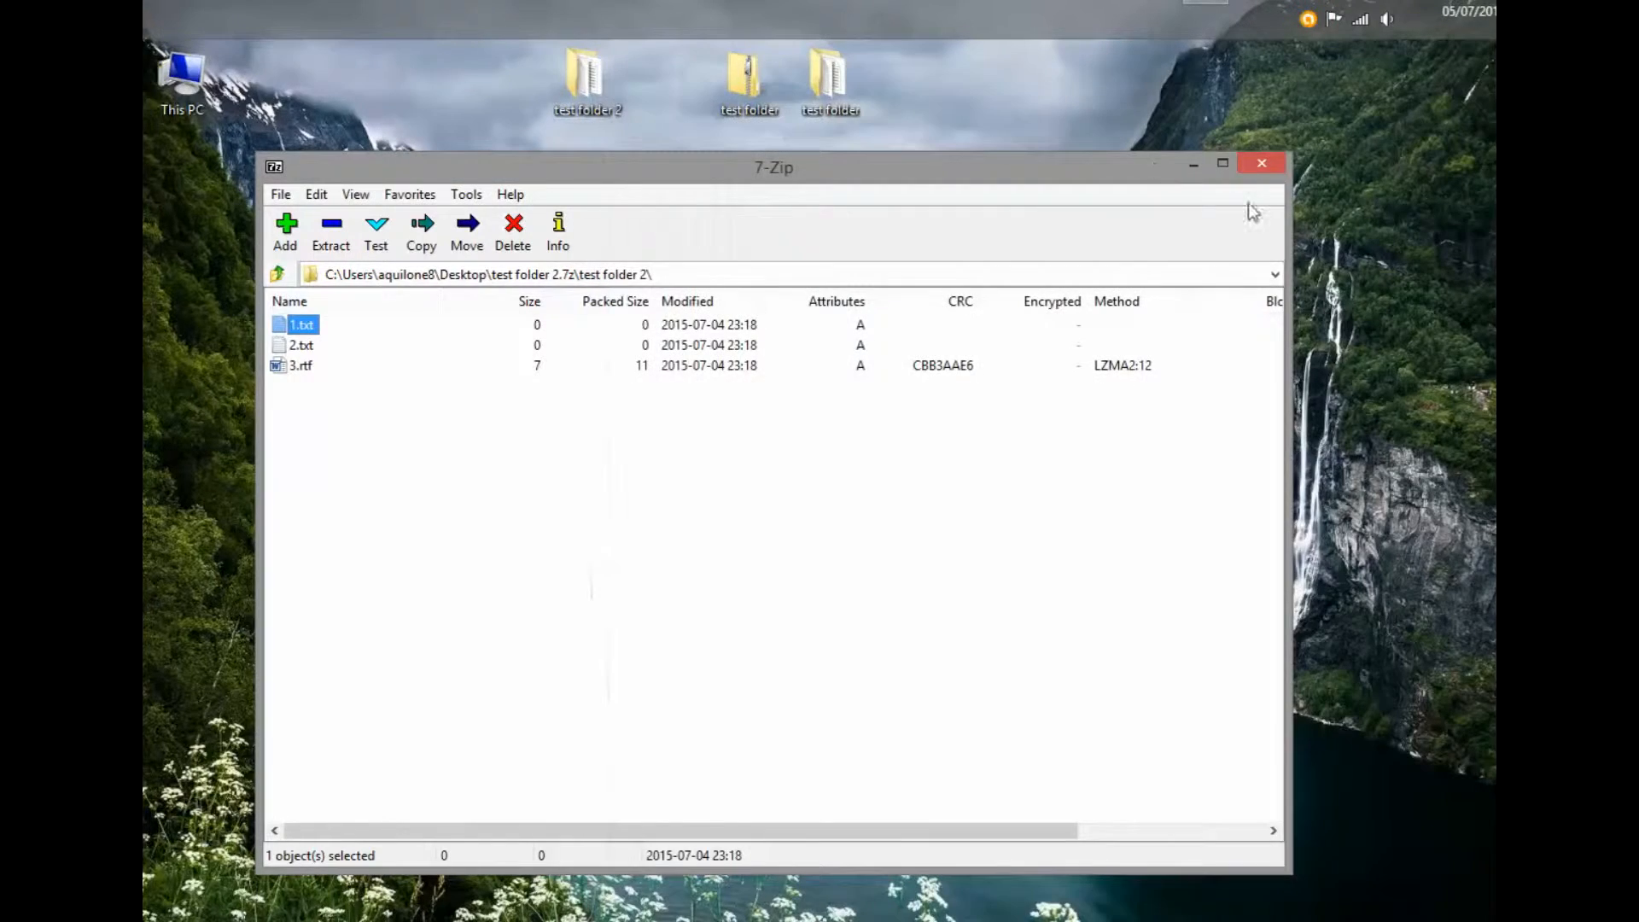
# - Close 7-Zip and bring up the context menu for test folder 2.7z on the desktop
pyautogui.click(1261, 163)
pyautogui.click(587, 186)
pyautogui.rightClick(587, 189)
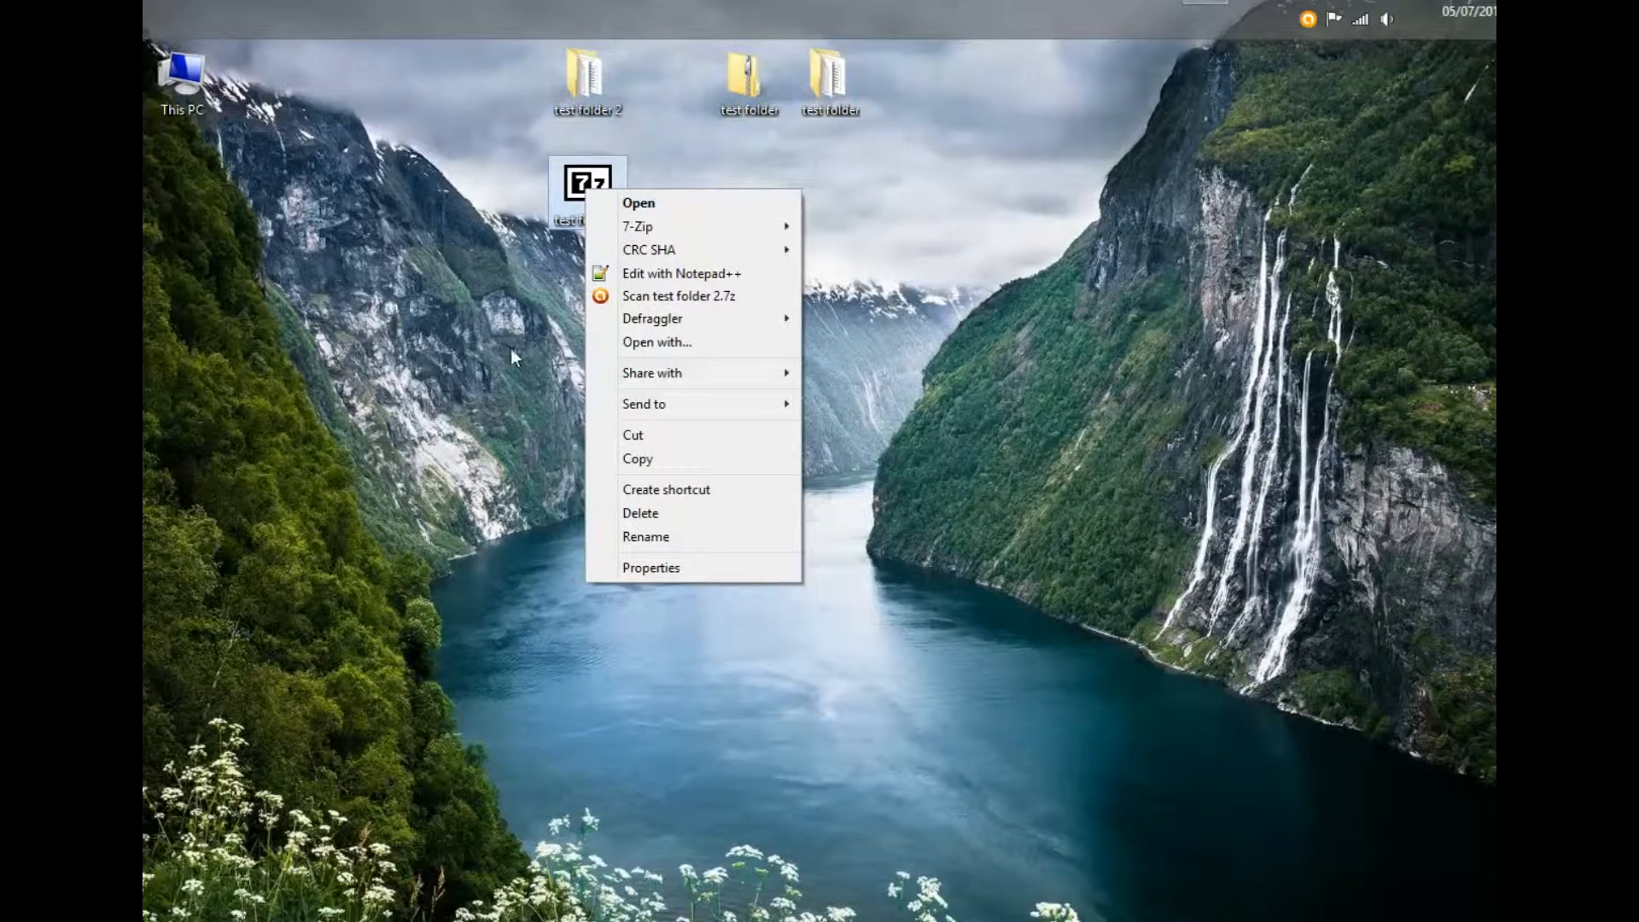
# - Pack test folder 2.7z into a password-protected AES-256 zip named 'test folder 21.zip'
pyautogui.moveTo(734, 223)
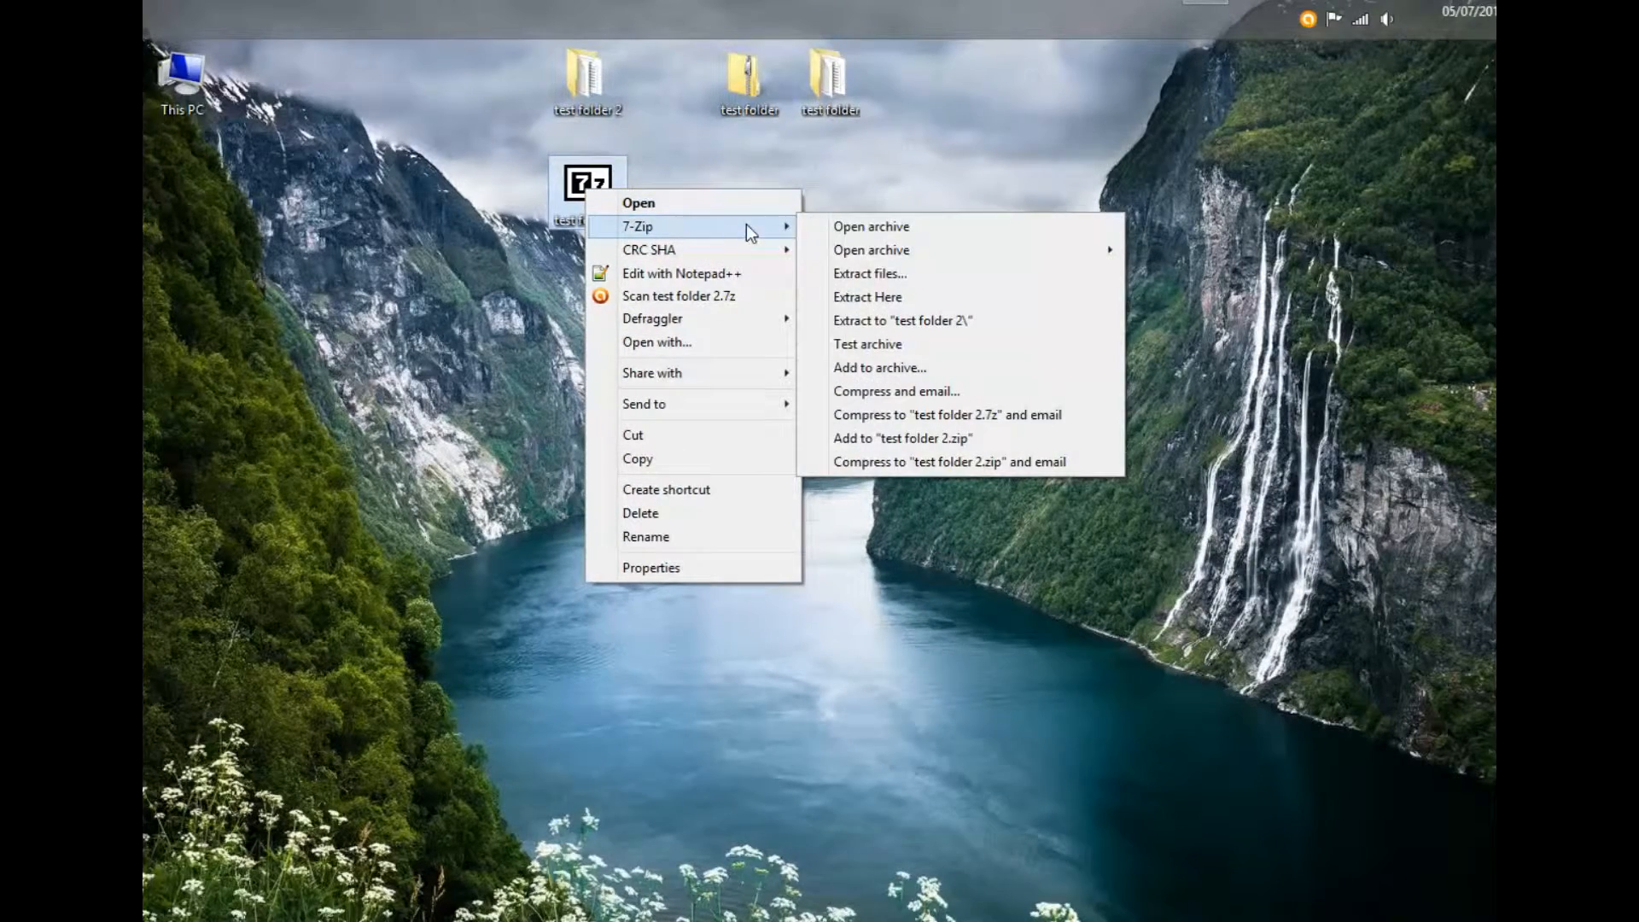
pyautogui.moveTo(849, 248)
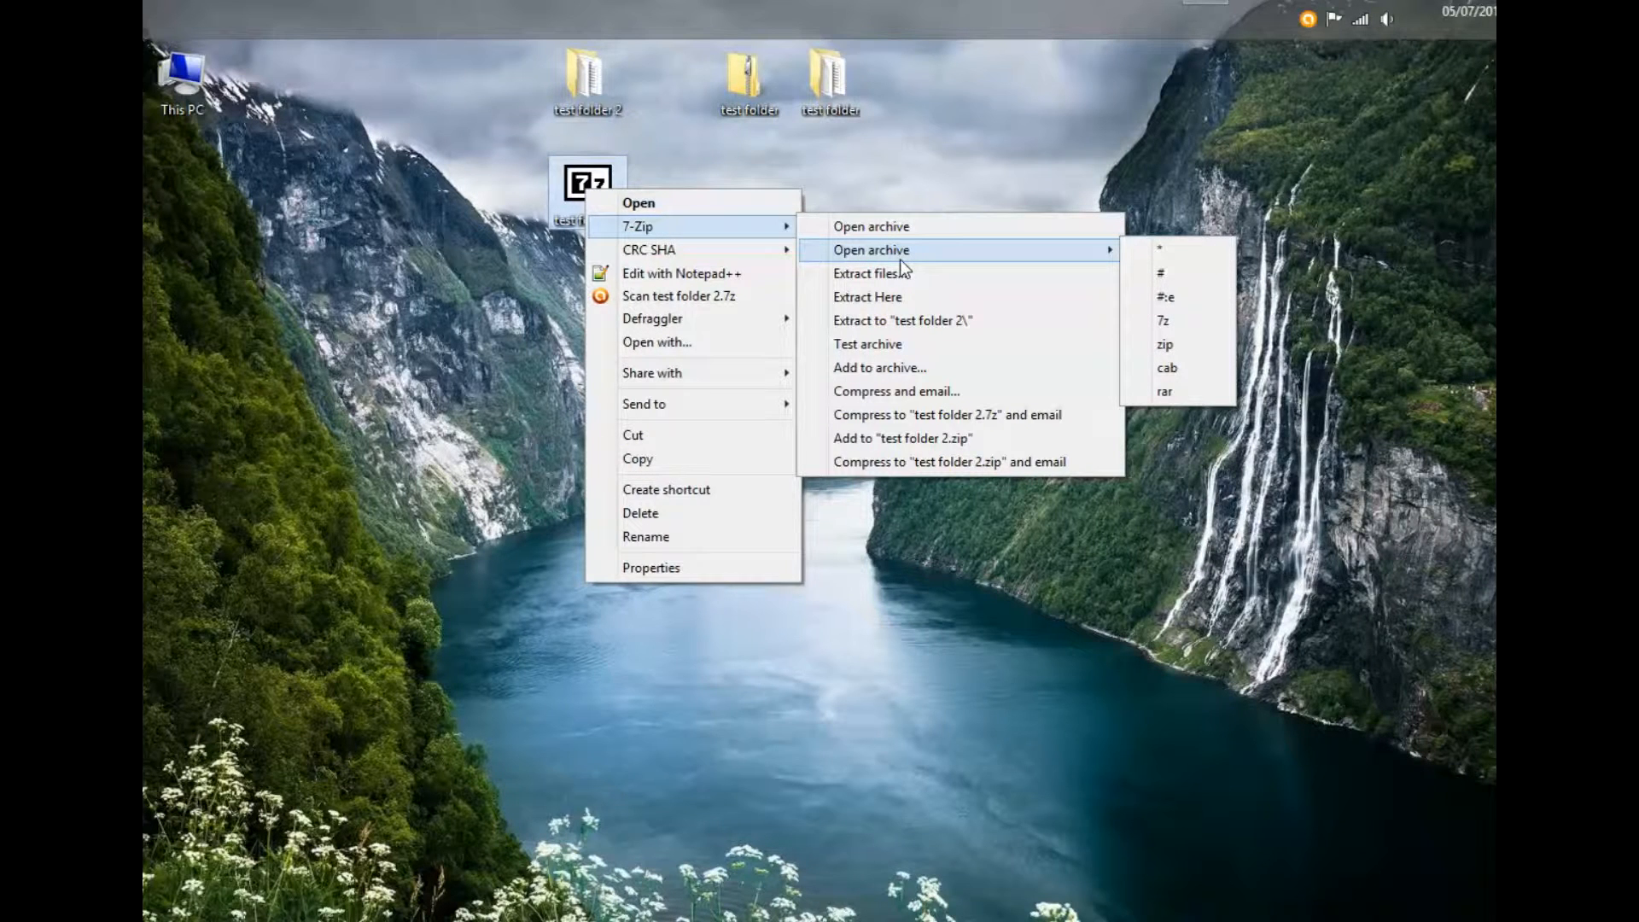
pyautogui.click(919, 367)
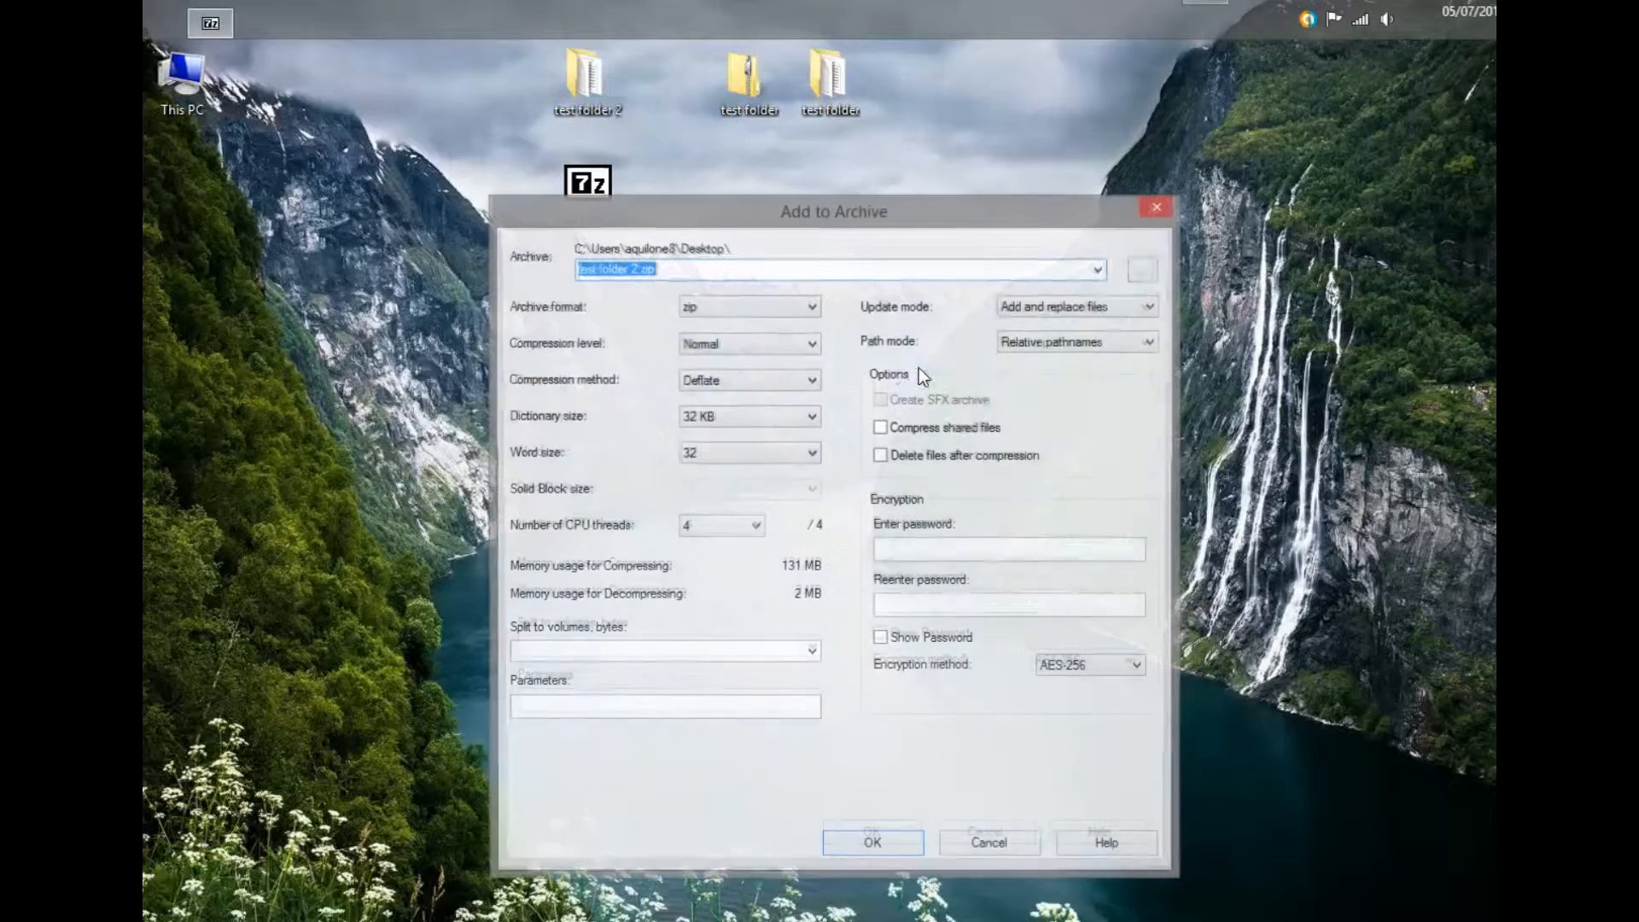
pyautogui.click(971, 547)
pyautogui.write('*')
pyautogui.click(961, 605)
pyautogui.write('*')
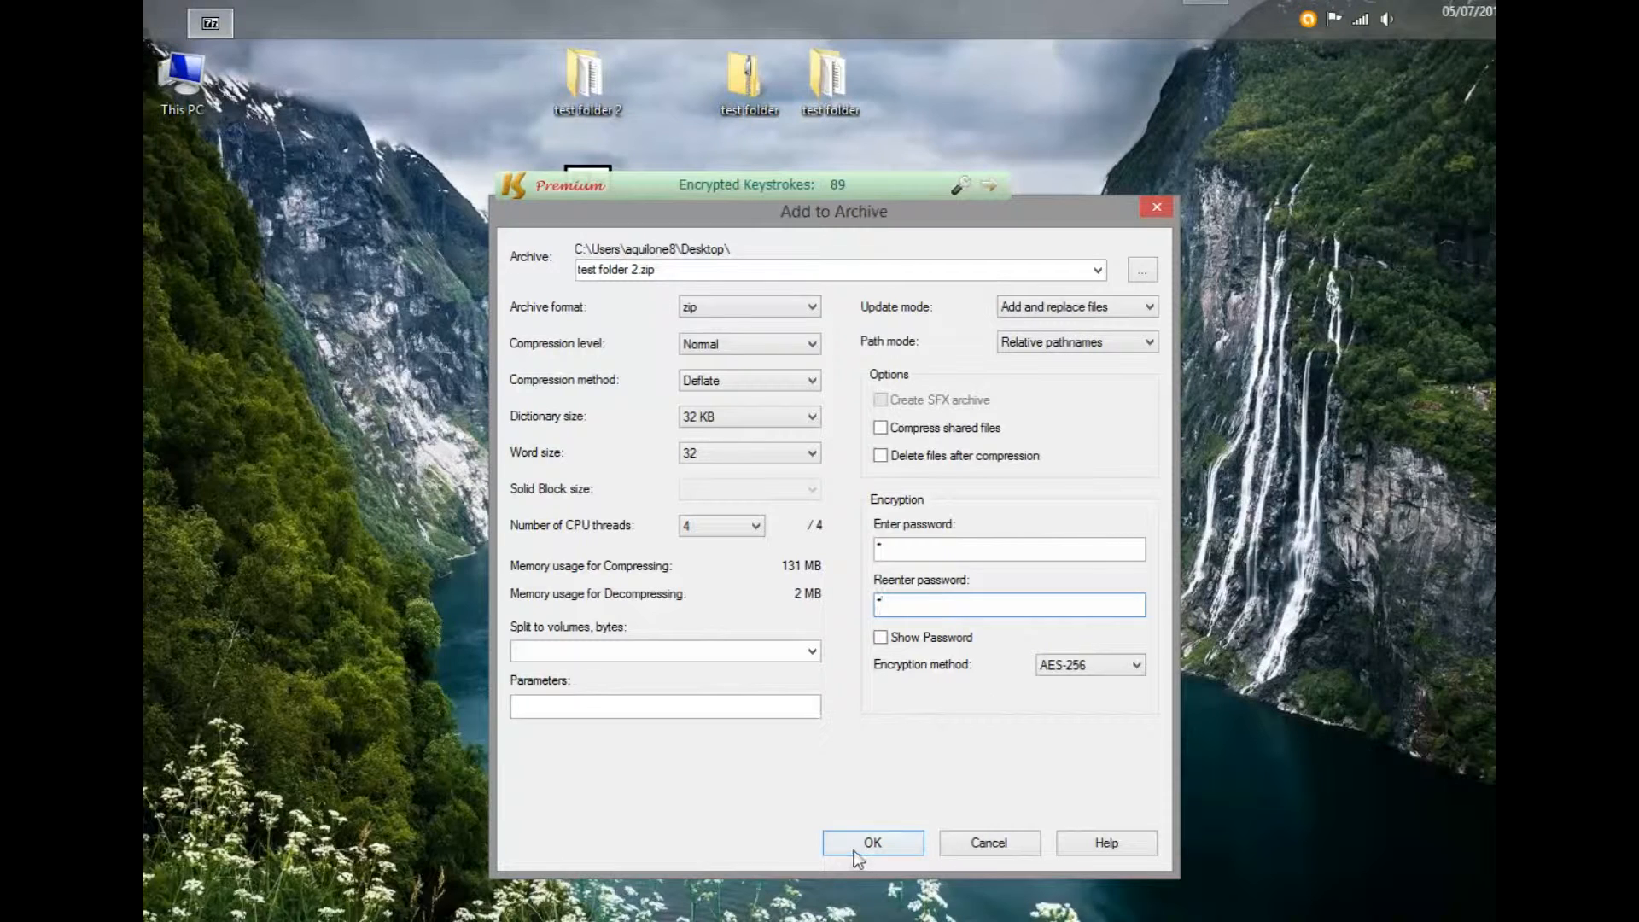
pyautogui.click(636, 271)
pyautogui.click(632, 272)
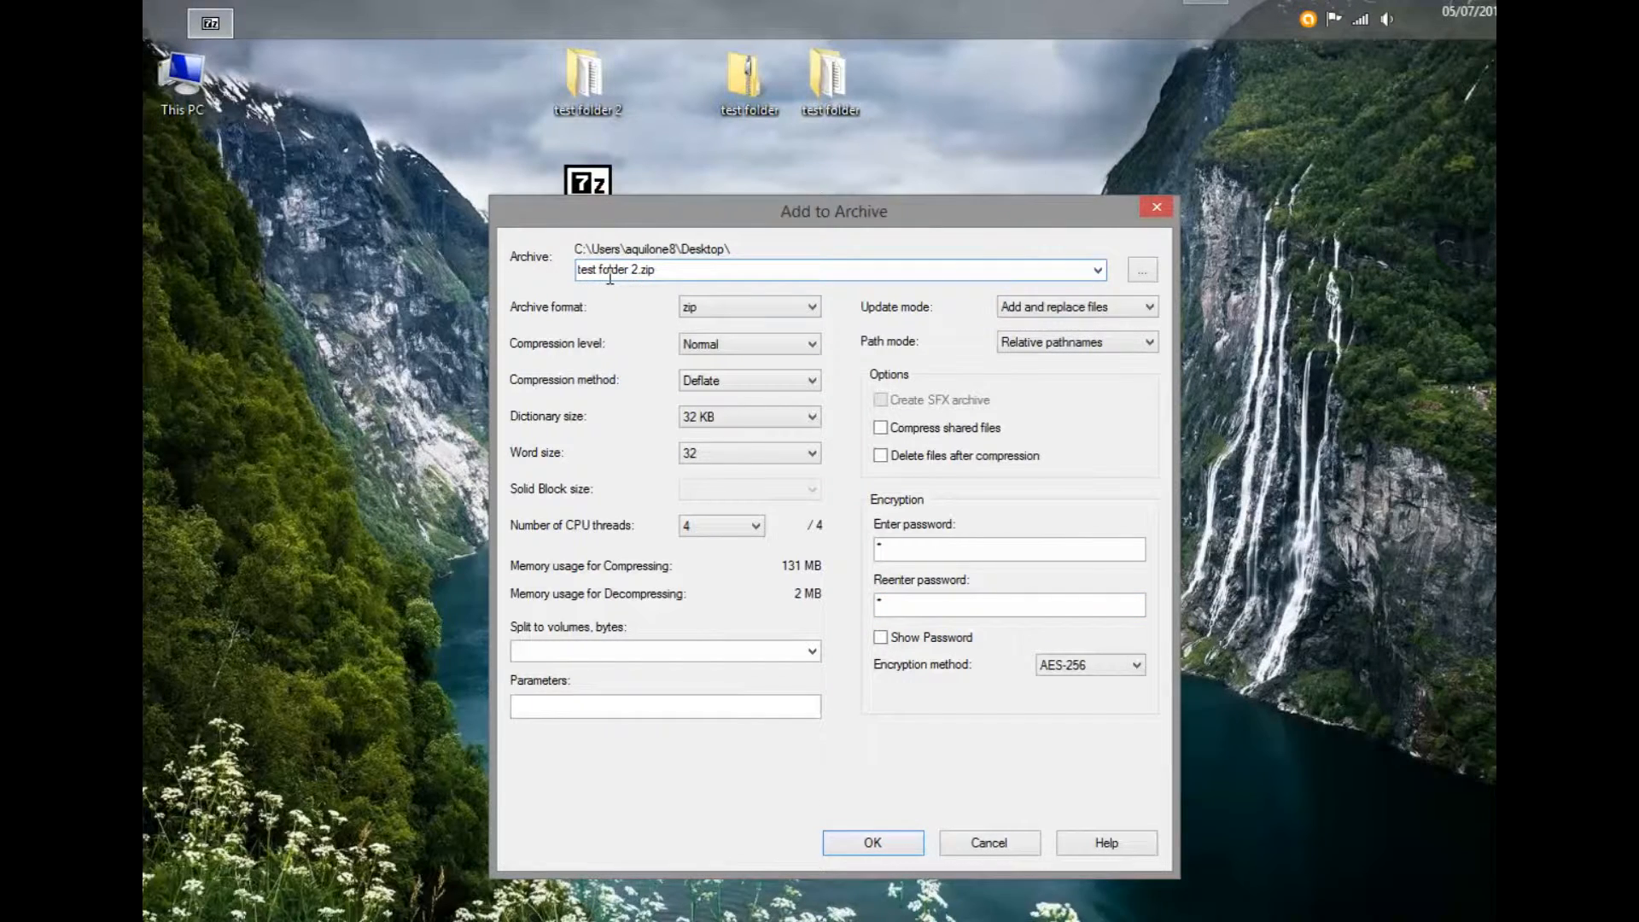
pyautogui.write('1')
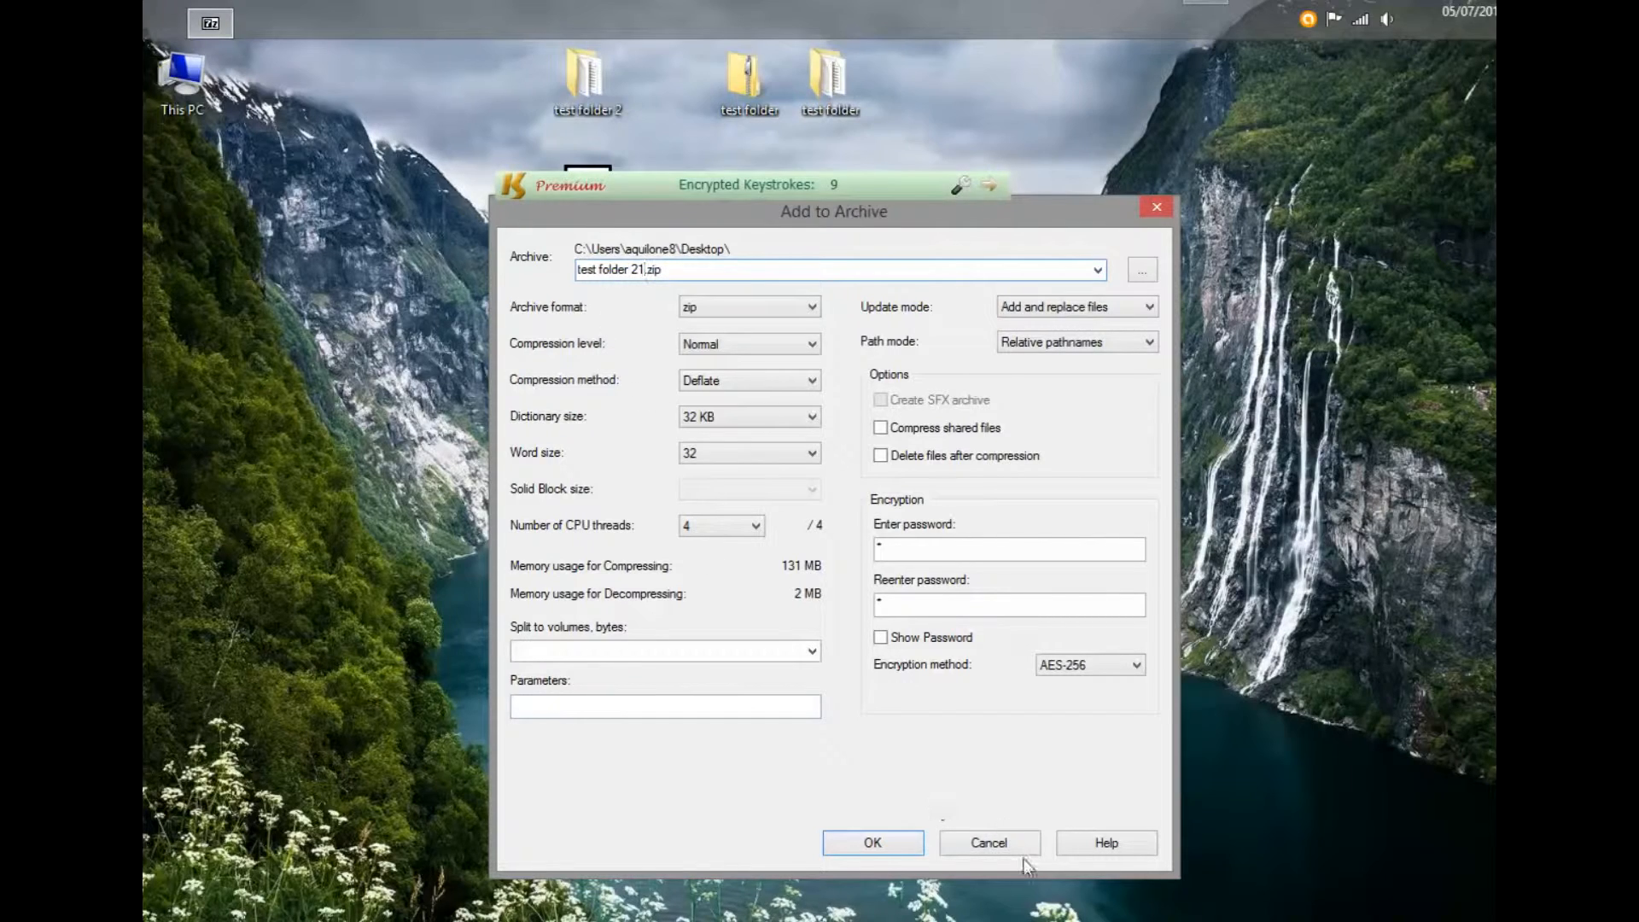
pyautogui.click(873, 842)
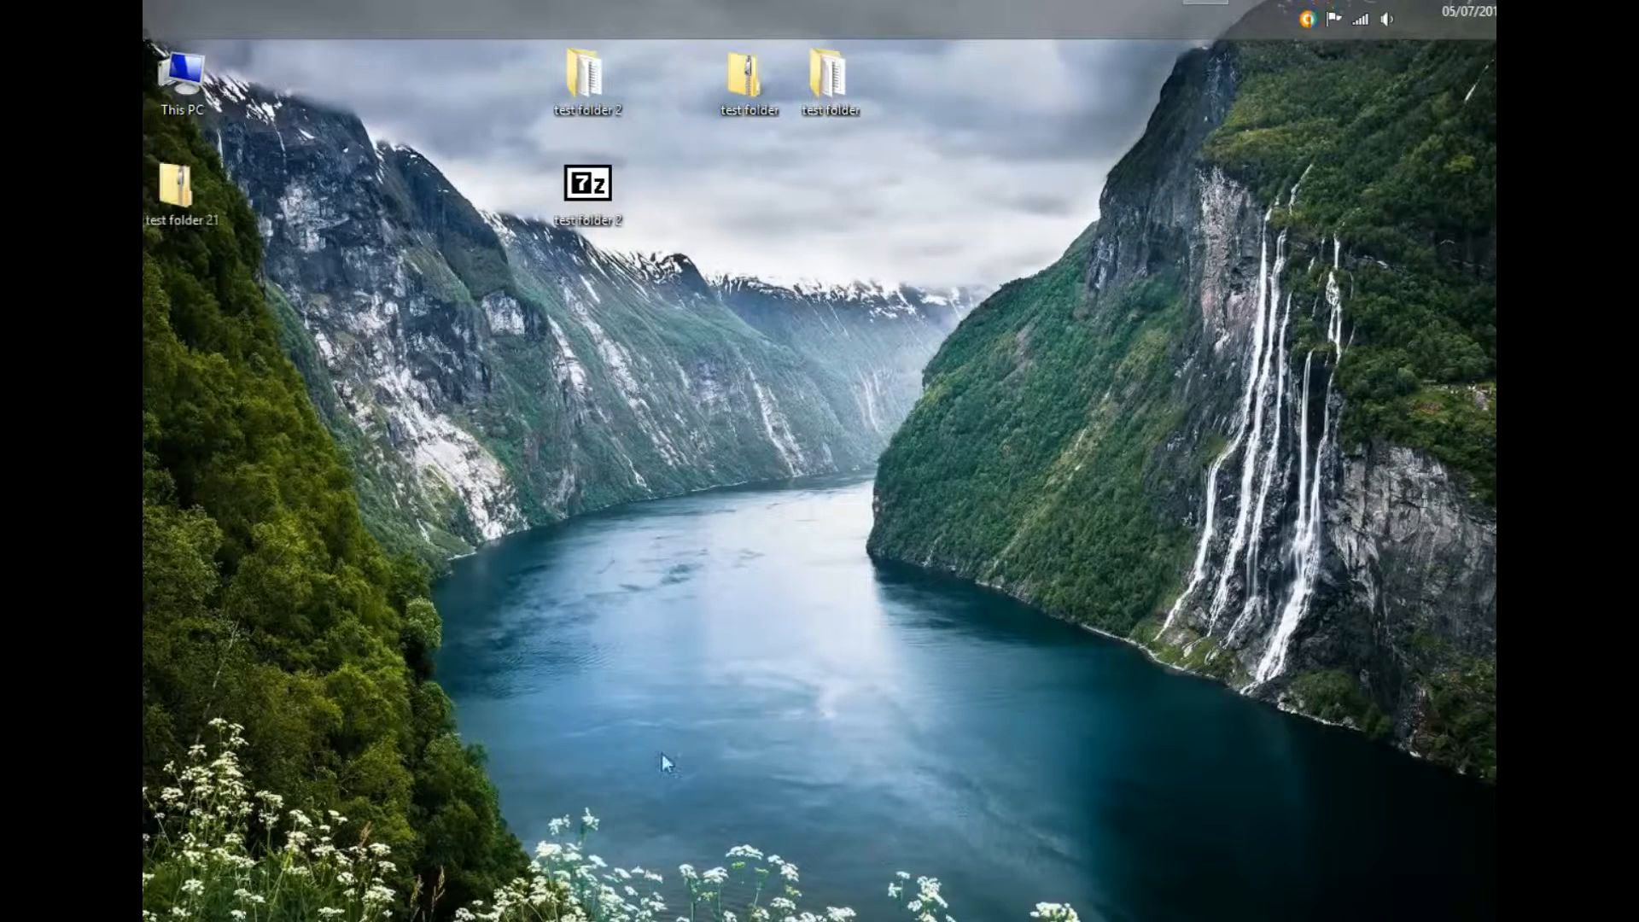
# - Place test folder 21.zip beside the 7z archive on the desktop and open it
pyautogui.moveTo(198, 198); pyautogui.dragTo(796, 208)
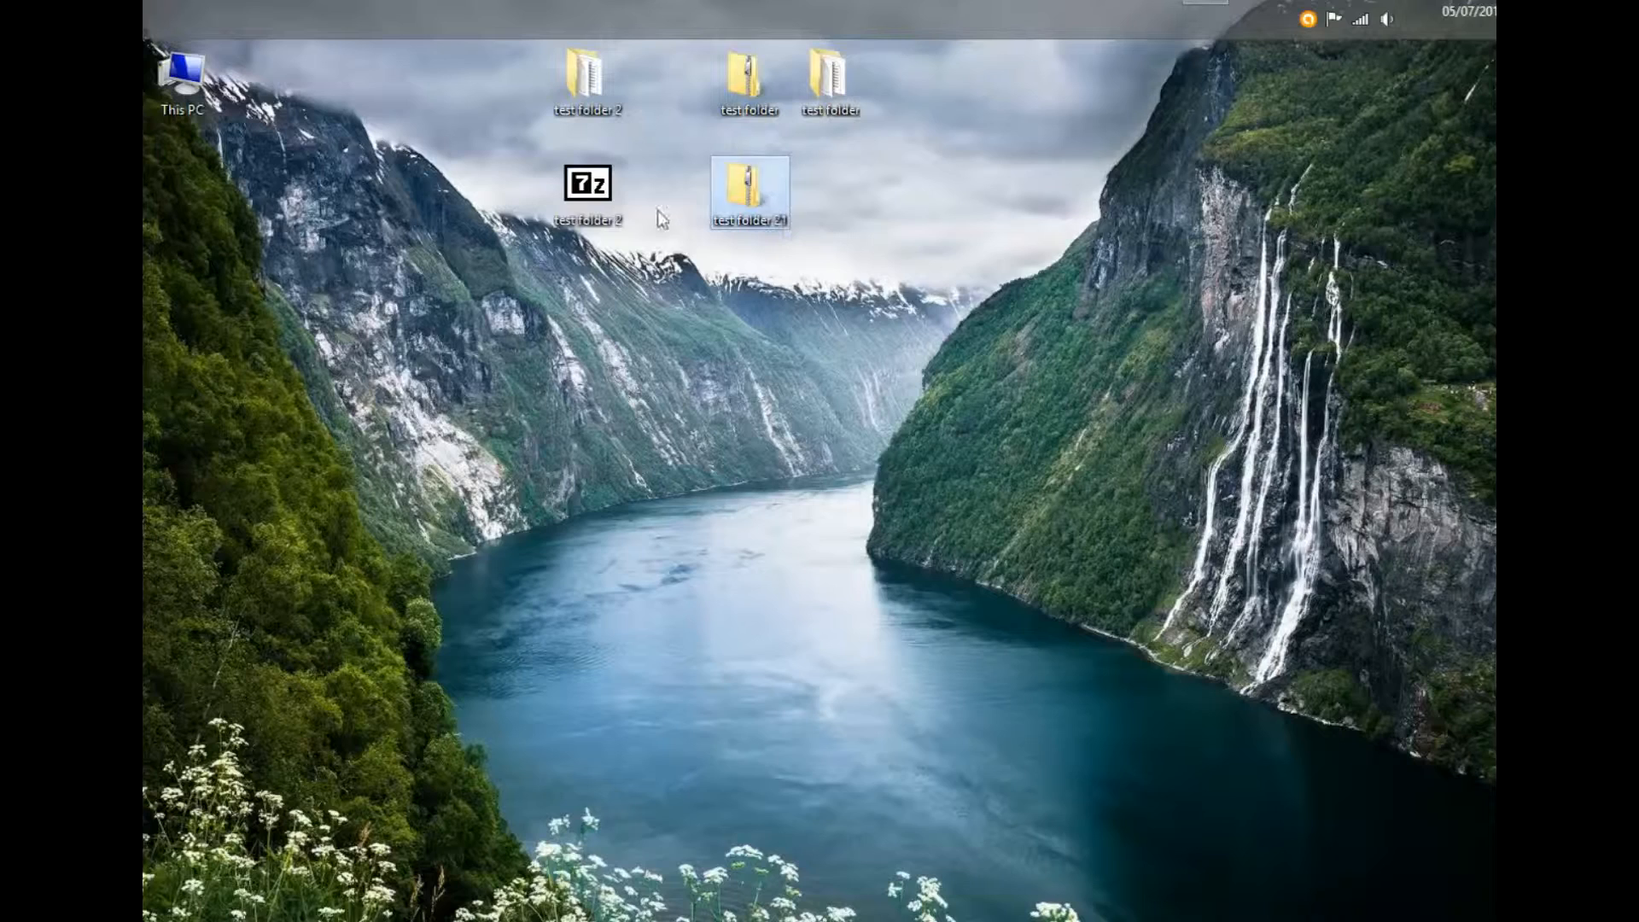
pyautogui.doubleClick(717, 188)
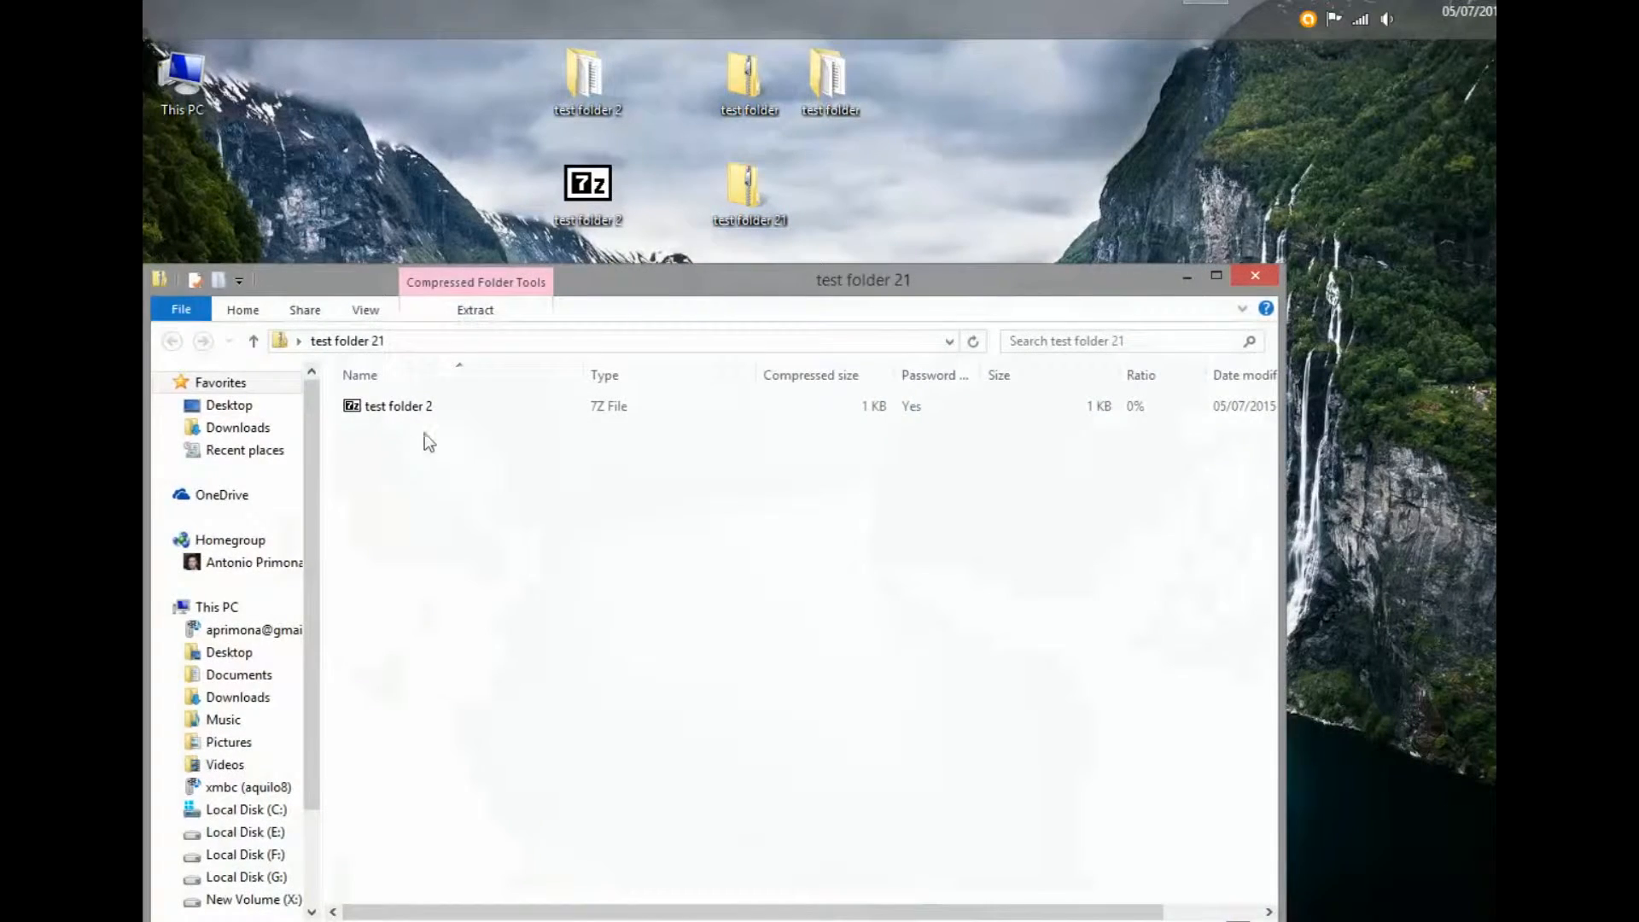
# - Try extracting test folder 2.7z in Explorer, dismiss the failure error, and close the window
pyautogui.doubleClick(400, 406)
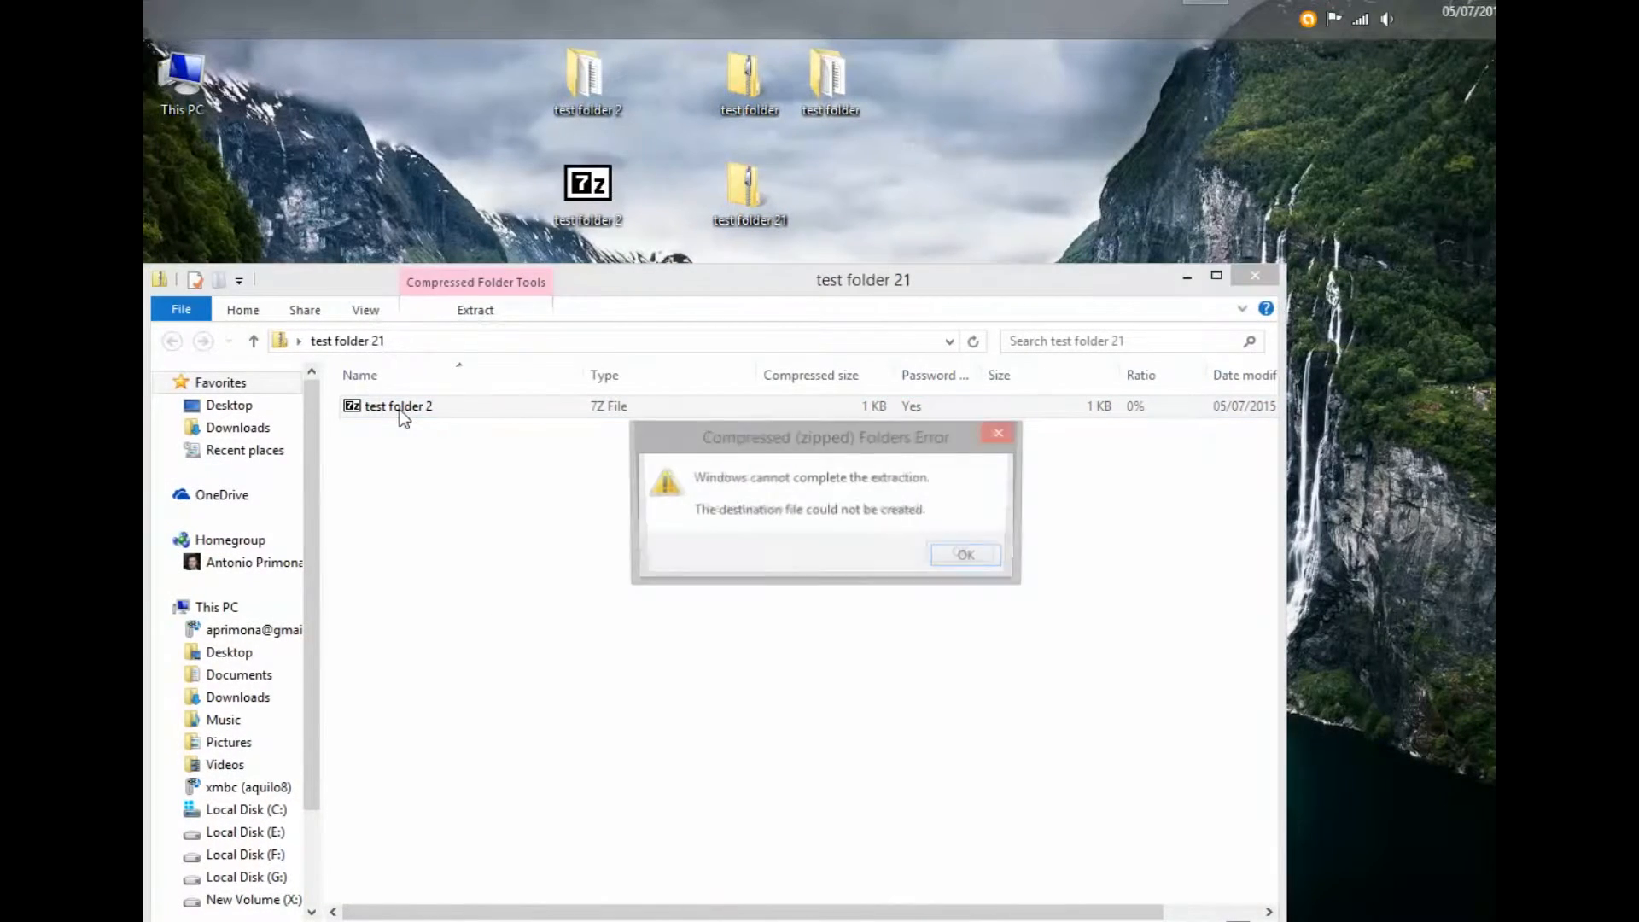
pyautogui.click(971, 556)
pyautogui.click(1255, 275)
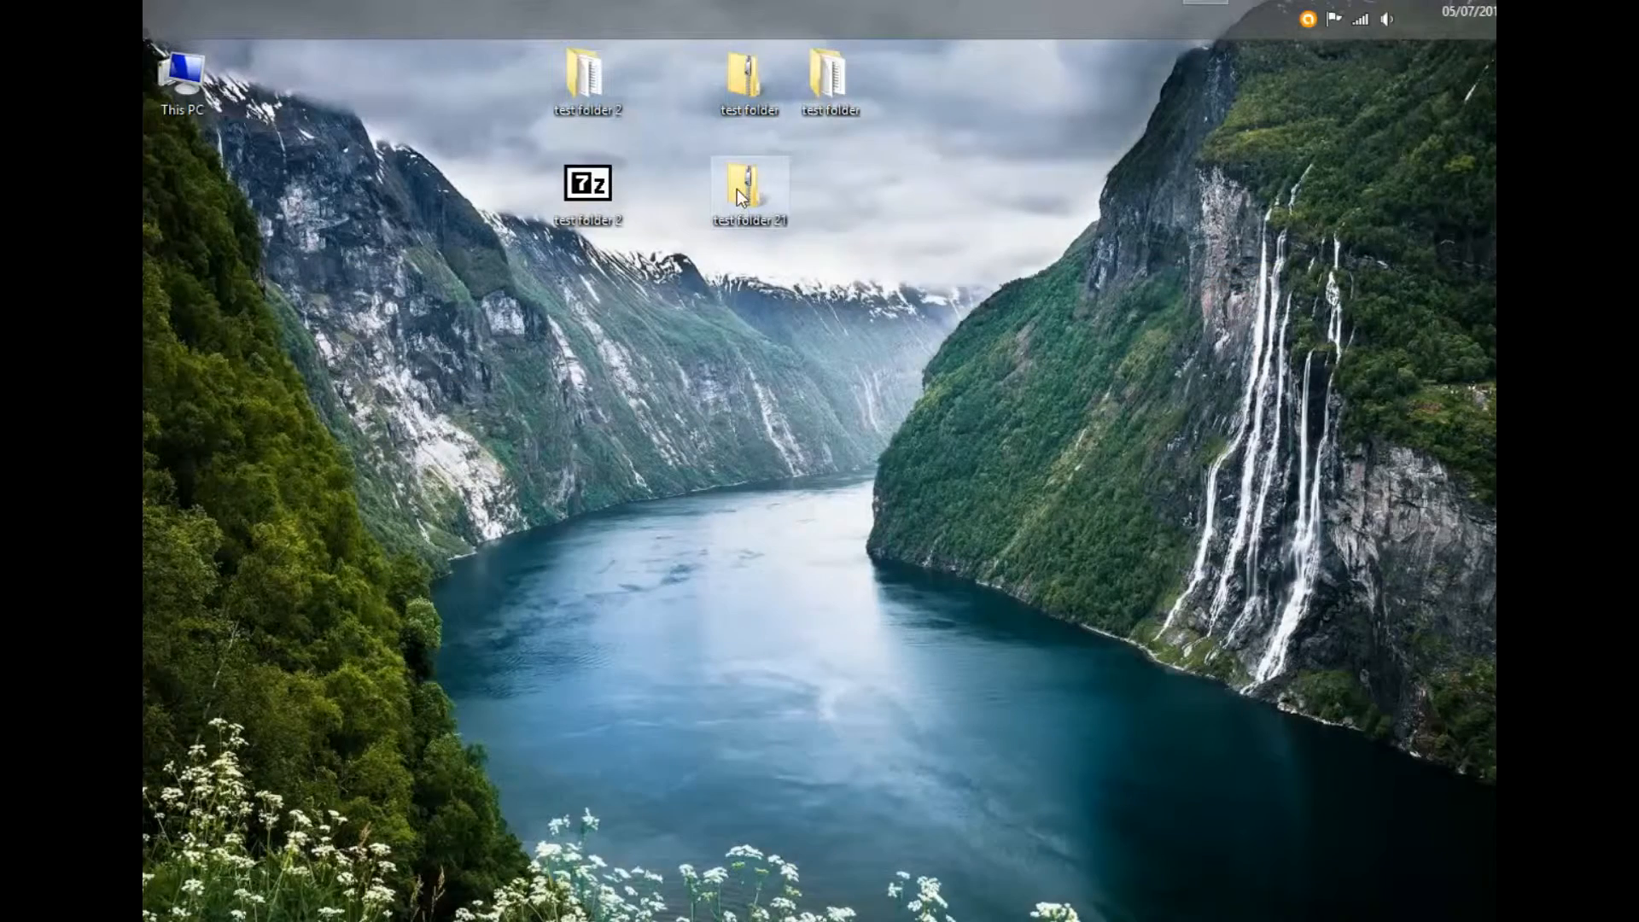
pyautogui.rightClick(736, 188)
# - Open test folder 21.zip in 7-Zip, try test folder 2.7z with a wrong password, and dismiss the refusal
pyautogui.moveTo(883, 258)
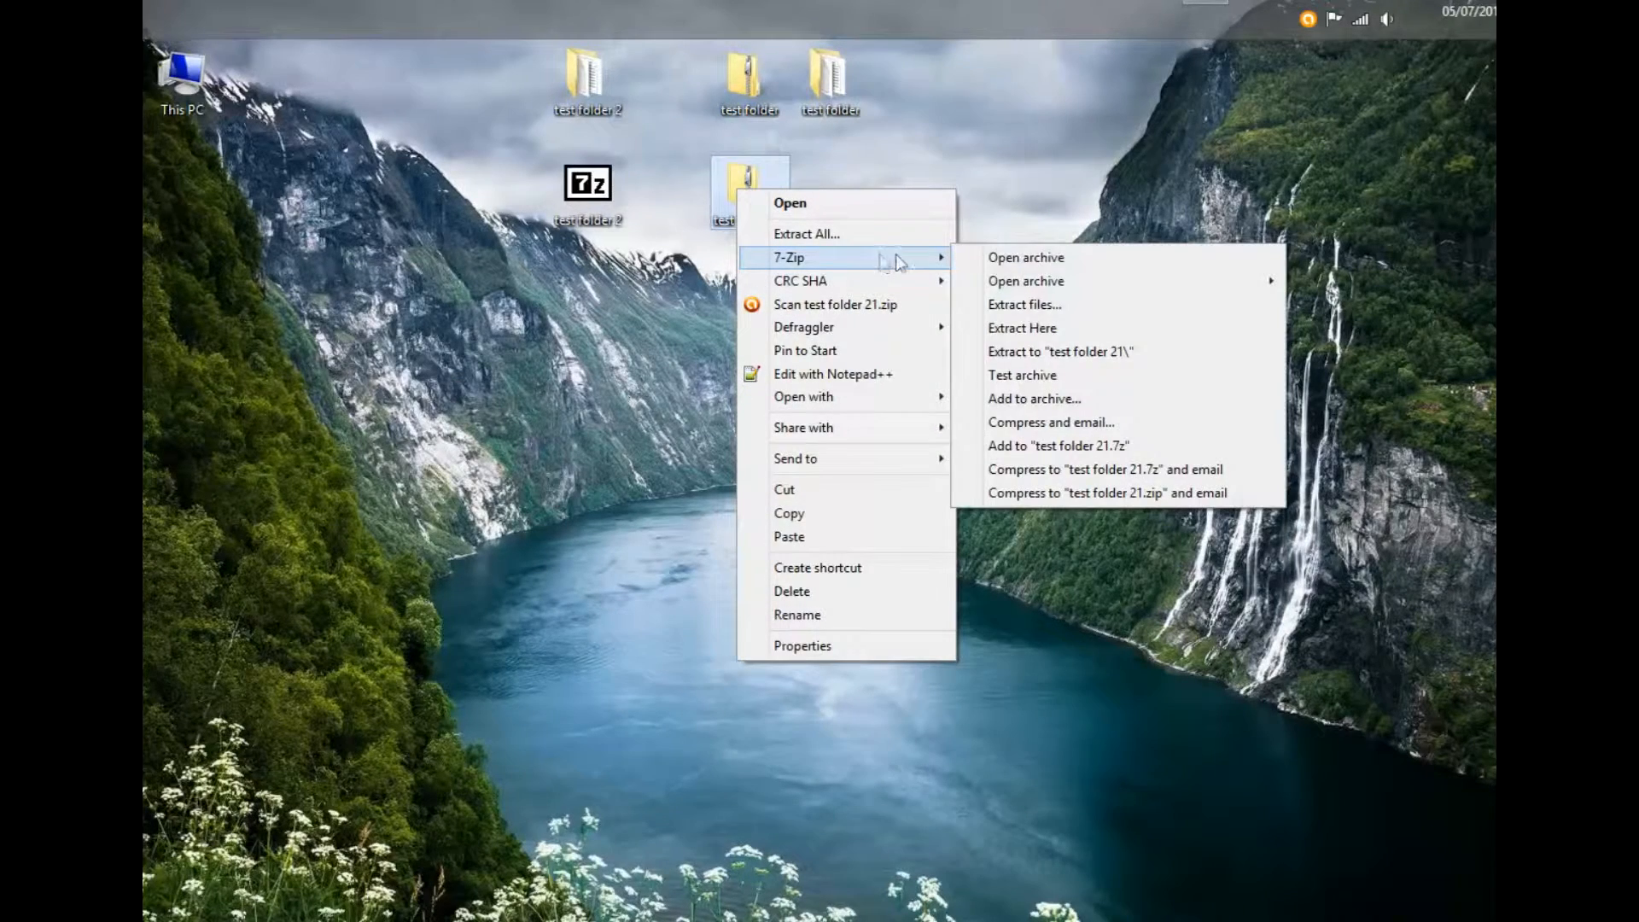
pyautogui.click(1064, 258)
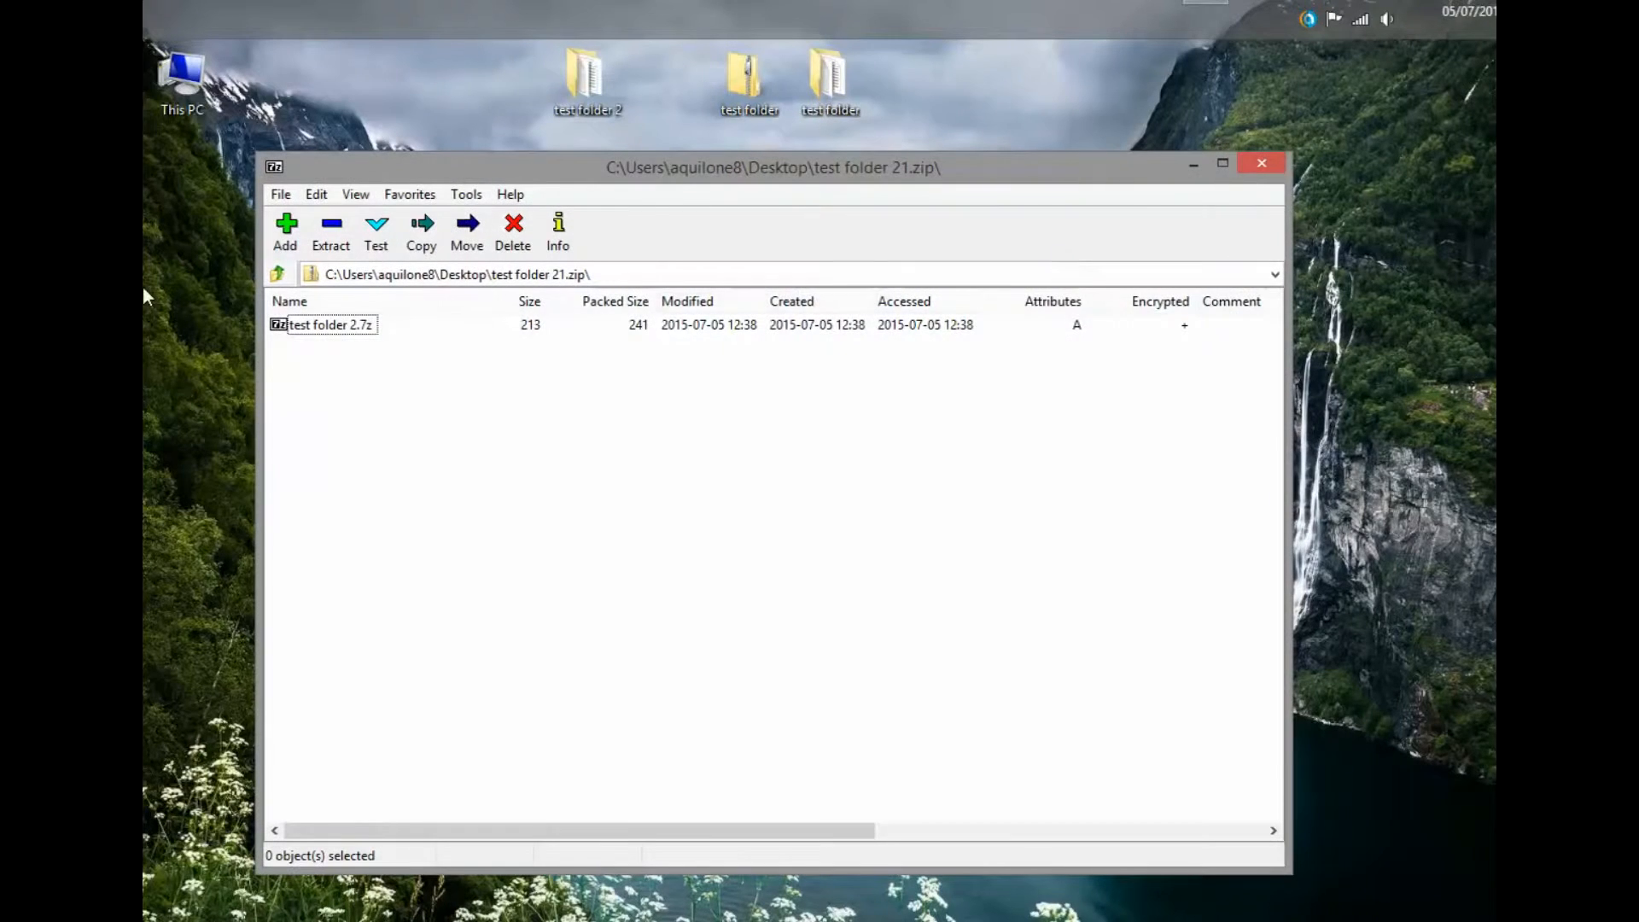
pyautogui.doubleClick(321, 333)
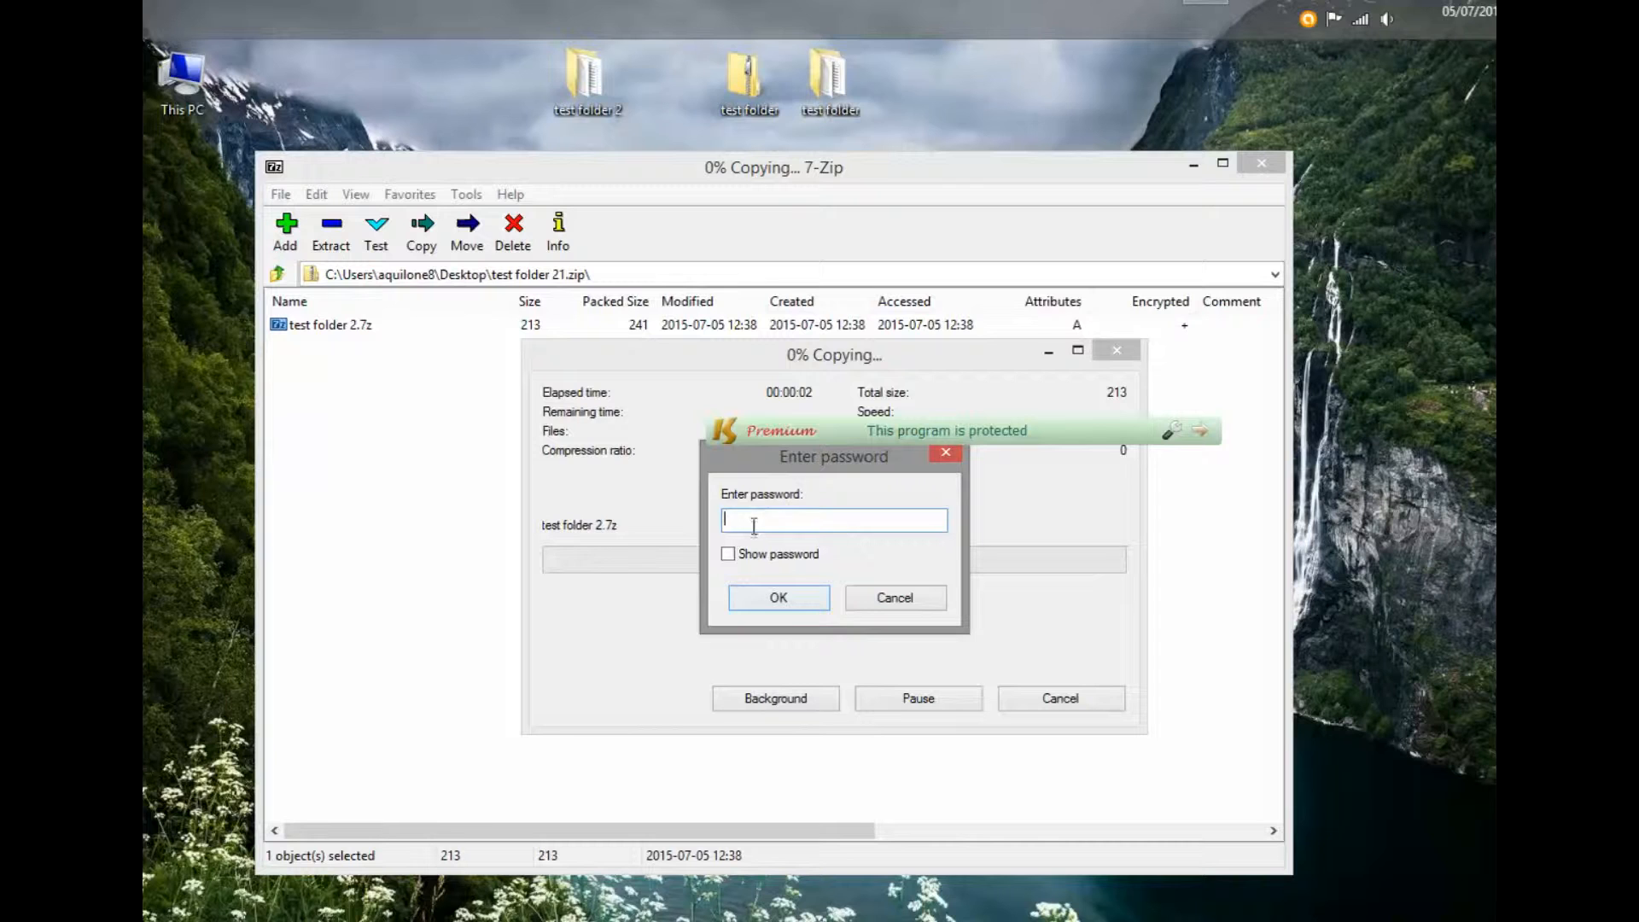
pyautogui.click(780, 601)
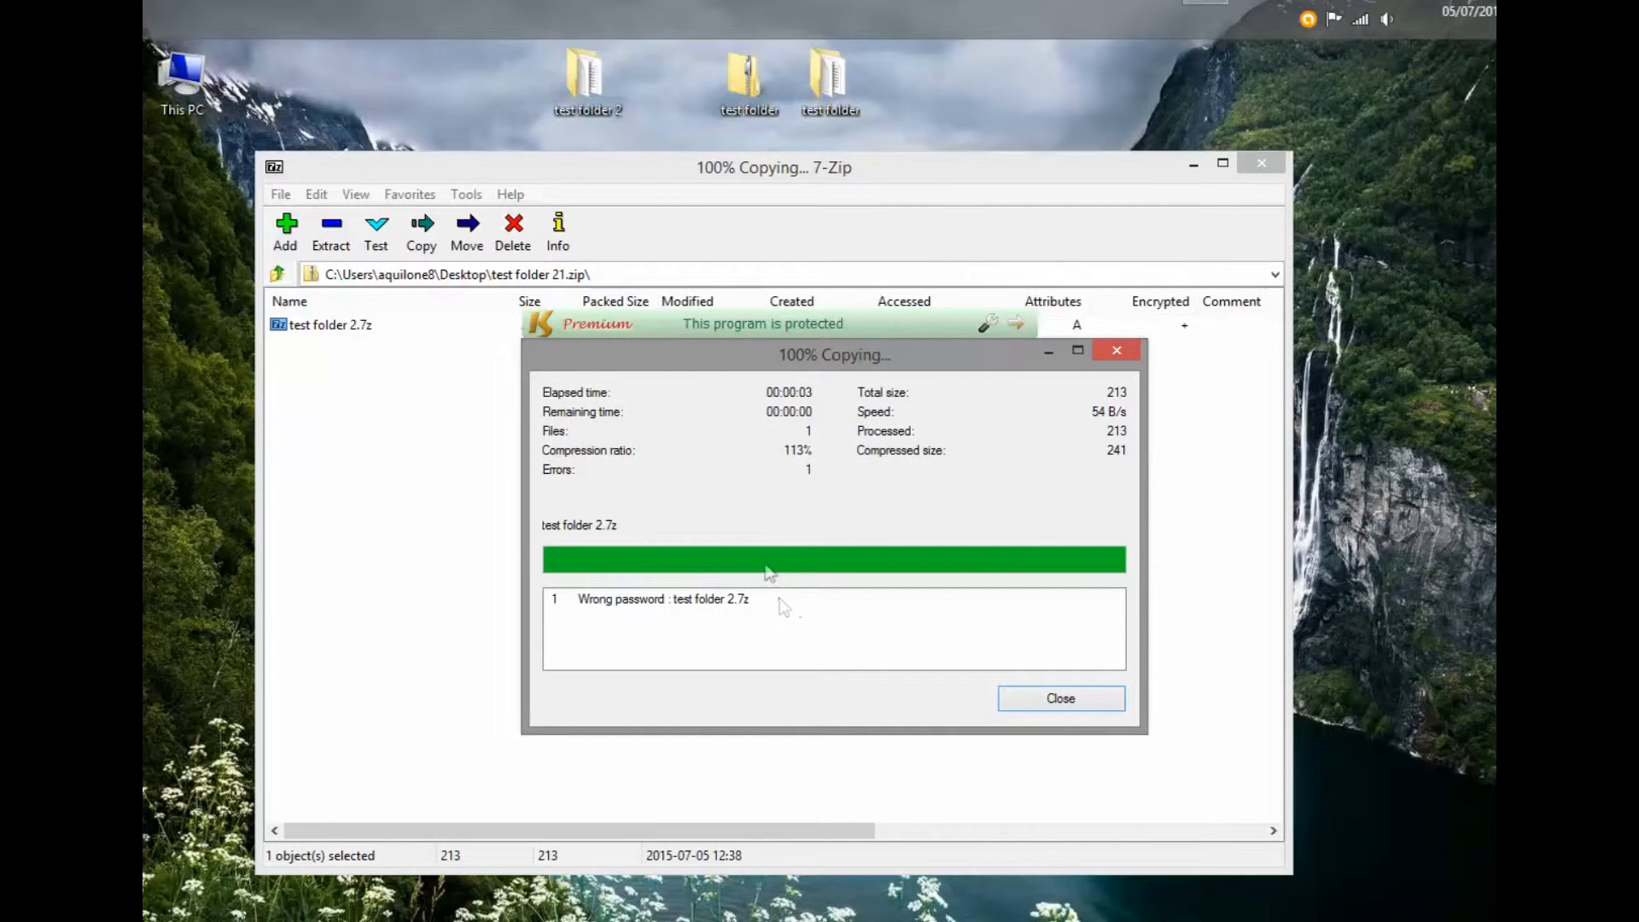
pyautogui.click(1080, 699)
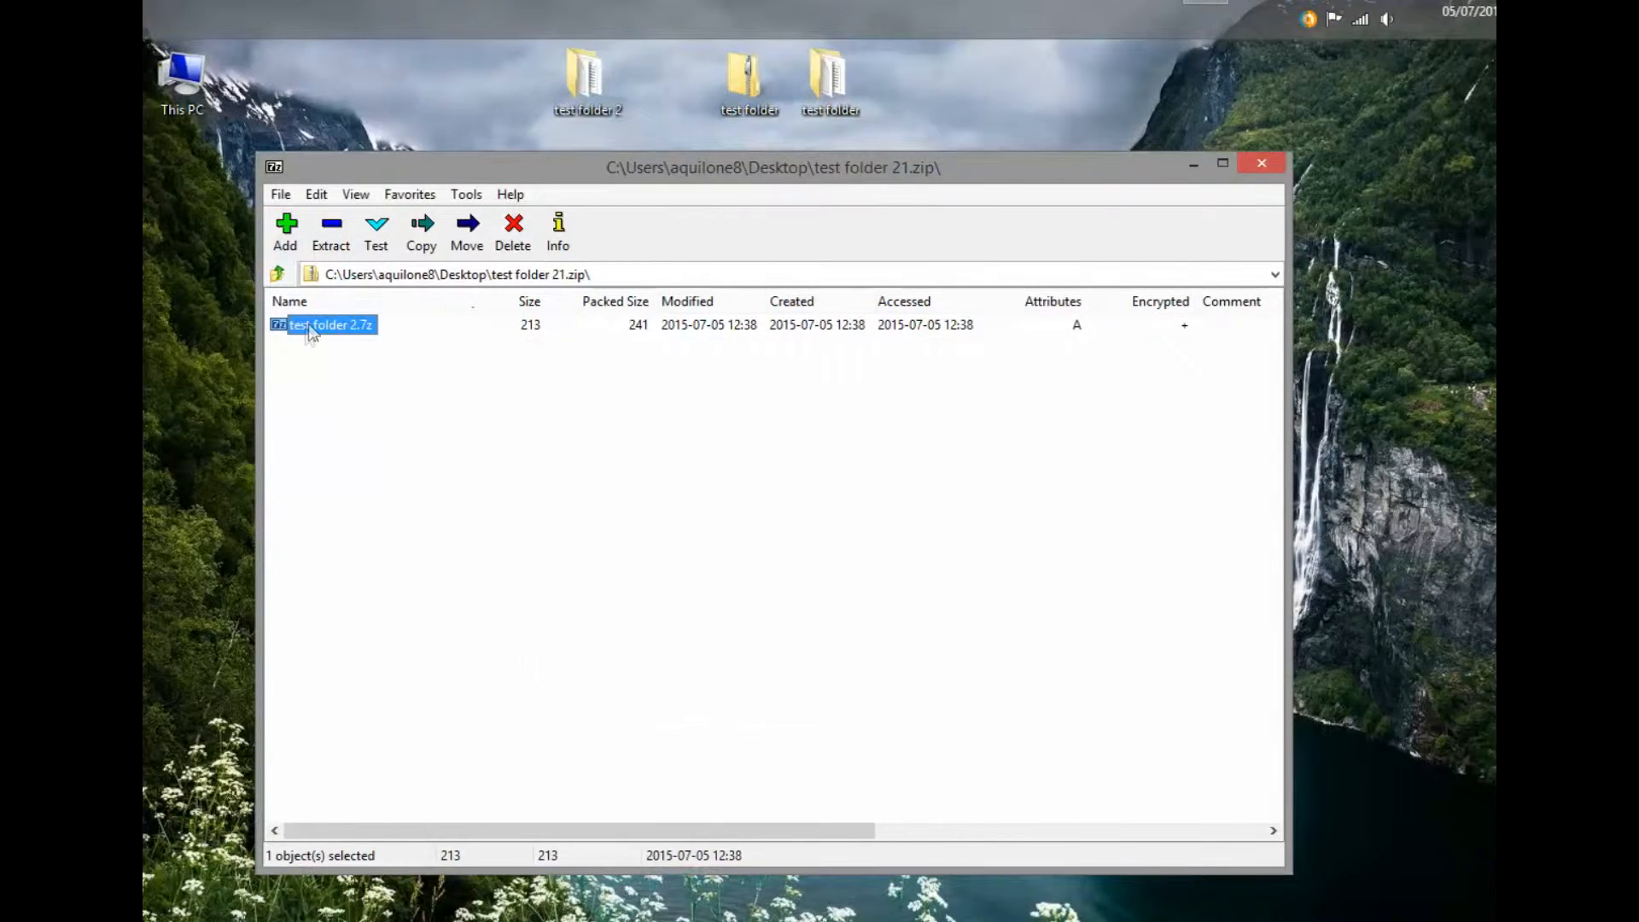
# - Unlock test folder 2.7z with the correct password, list 1.txt, 2.txt and 3.rtf, and close 7-Zip
pyautogui.doubleClick(316, 331)
pyautogui.write('*')
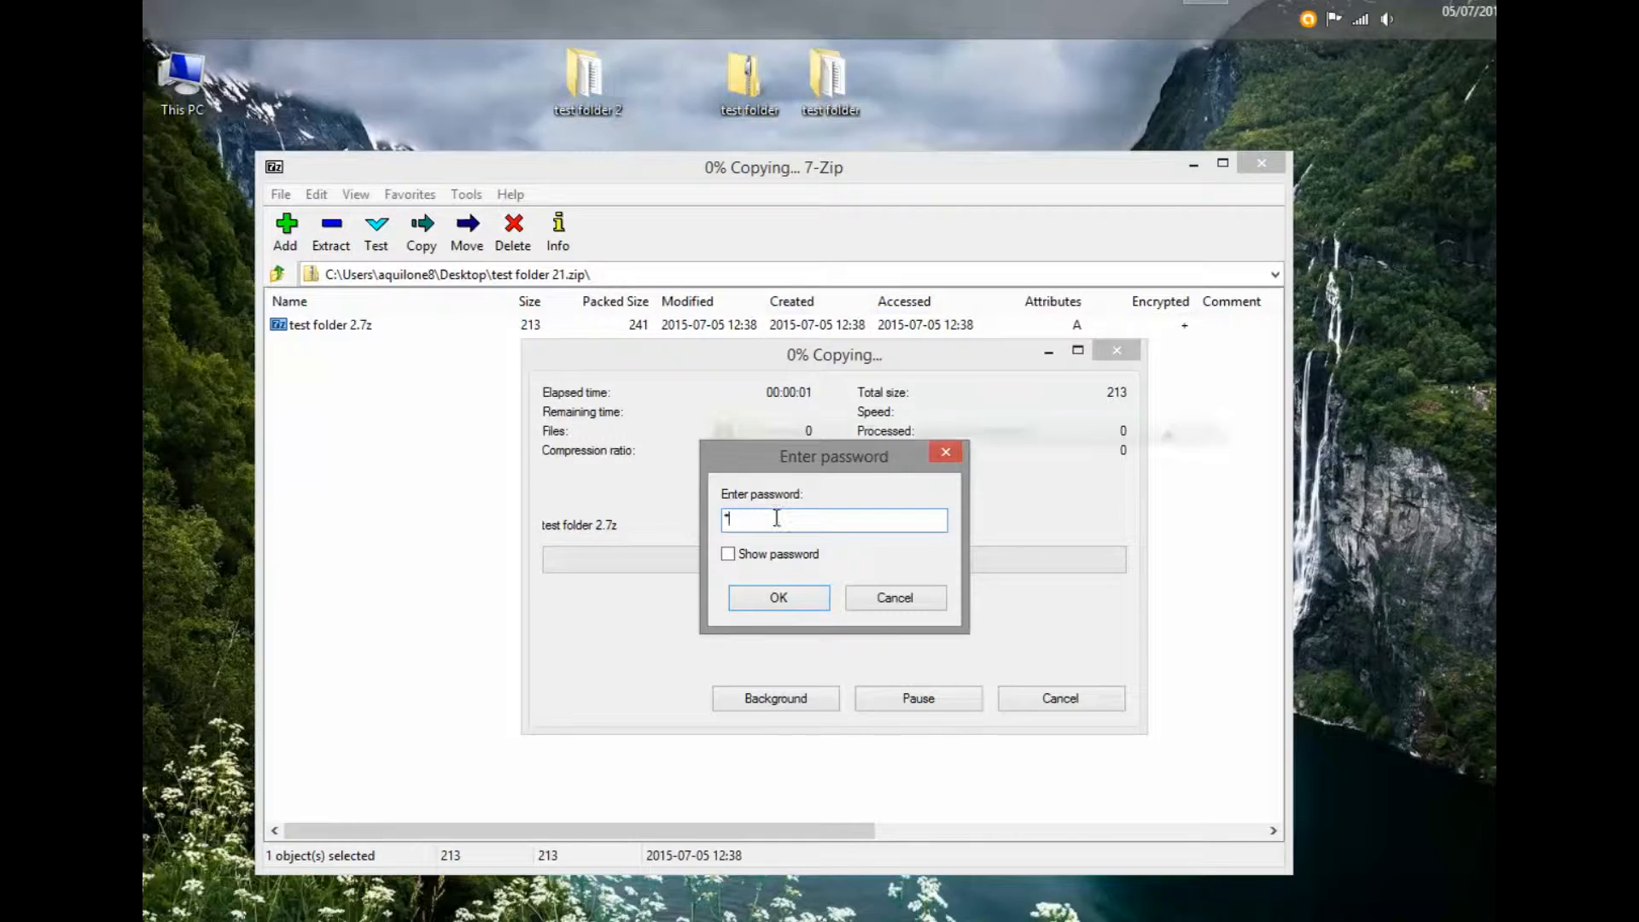
pyautogui.click(779, 599)
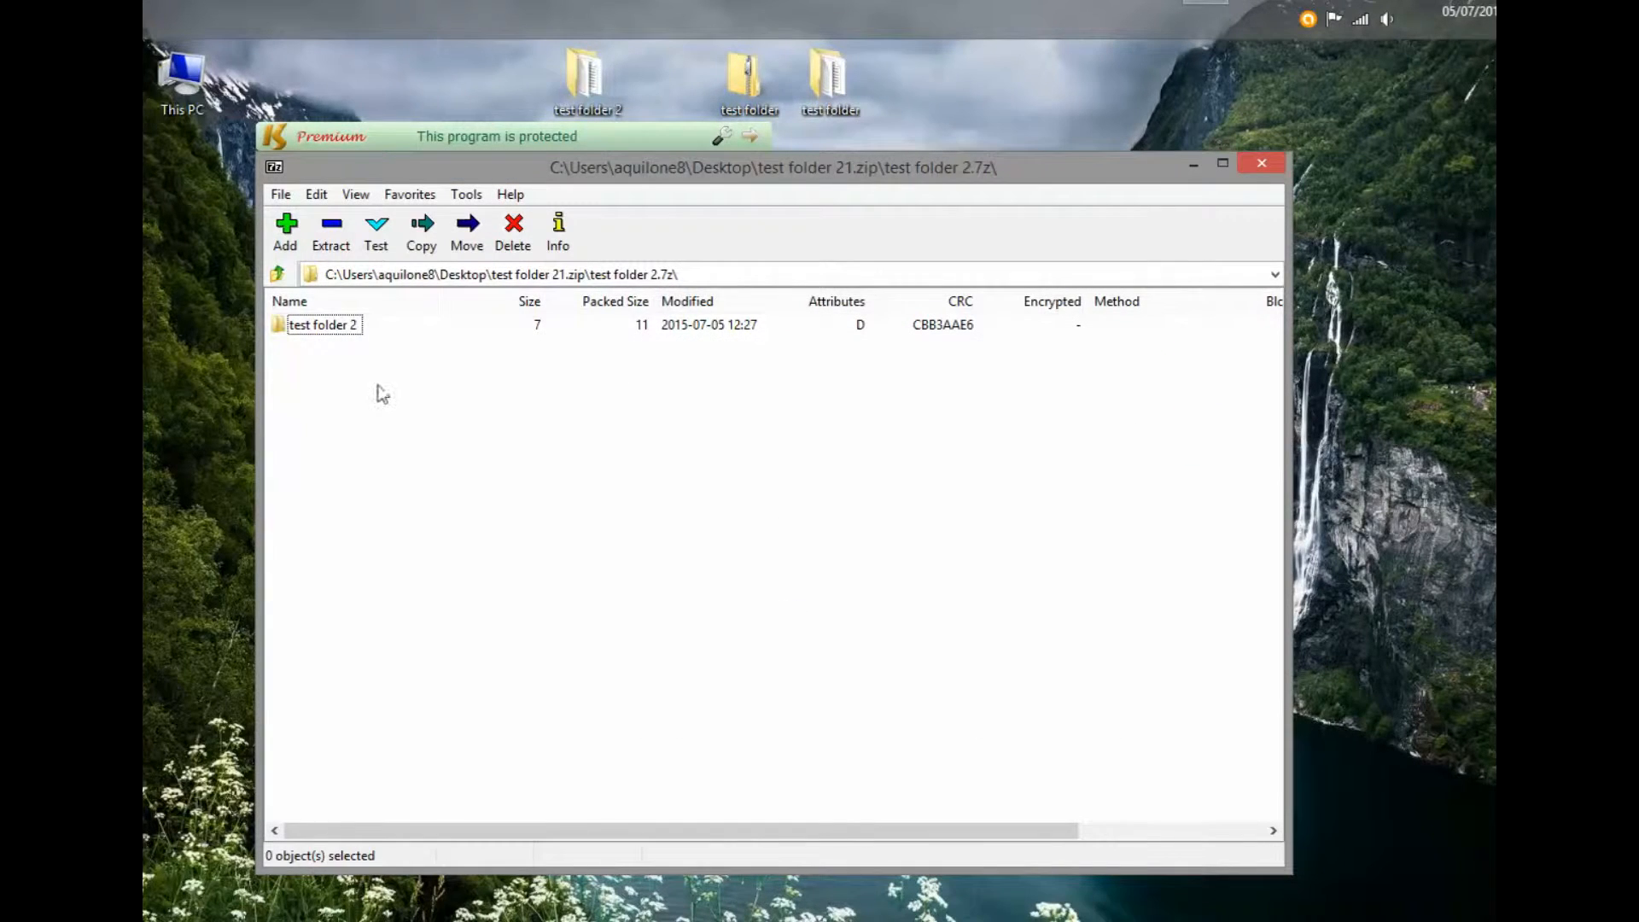
pyautogui.doubleClick(339, 331)
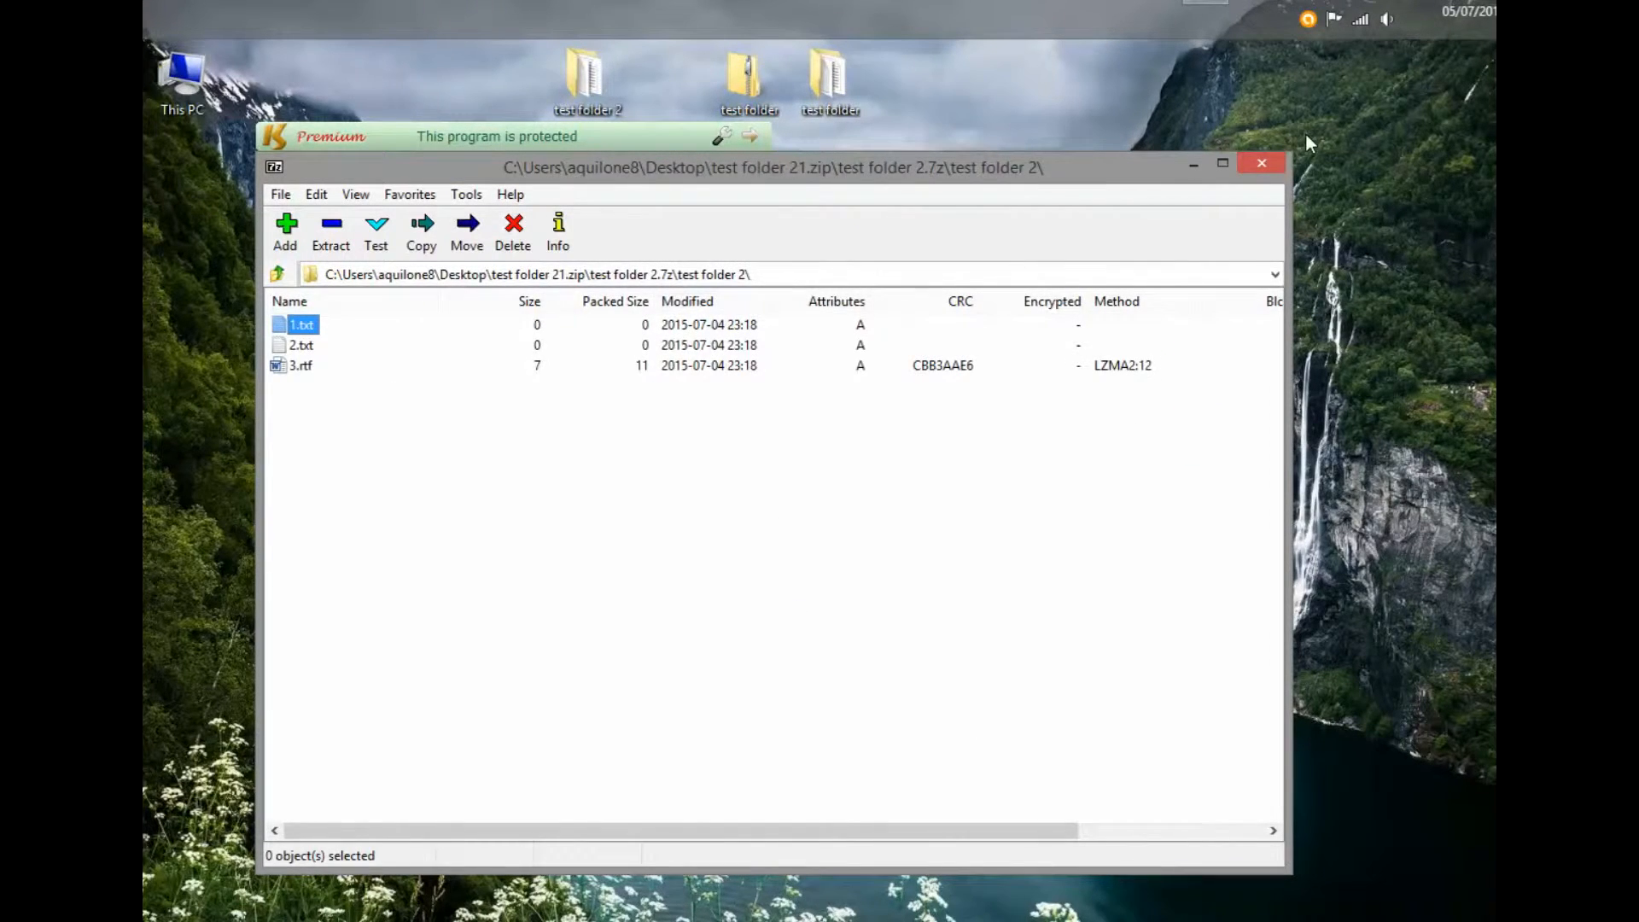
pyautogui.click(1272, 164)
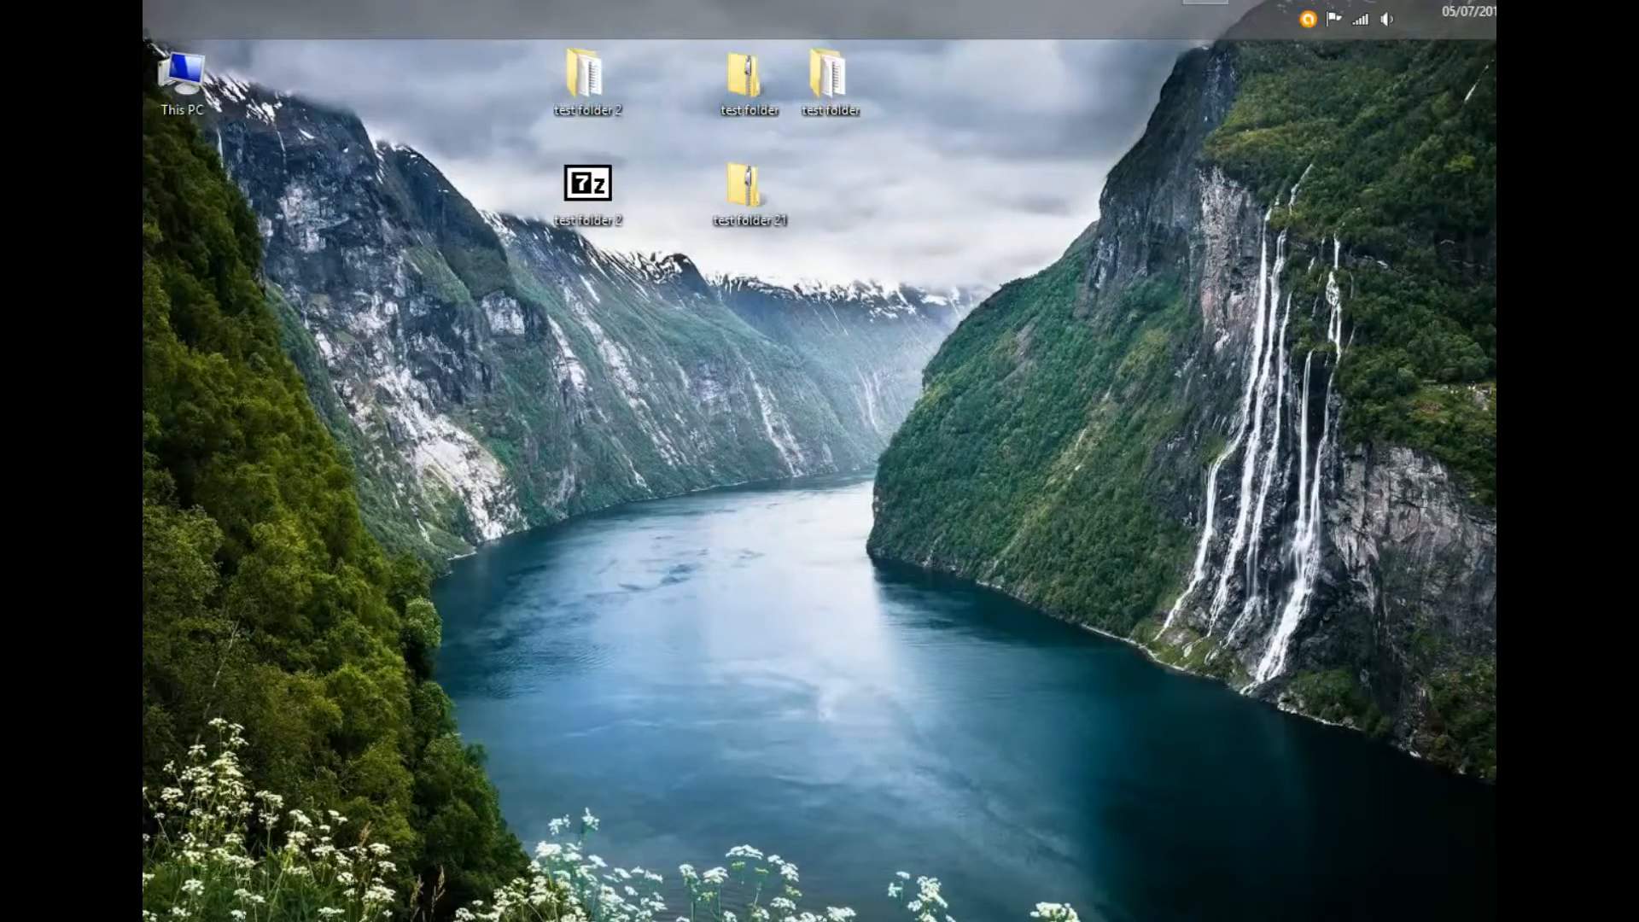
pyautogui.hotkey('alt', 'Tab')
pyautogui.hotkey('ctrl', 'Tab')
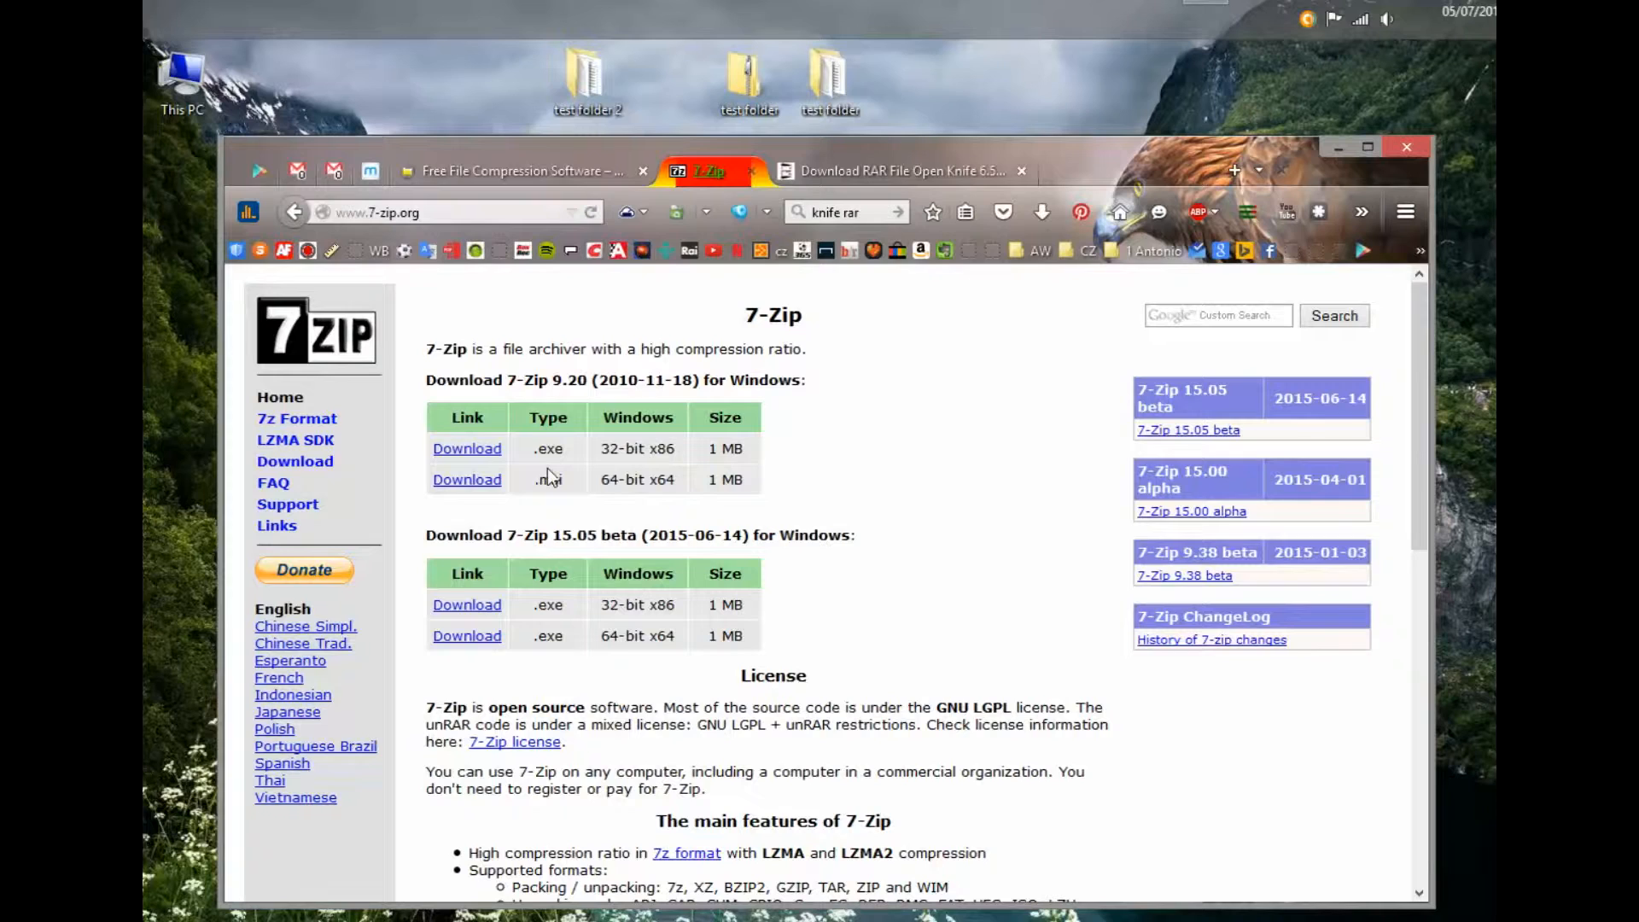